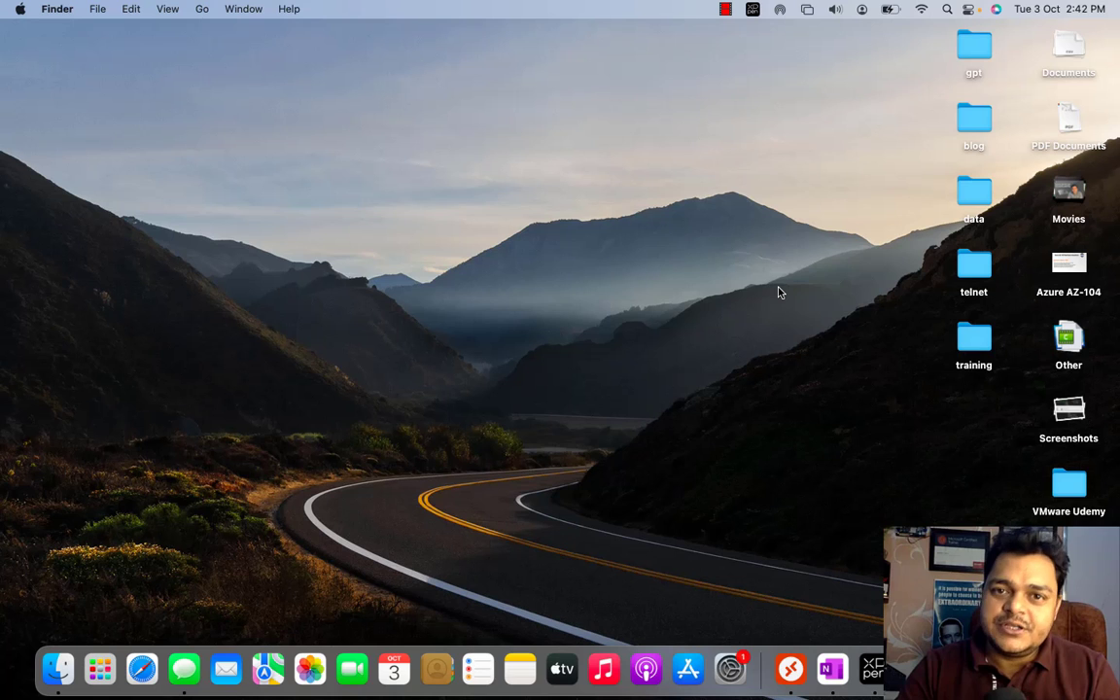
# Step: Connect to the 192.168.1.9 PC in Microsoft Remote Desktop, accepting the certificate warning
pyautogui.click(793, 682)
pyautogui.doubleClick(310, 117)
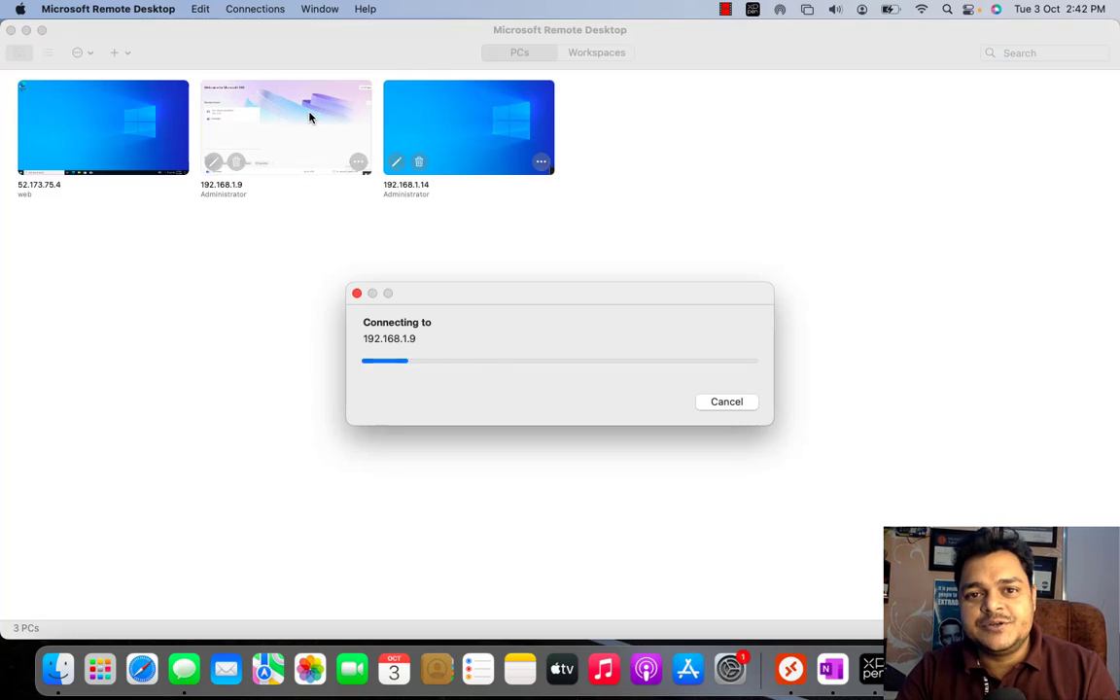
pyautogui.click(744, 416)
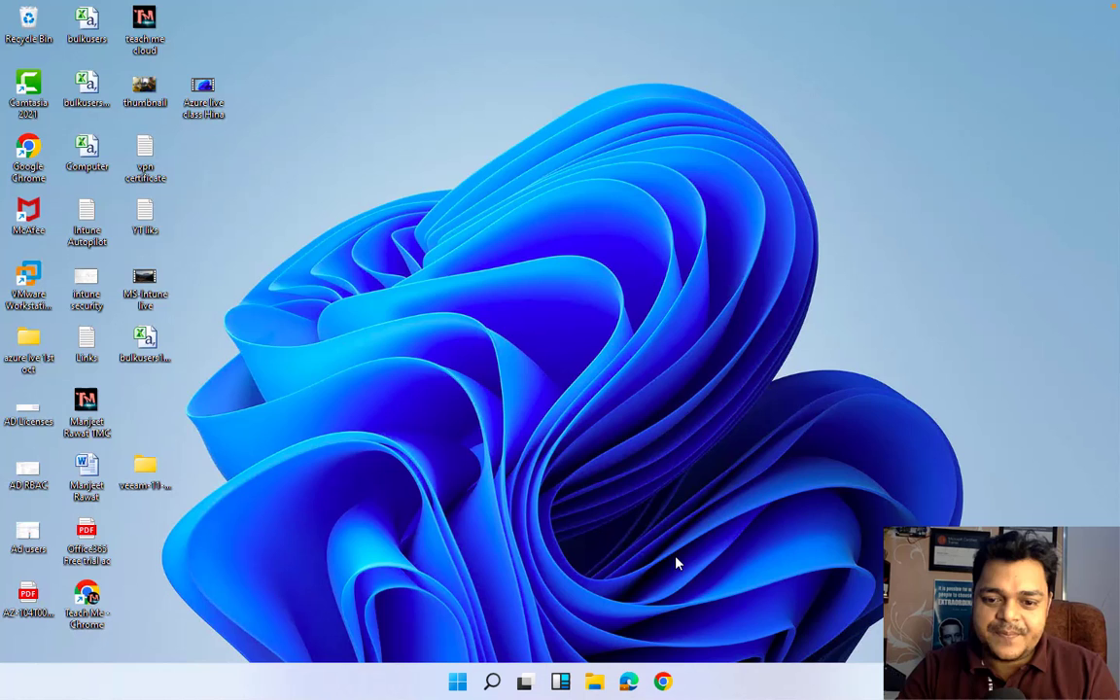
# Step: Open Chrome with the first profile, go to office.com and sign in with the saved account
pyautogui.click(666, 683)
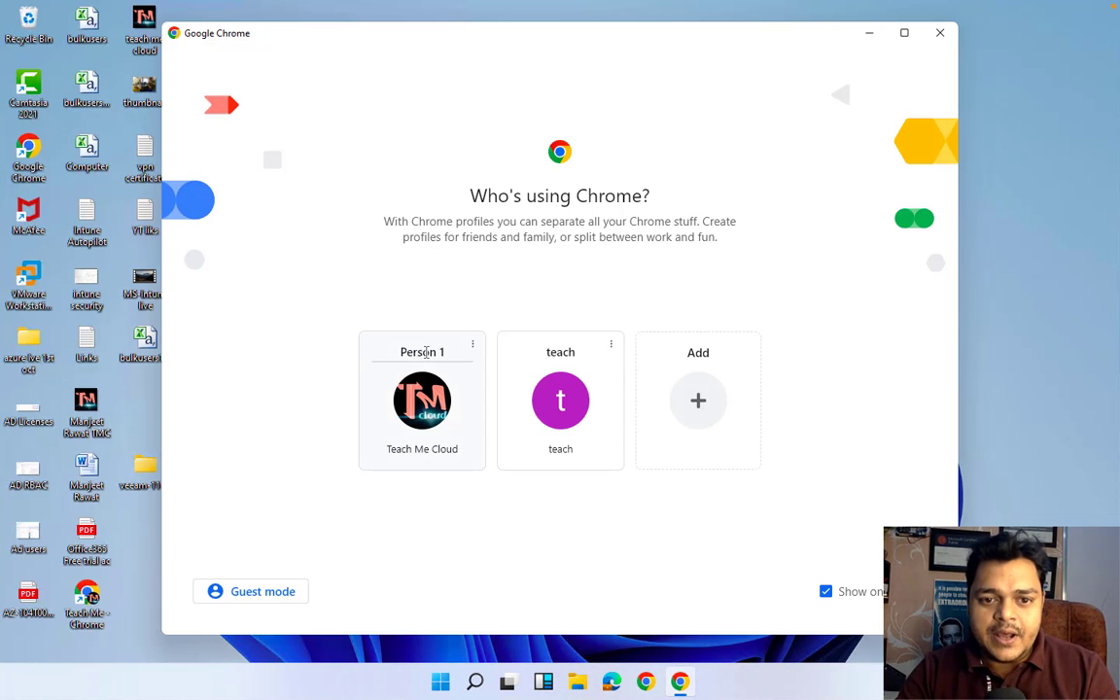
pyautogui.click(425, 352)
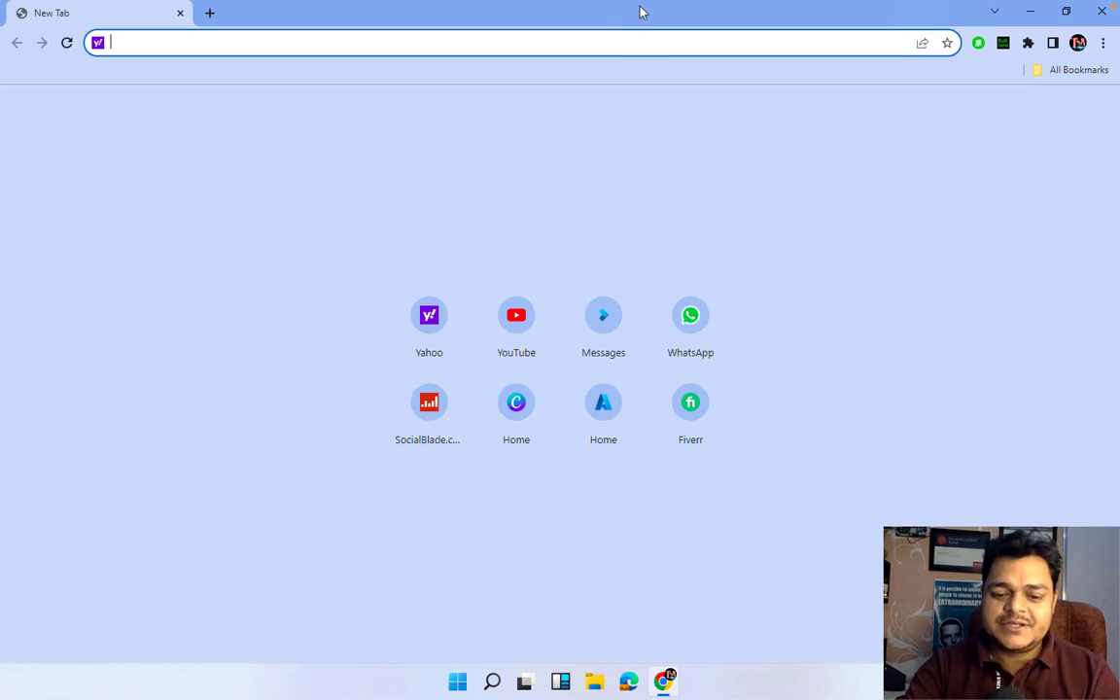
pyautogui.write('og')
pyautogui.press('BackSpace')
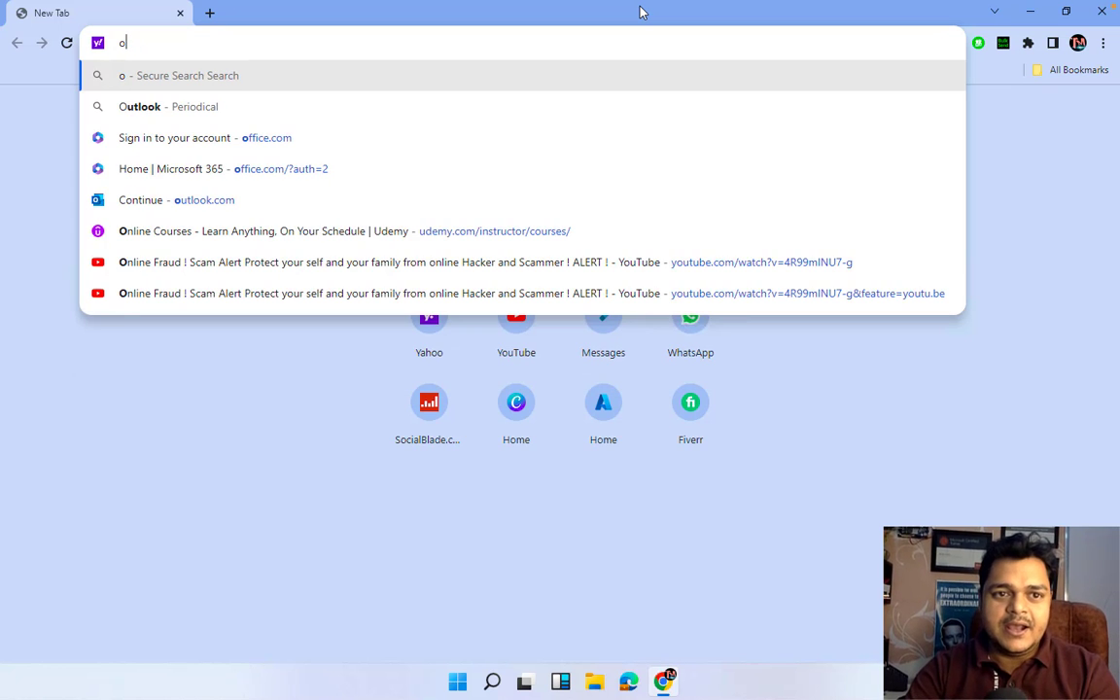
pyautogui.write('f')
pyautogui.press('Return')
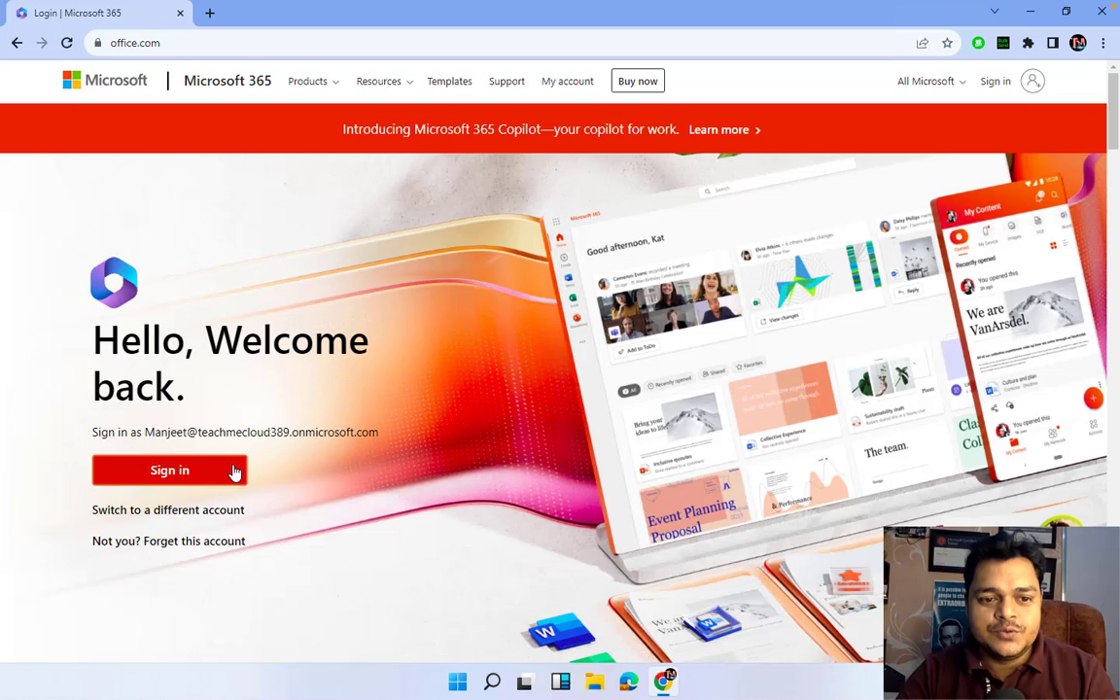
pyautogui.click(173, 474)
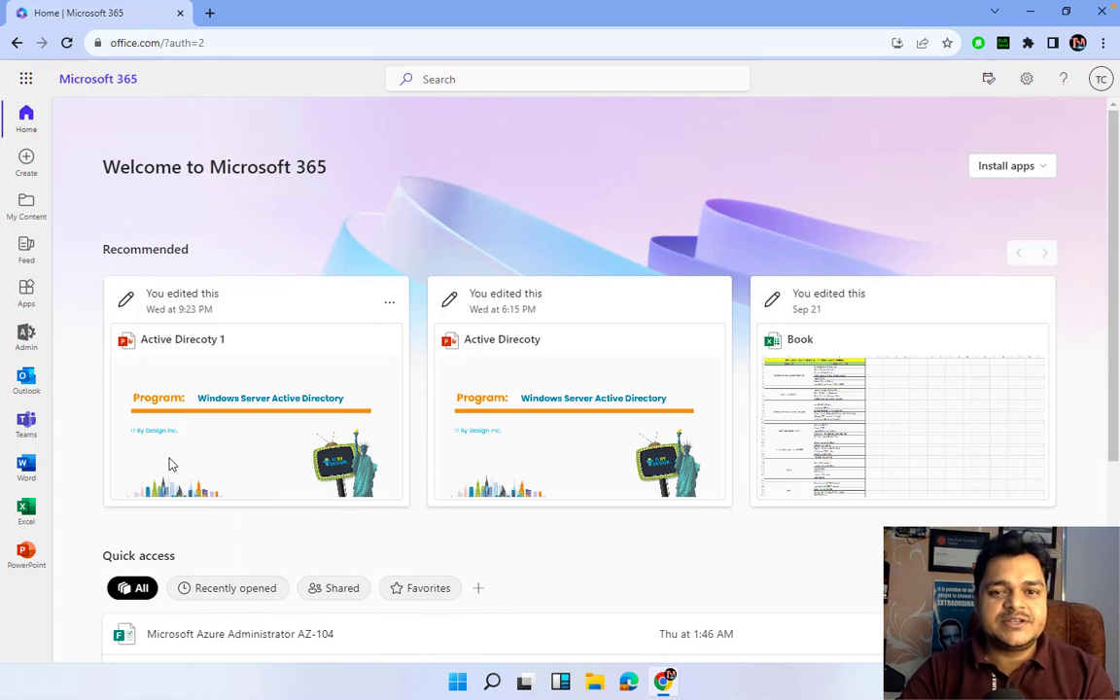
# Step: Open the Microsoft 365 admin center from the app launcher, then Identity under Admin centers
pyautogui.click(26, 80)
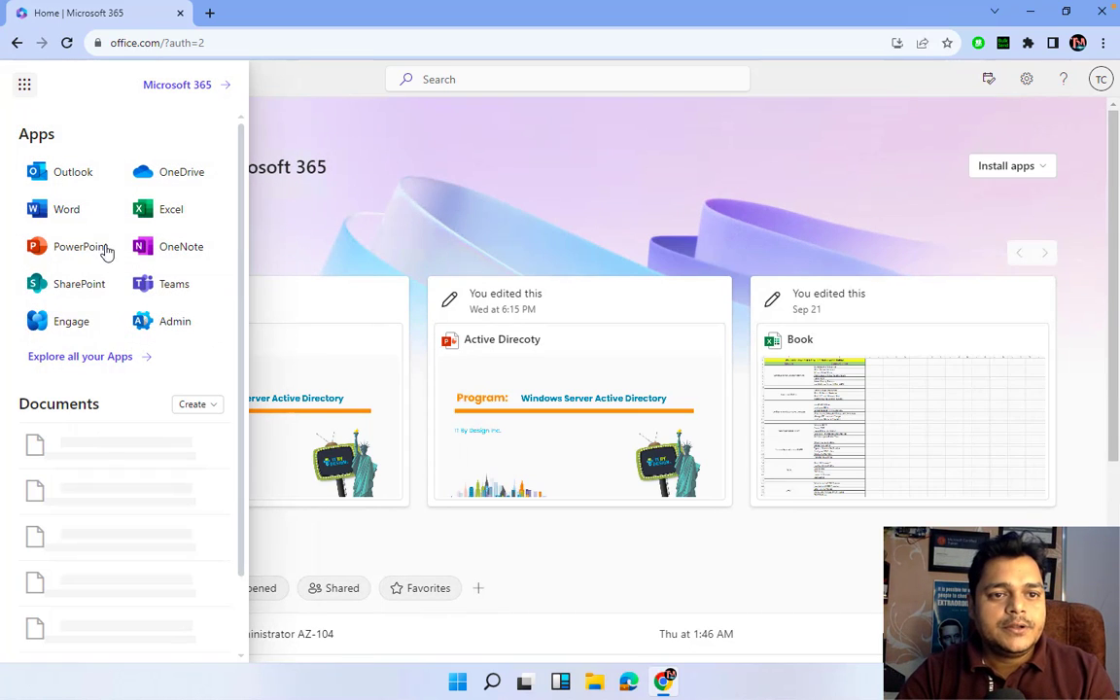
pyautogui.click(175, 322)
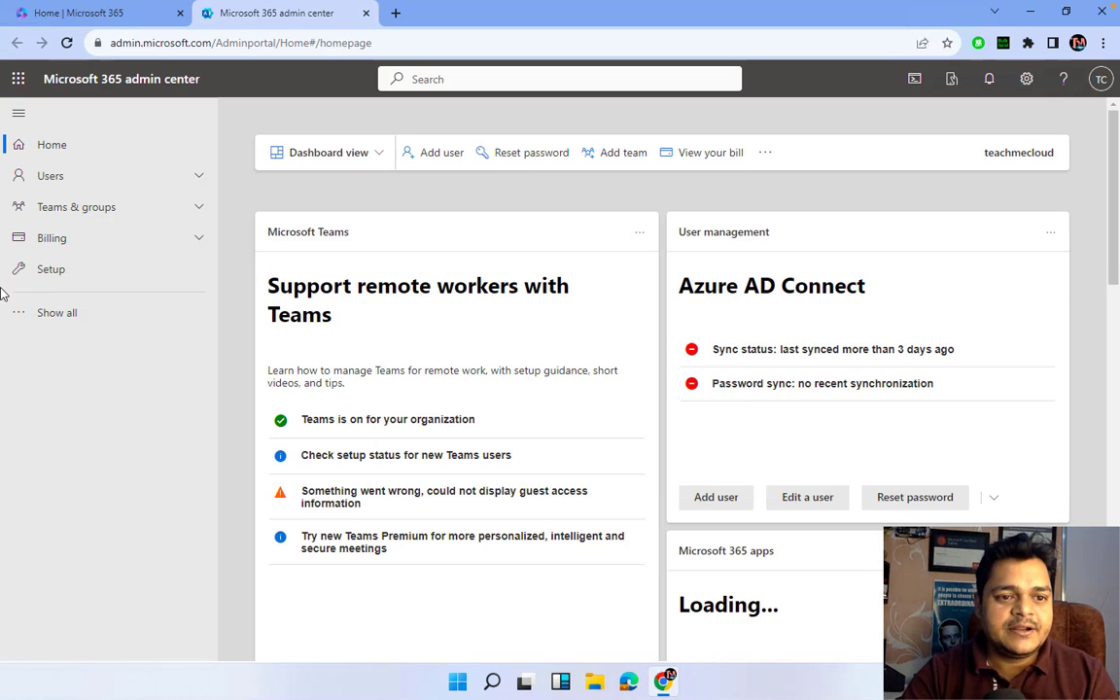
pyautogui.click(68, 311)
pyautogui.scroll(-1, 125, 414)
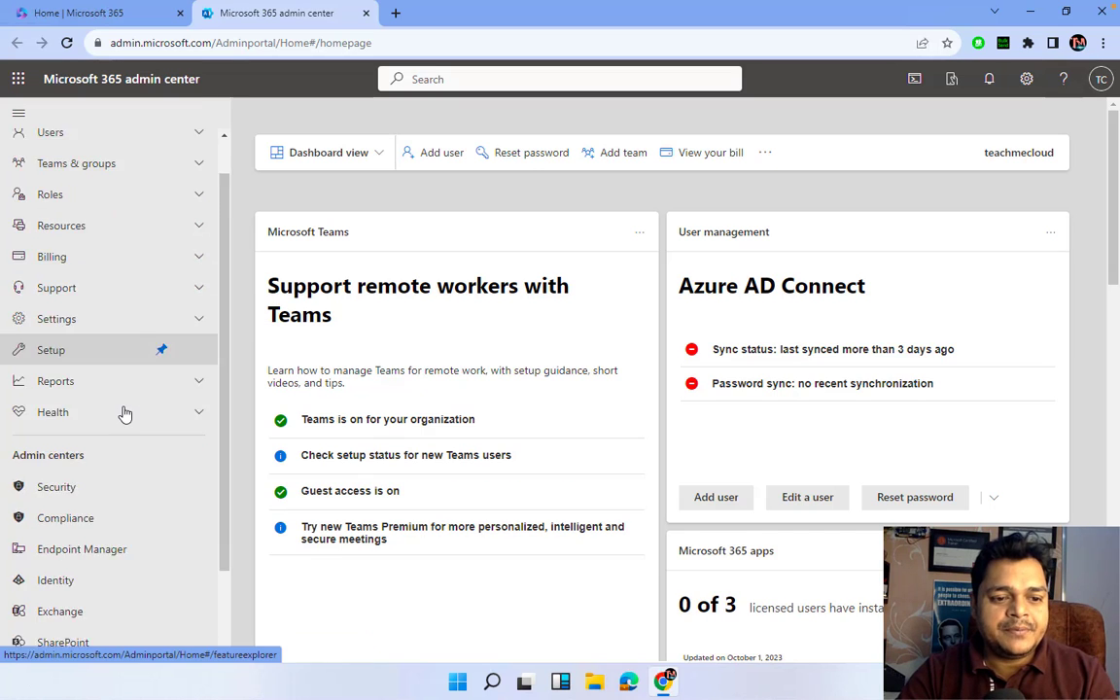
pyautogui.scroll(-1, 107, 437)
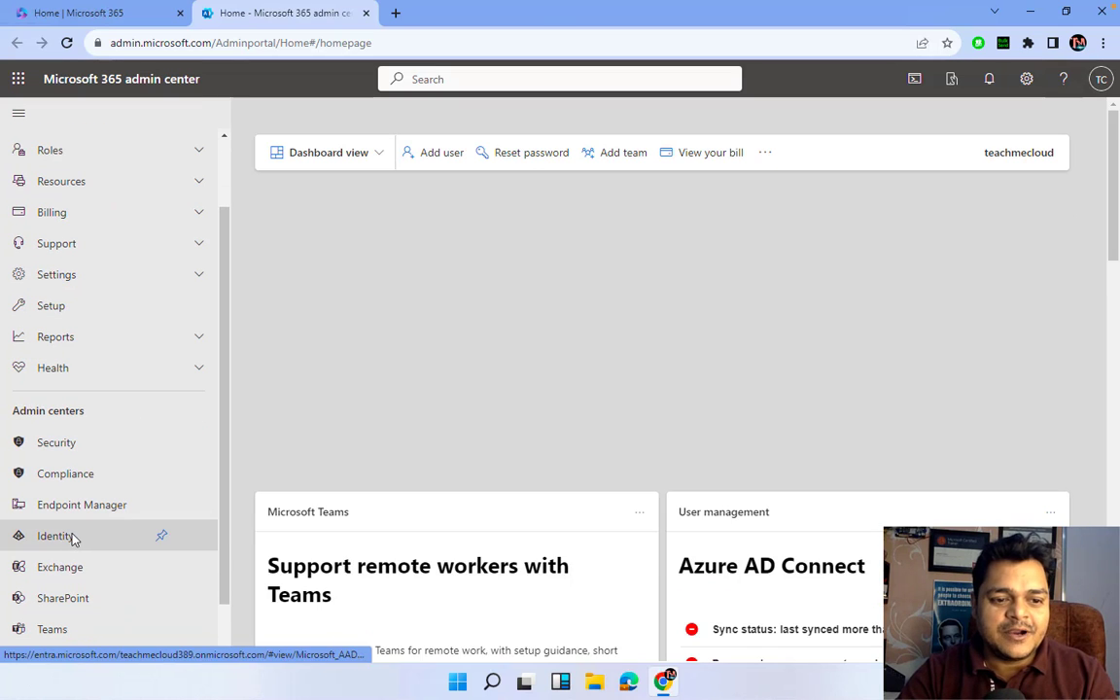
pyautogui.click(72, 535)
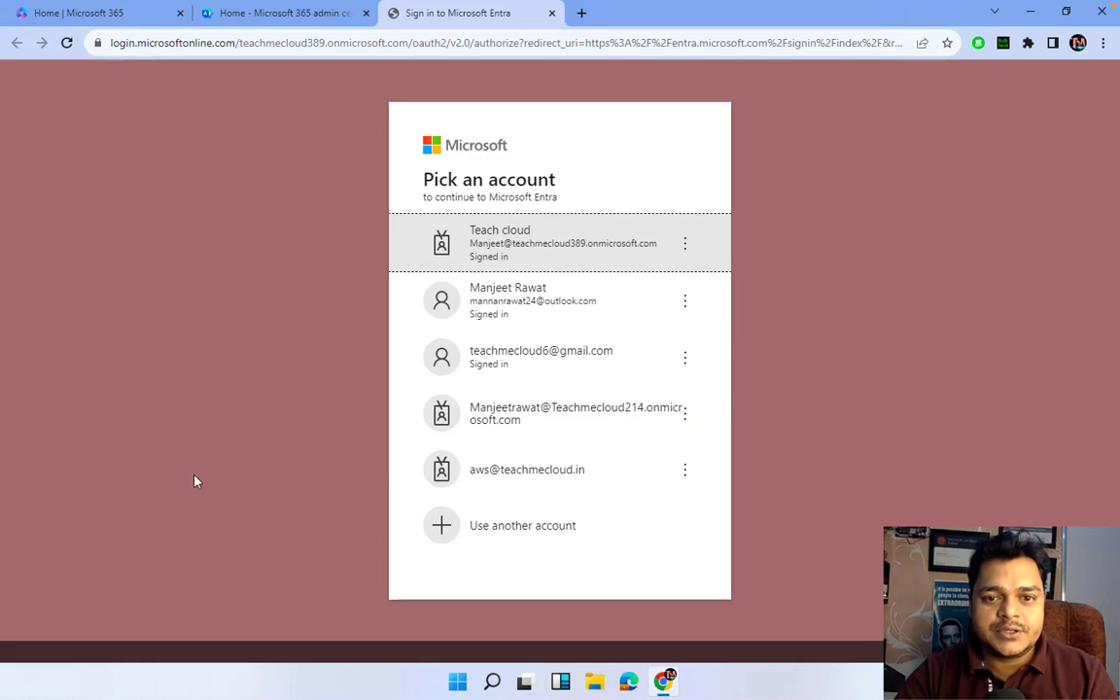
# Step: Sign in with the tenant admin account and open All users, listing 4 users
pyautogui.click(582, 251)
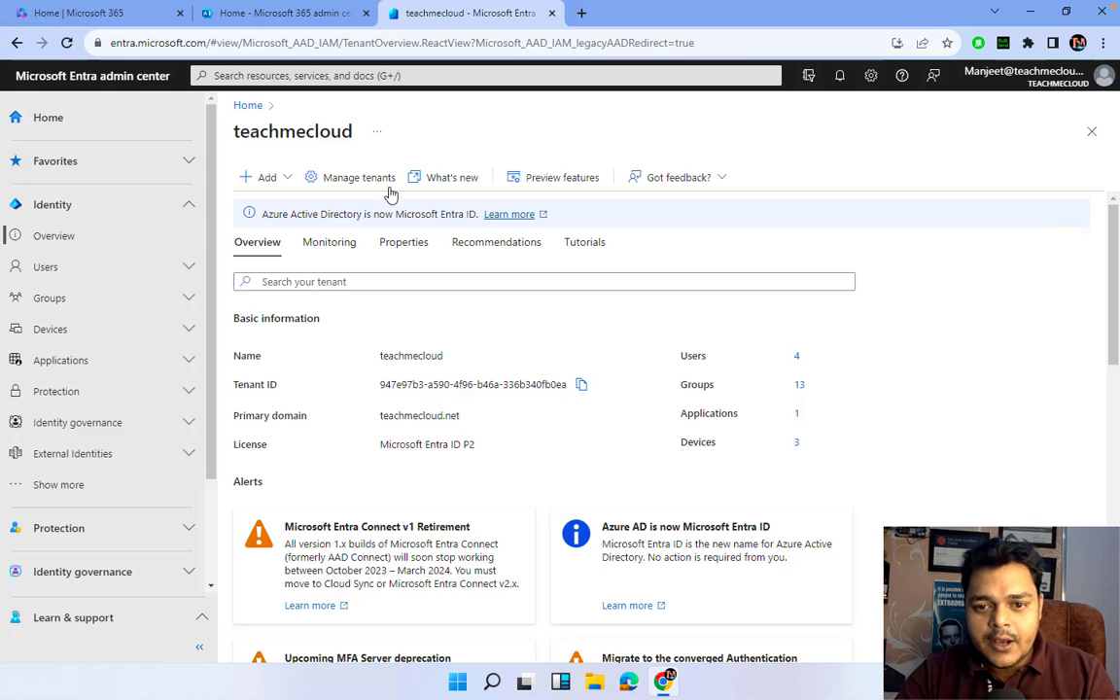
pyautogui.click(53, 270)
pyautogui.click(65, 304)
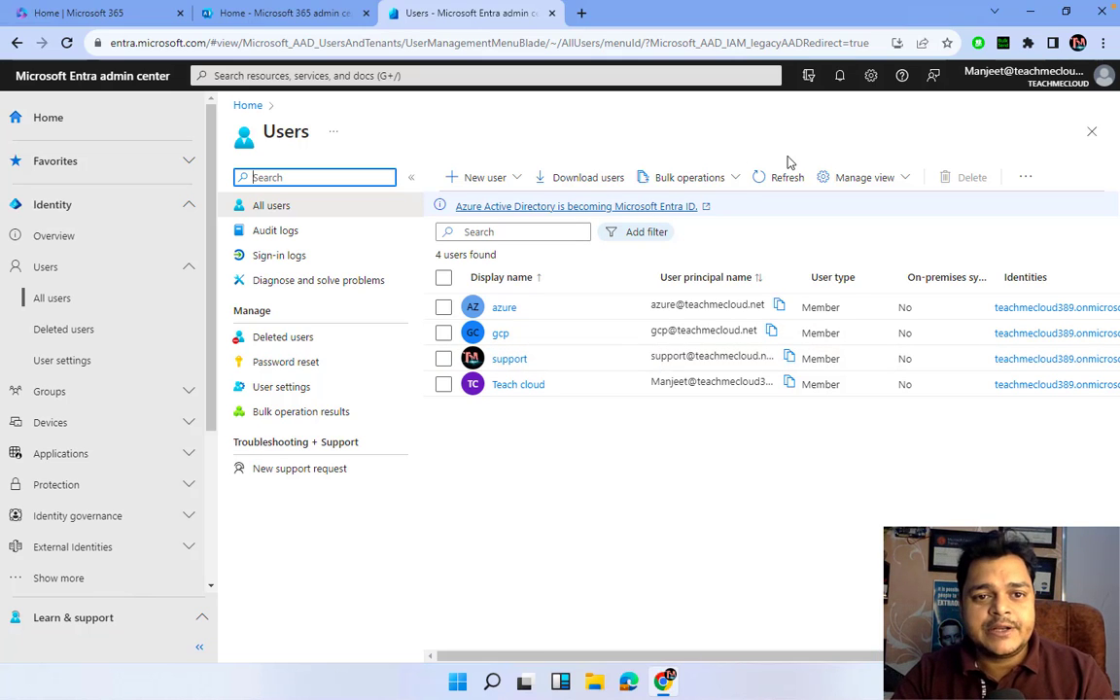
pyautogui.click(50, 392)
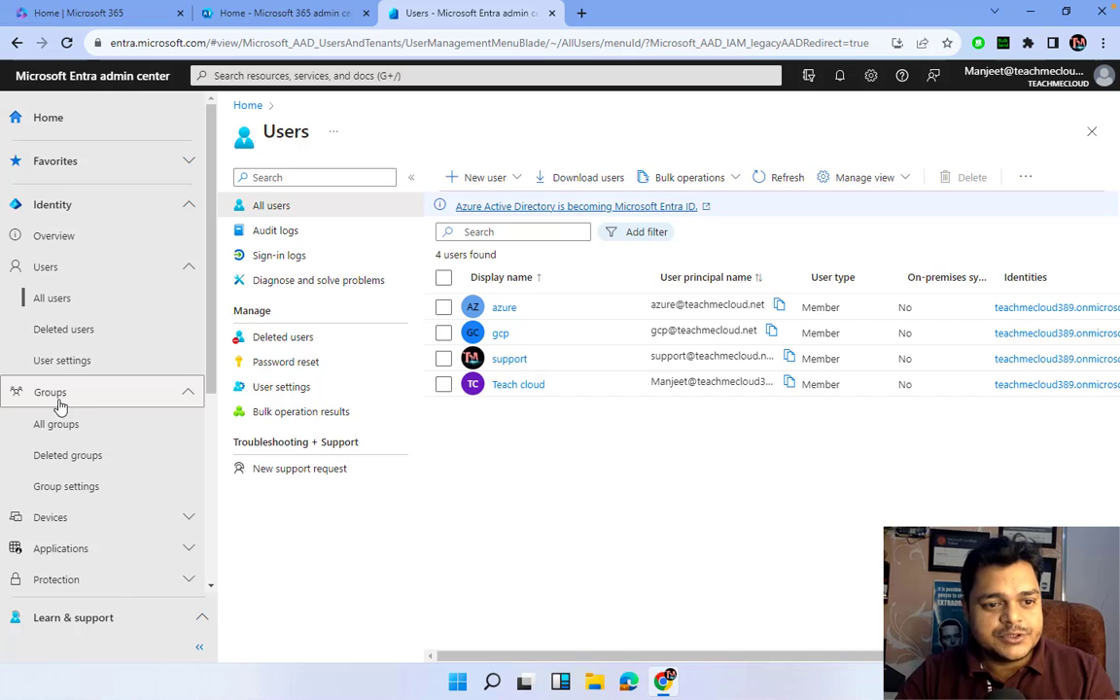
# Step: Open All groups under Groups and scroll through the tenant's 13 groups
pyautogui.click(59, 394)
pyautogui.click(62, 396)
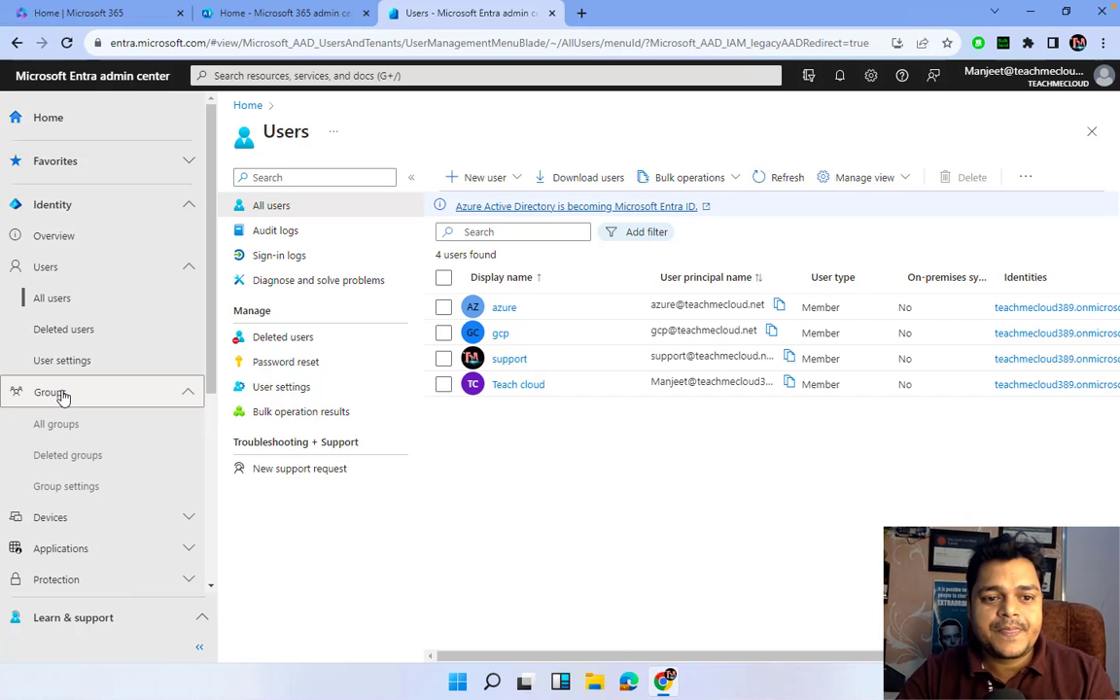
pyautogui.click(59, 425)
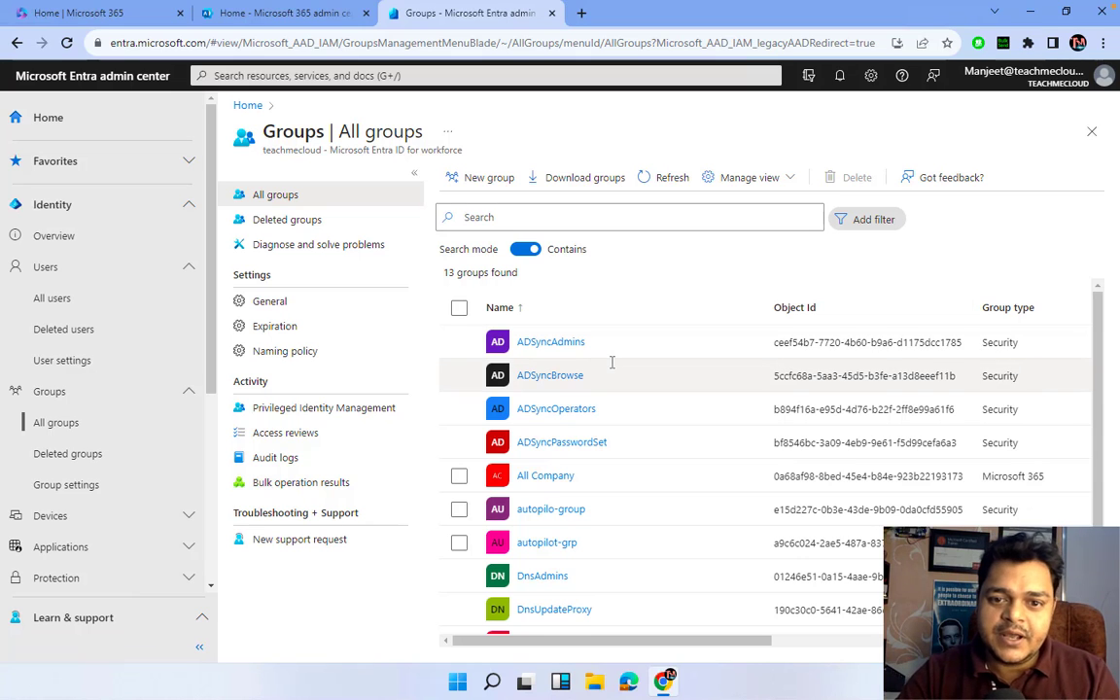
pyautogui.scroll(-3, 615, 490)
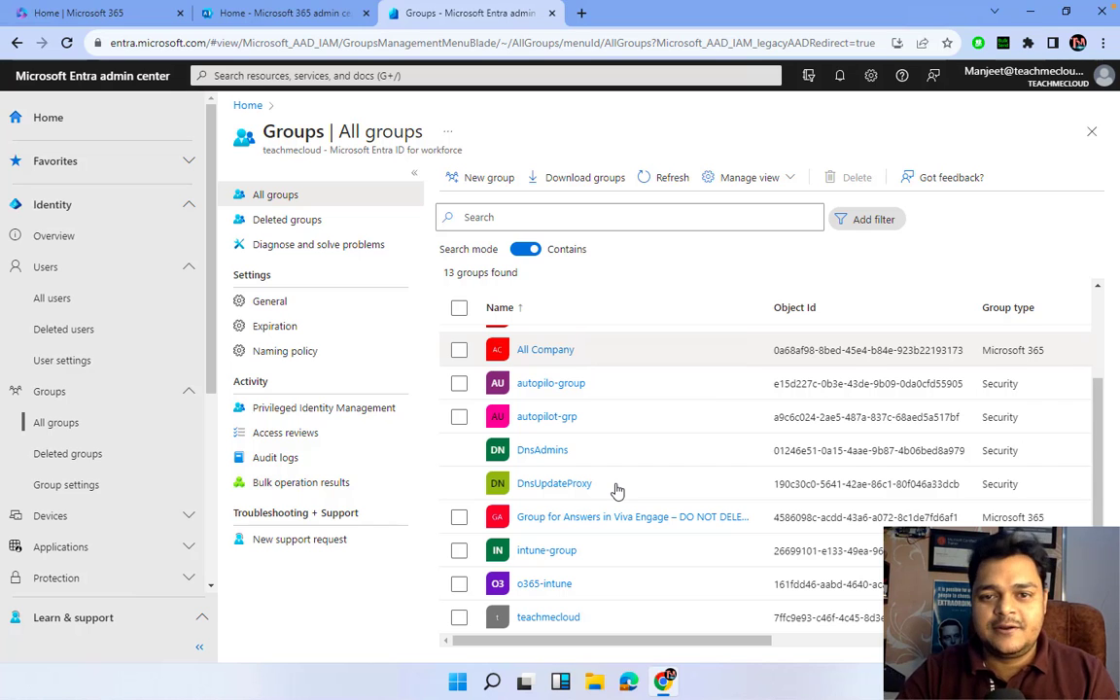
pyautogui.scroll(2, 616, 491)
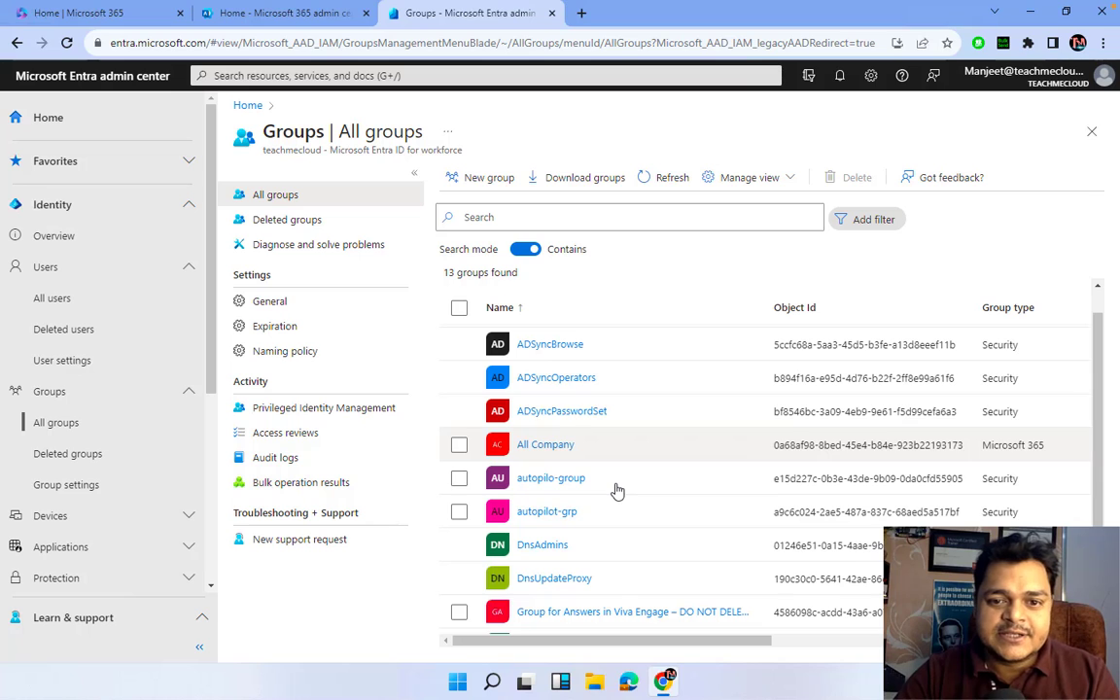
pyautogui.scroll(-2, 574, 427)
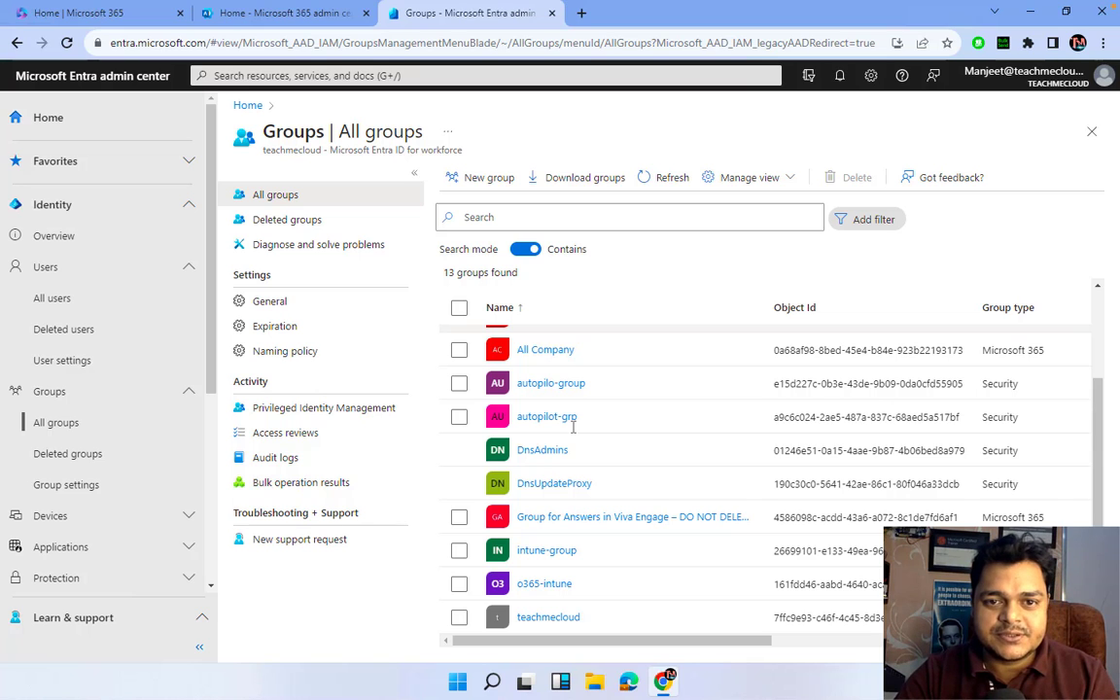
# Step: Start a new group, trying Microsoft 365 as its type before settling on Security
pyautogui.click(476, 177)
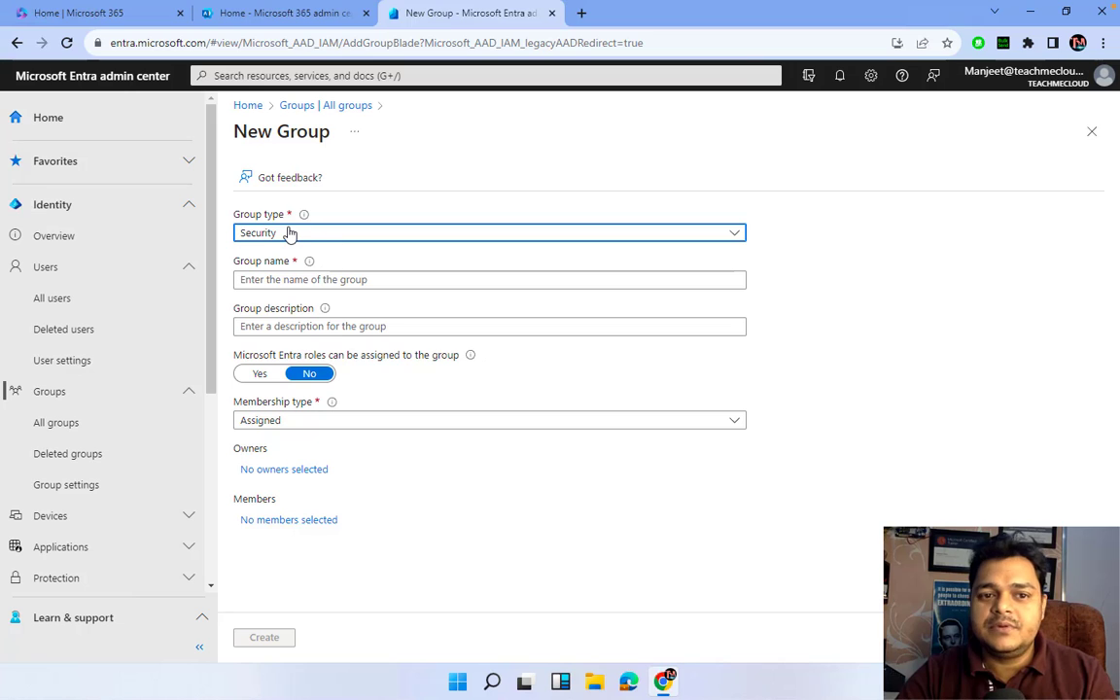
pyautogui.click(290, 233)
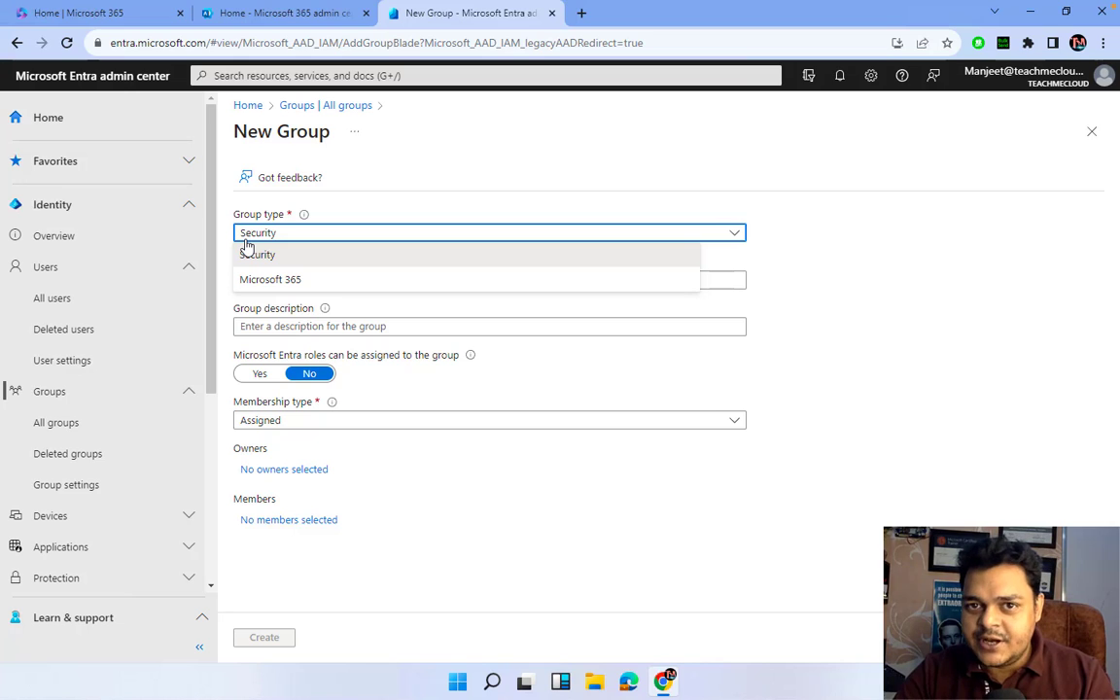
pyautogui.click(270, 279)
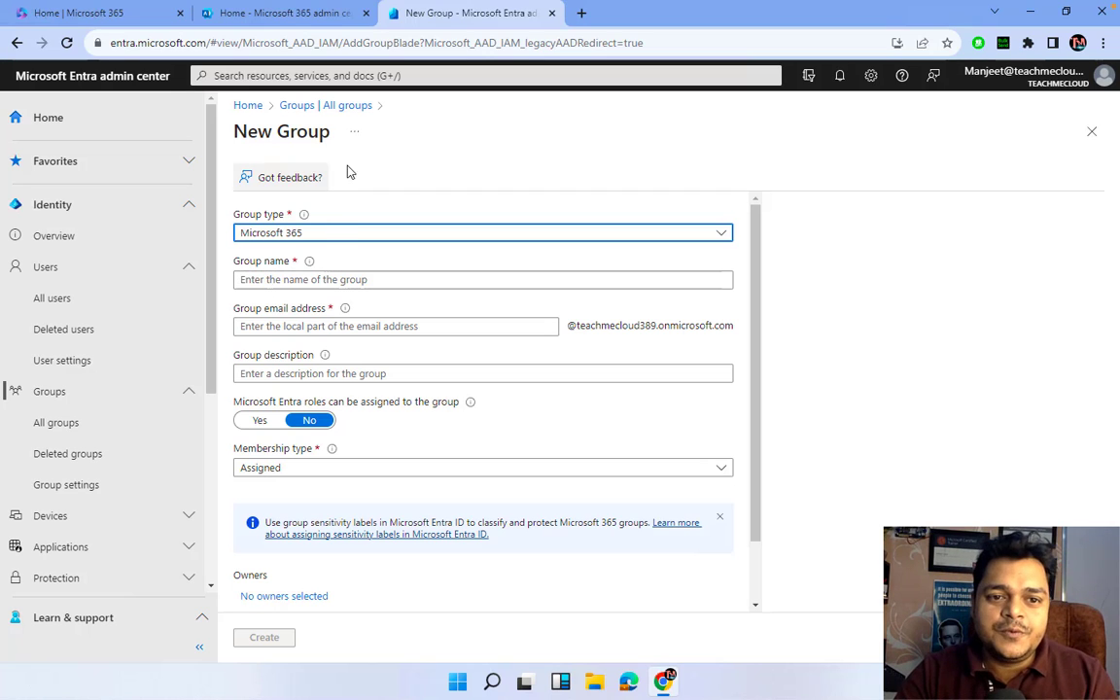
pyautogui.click(332, 235)
pyautogui.click(256, 270)
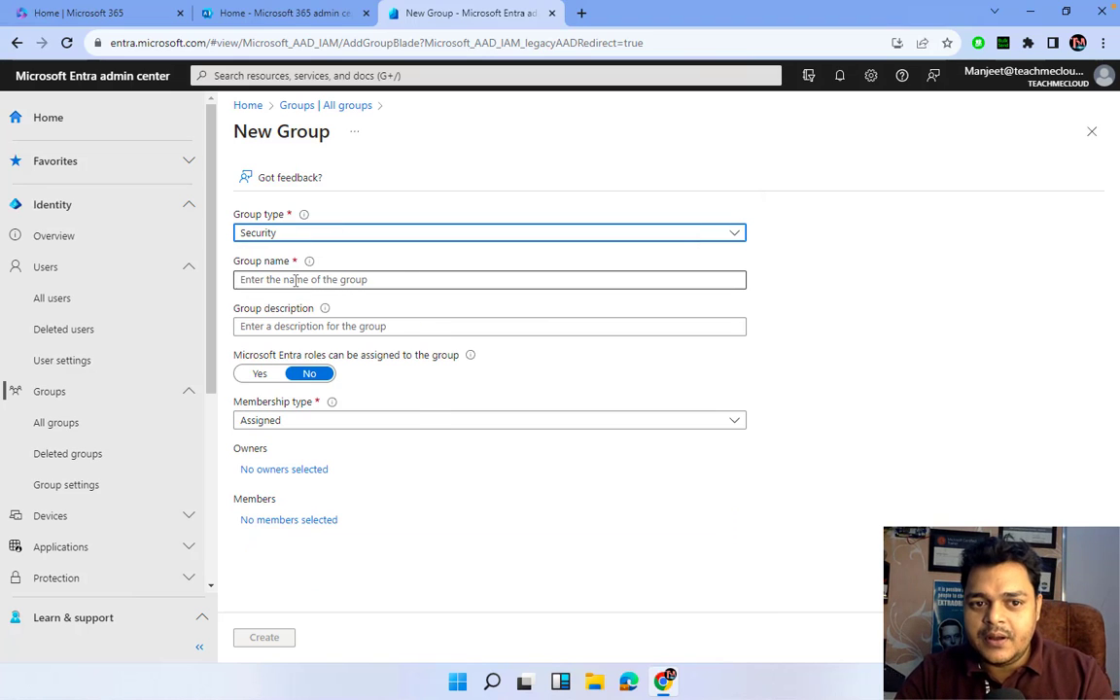
# Step: Enter demo-group as the new group's name
pyautogui.click(295, 280)
pyautogui.write('c')
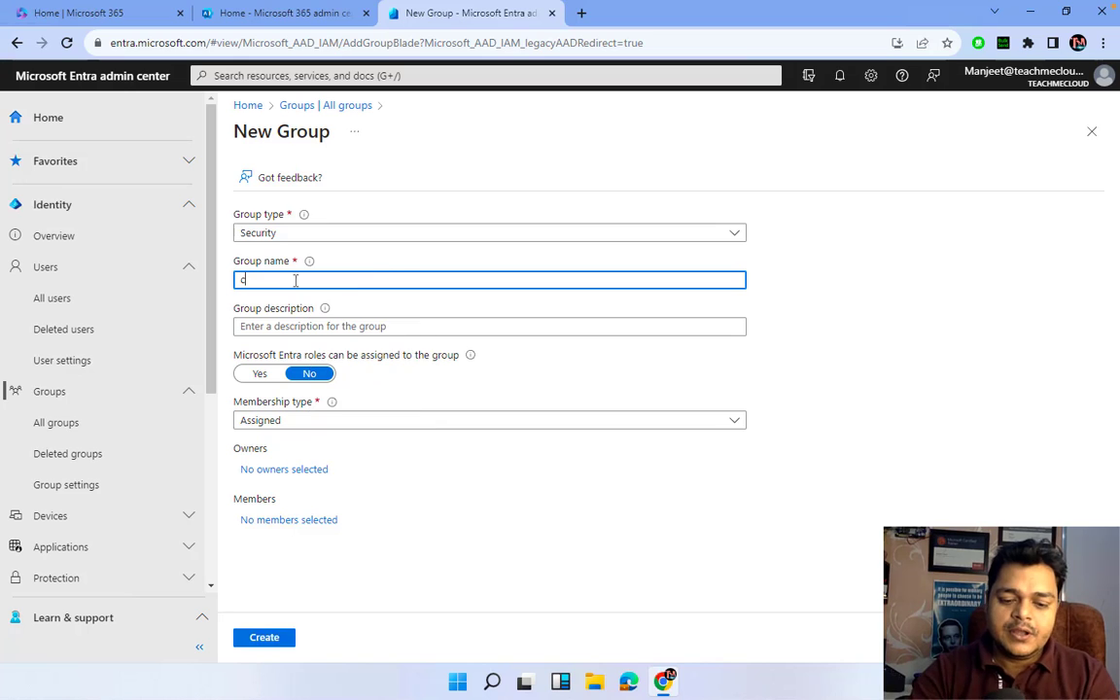
pyautogui.press('BackSpace')
pyautogui.write('dem')
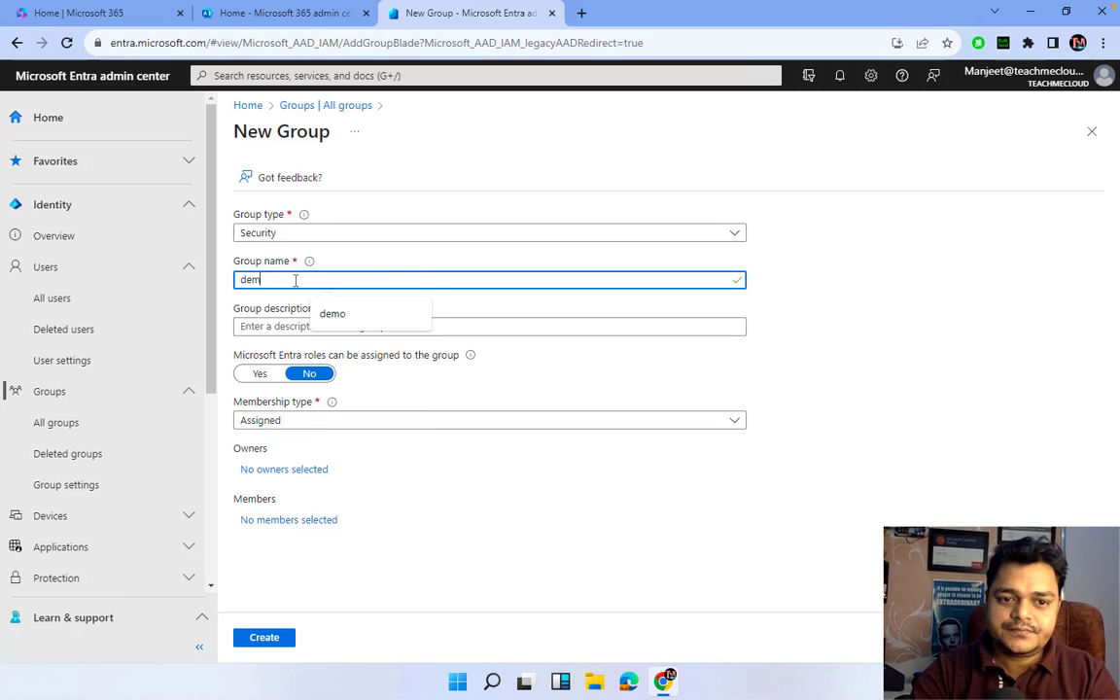
pyautogui.write('o-')
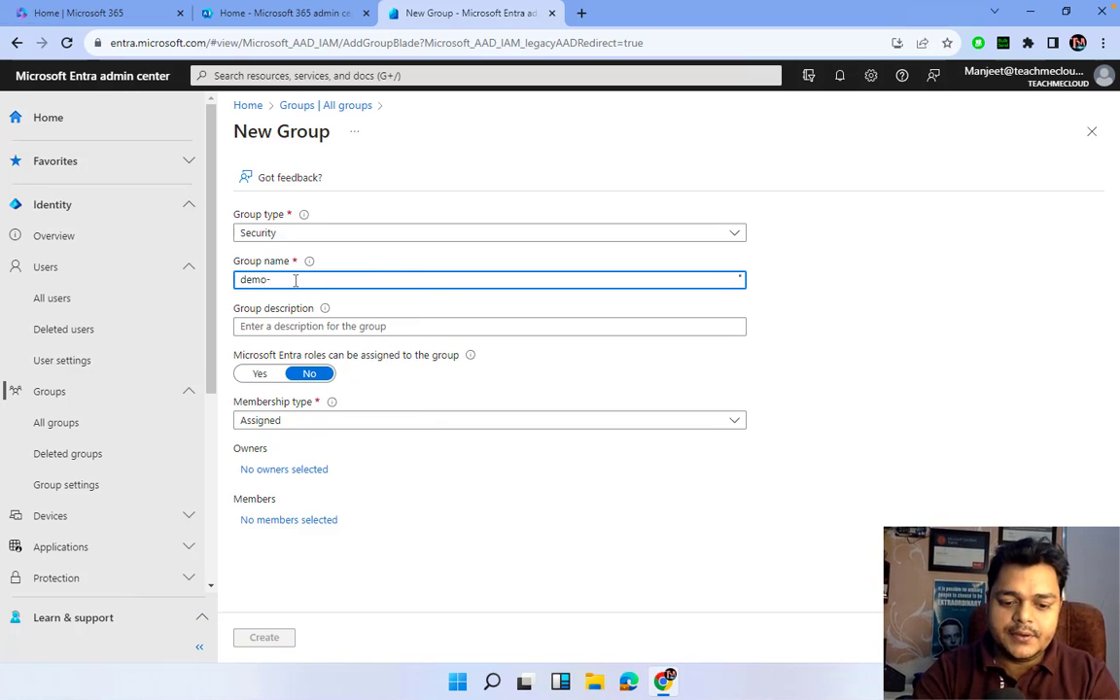
pyautogui.write('group')
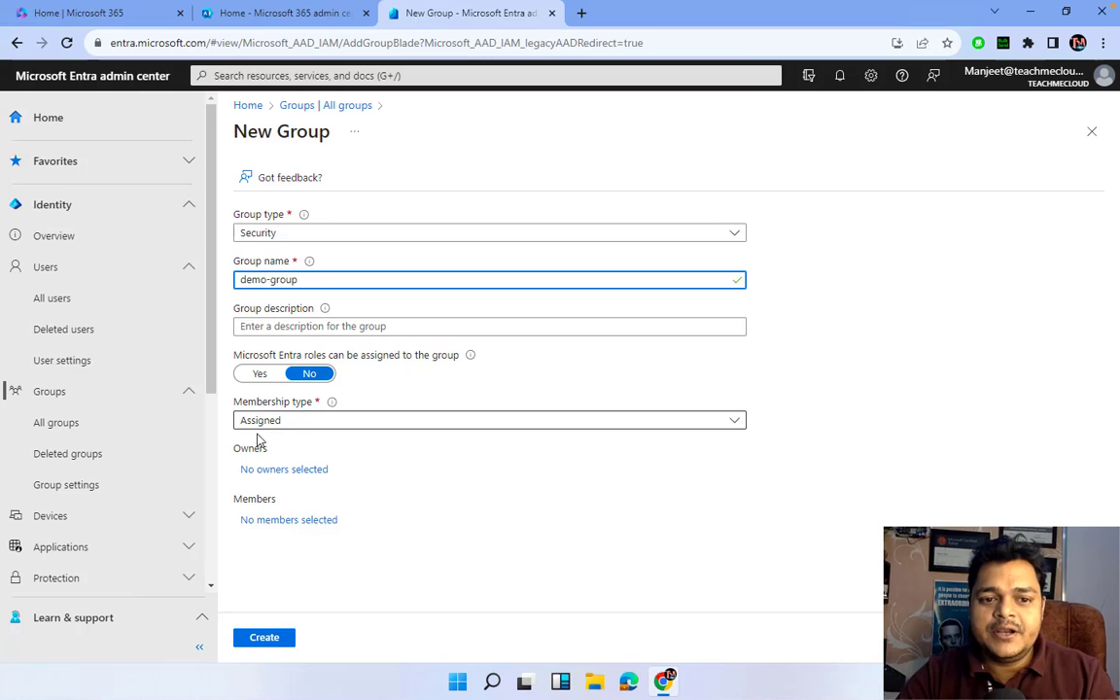
pyautogui.click(302, 428)
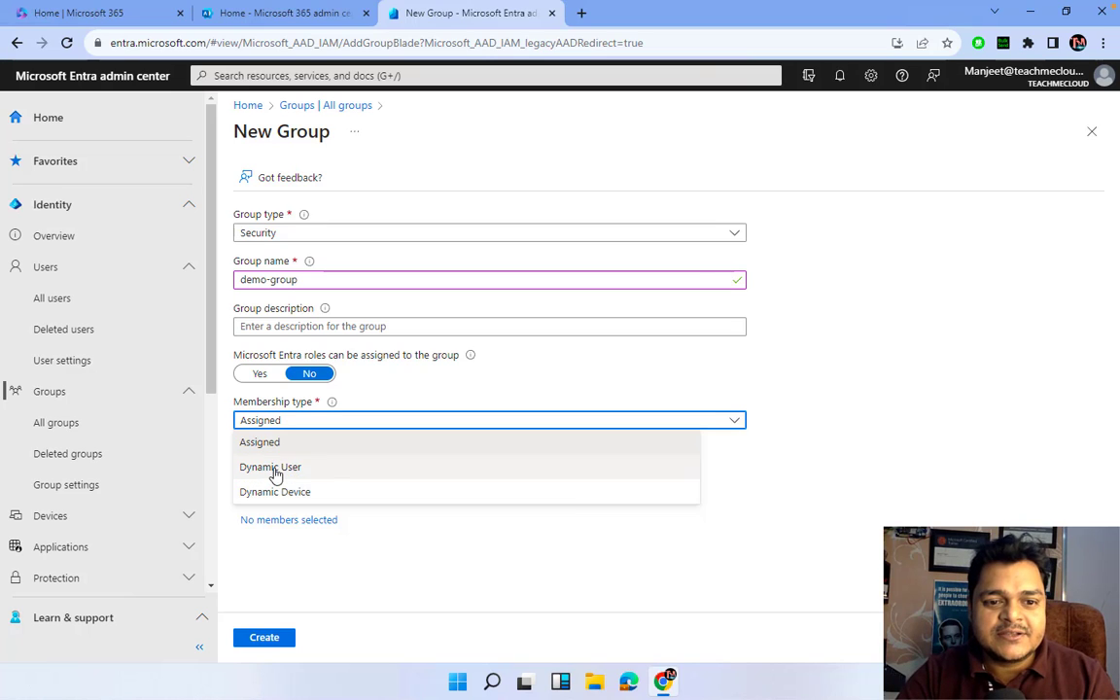
# Step: Preview the Dynamic User and Dynamic Device rule builders, then set membership to Assigned
pyautogui.click(273, 468)
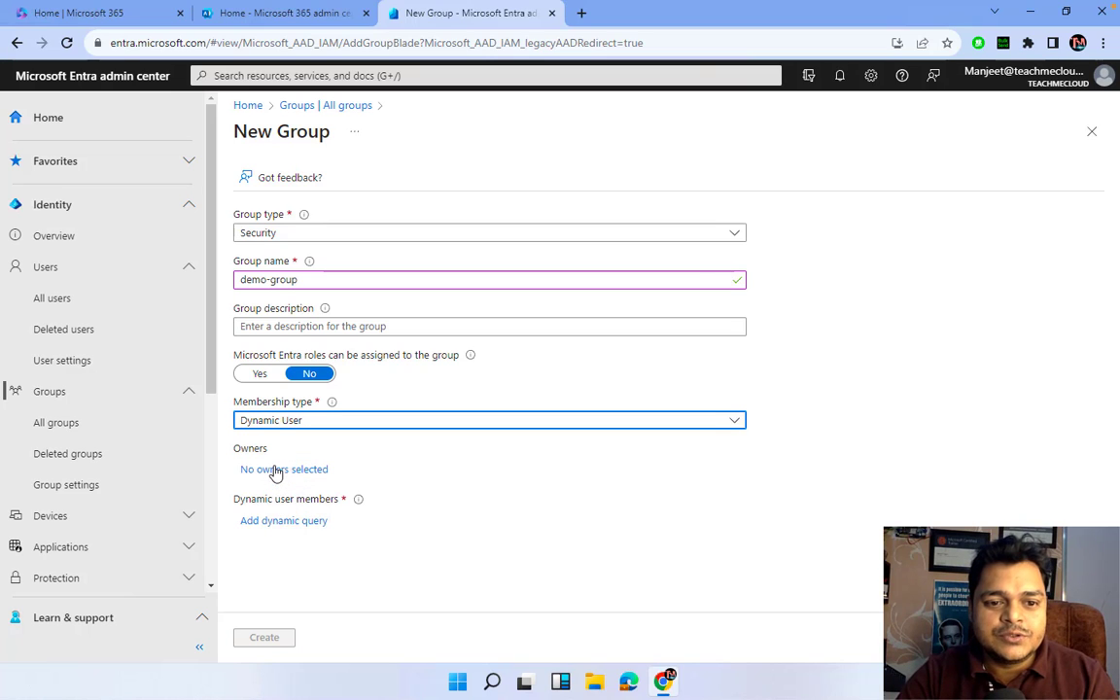
pyautogui.click(282, 523)
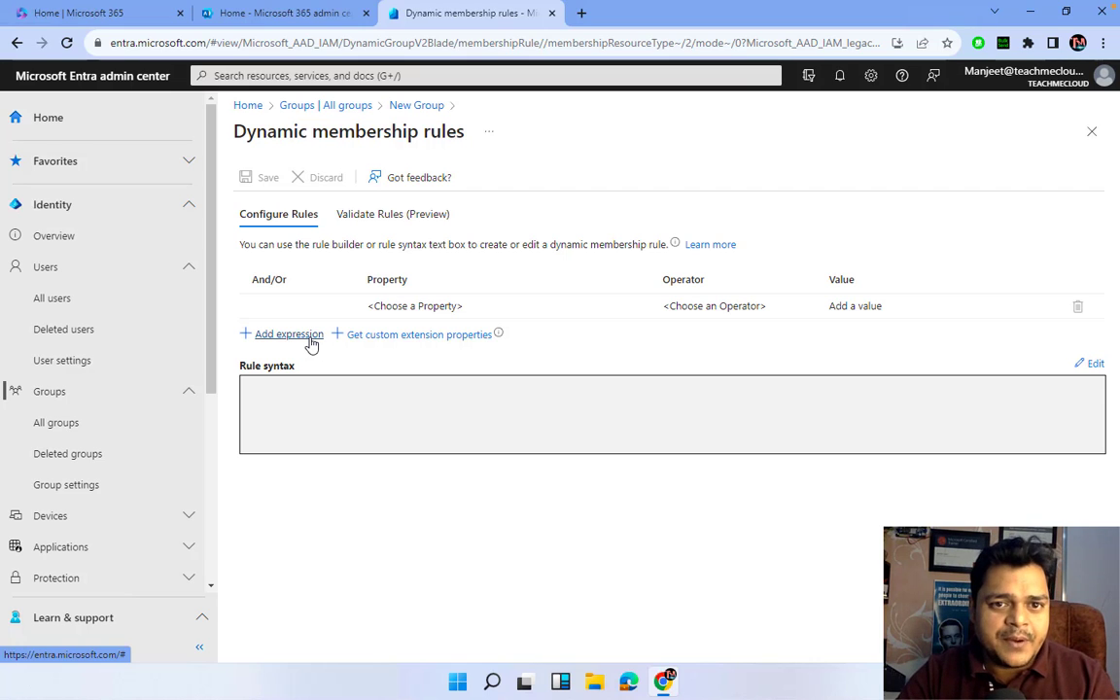
pyautogui.click(419, 106)
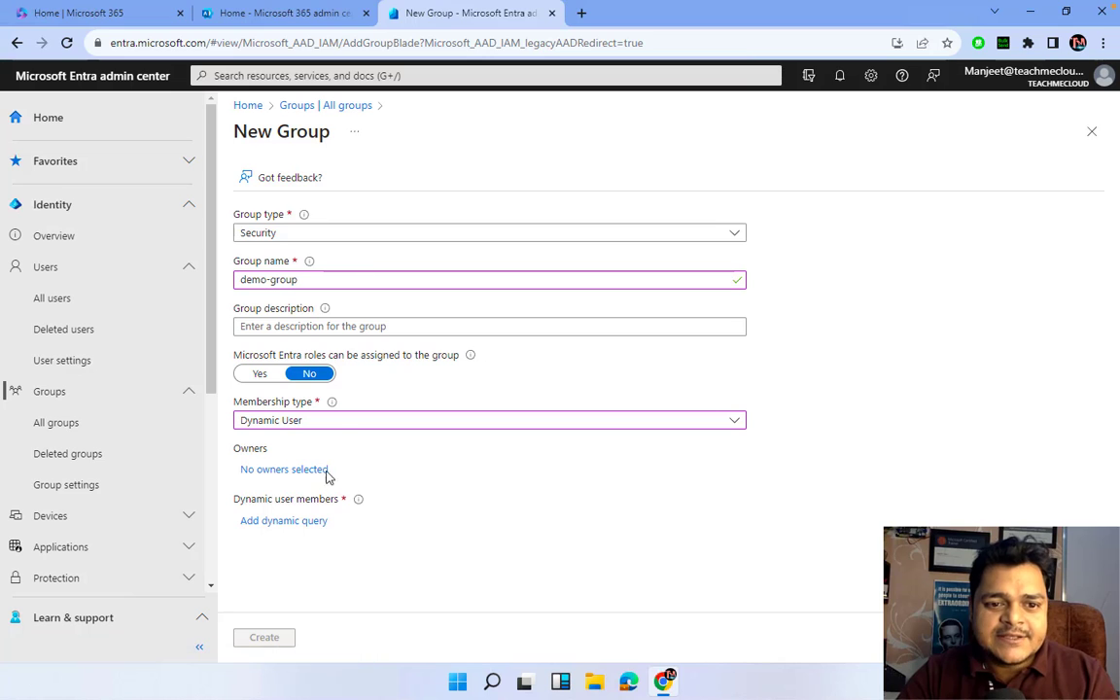
pyautogui.click(338, 422)
pyautogui.click(278, 492)
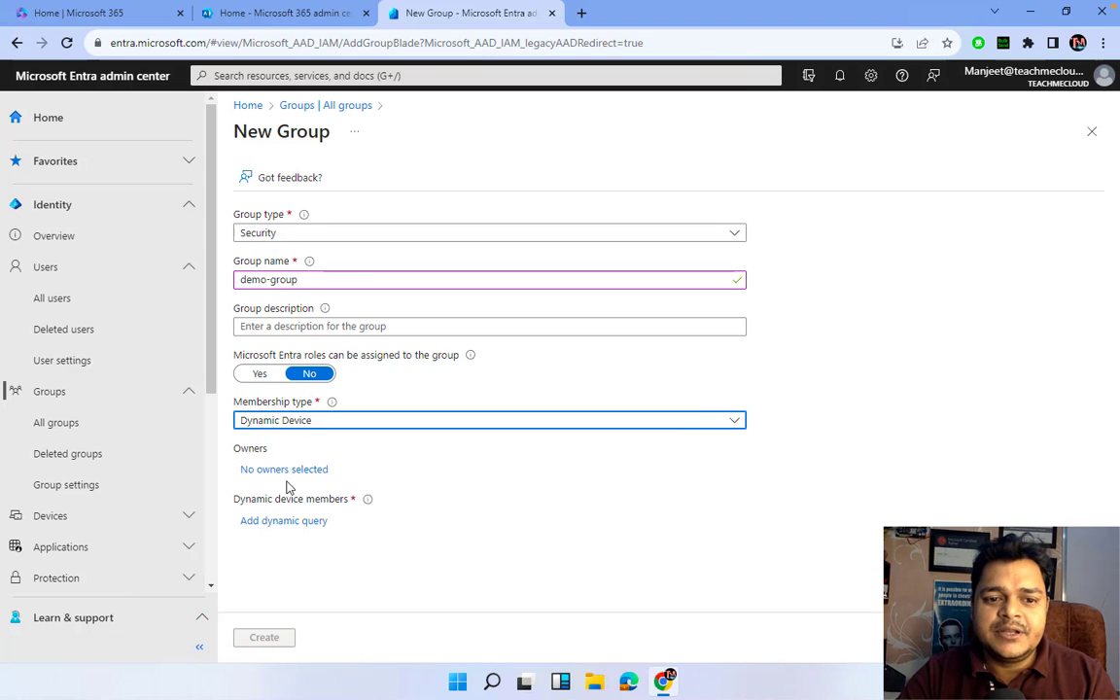
pyautogui.click(291, 524)
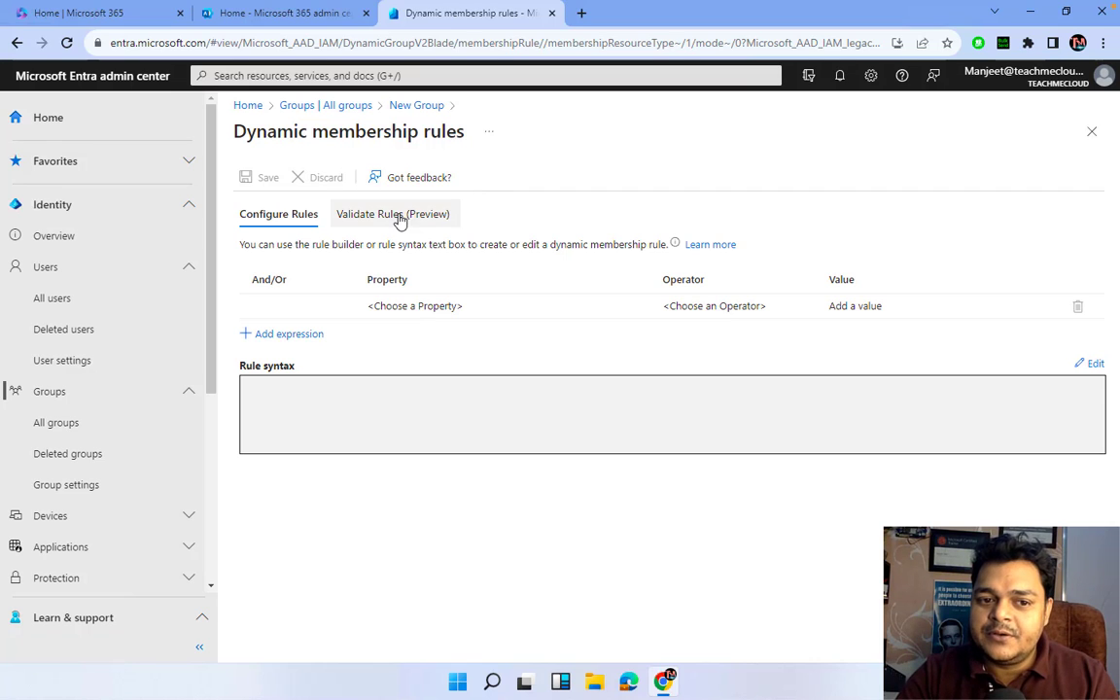
pyautogui.click(394, 107)
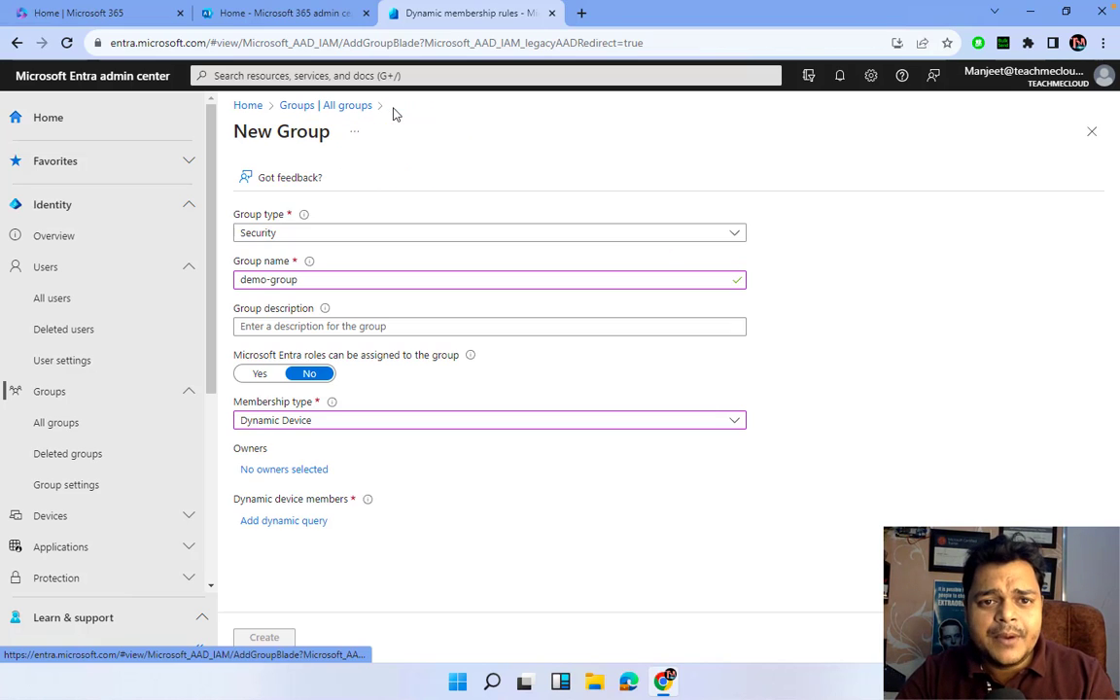
pyautogui.click(284, 421)
pyautogui.click(270, 441)
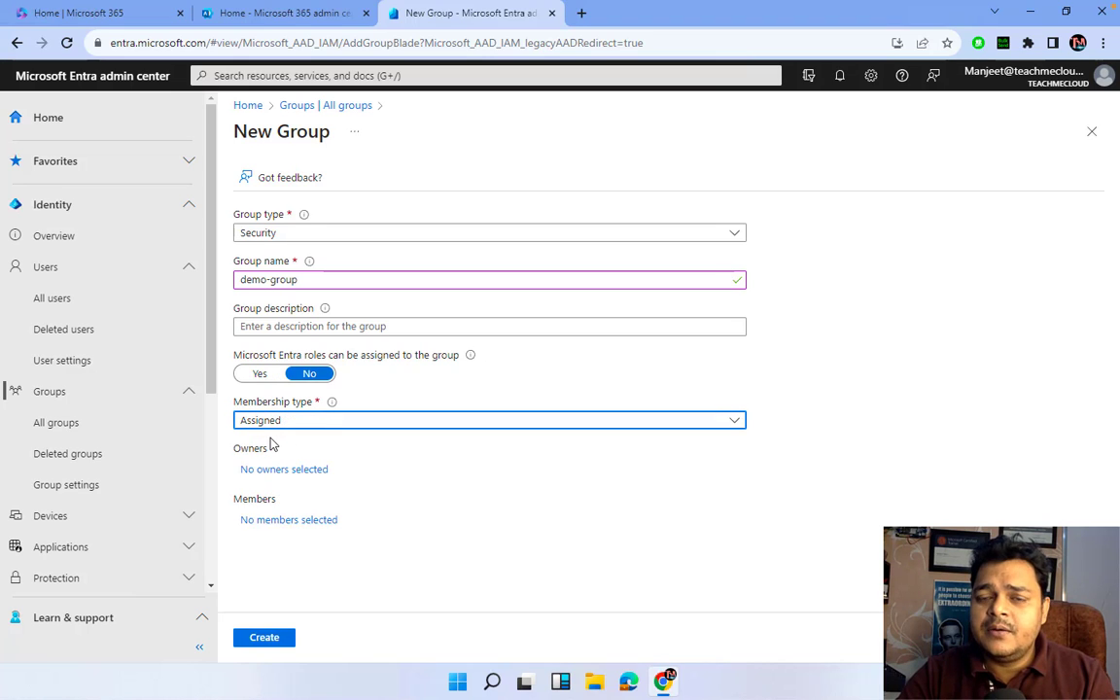
# Step: Search for and select users gcp and azure as demo-group's two members
pyautogui.click(303, 522)
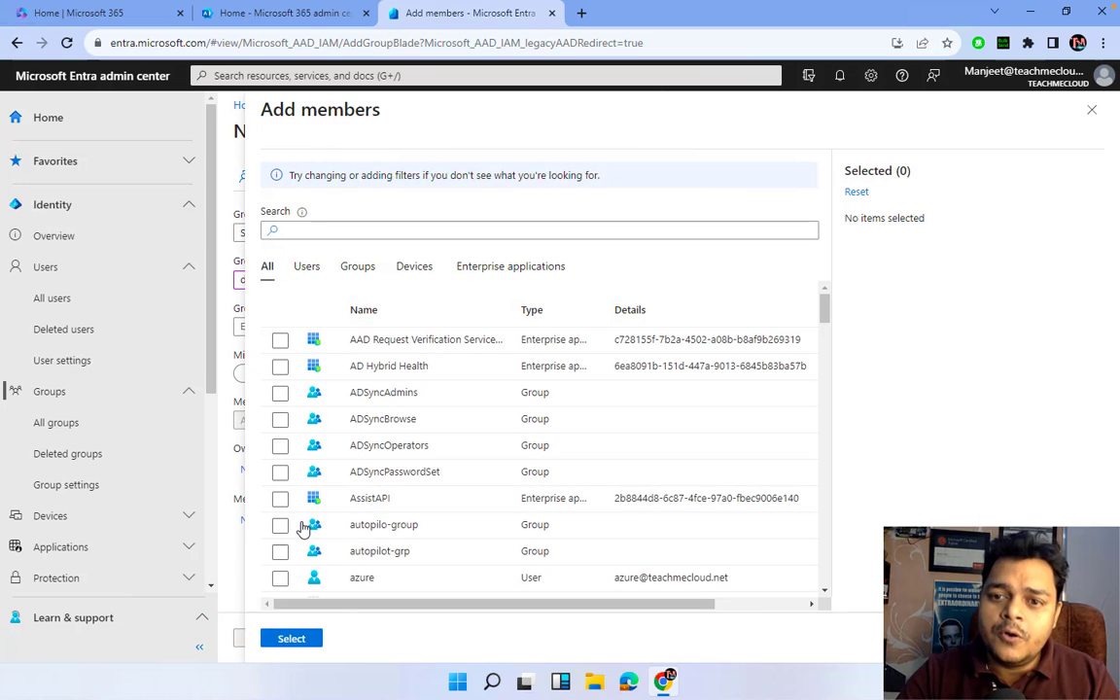
pyautogui.click(342, 233)
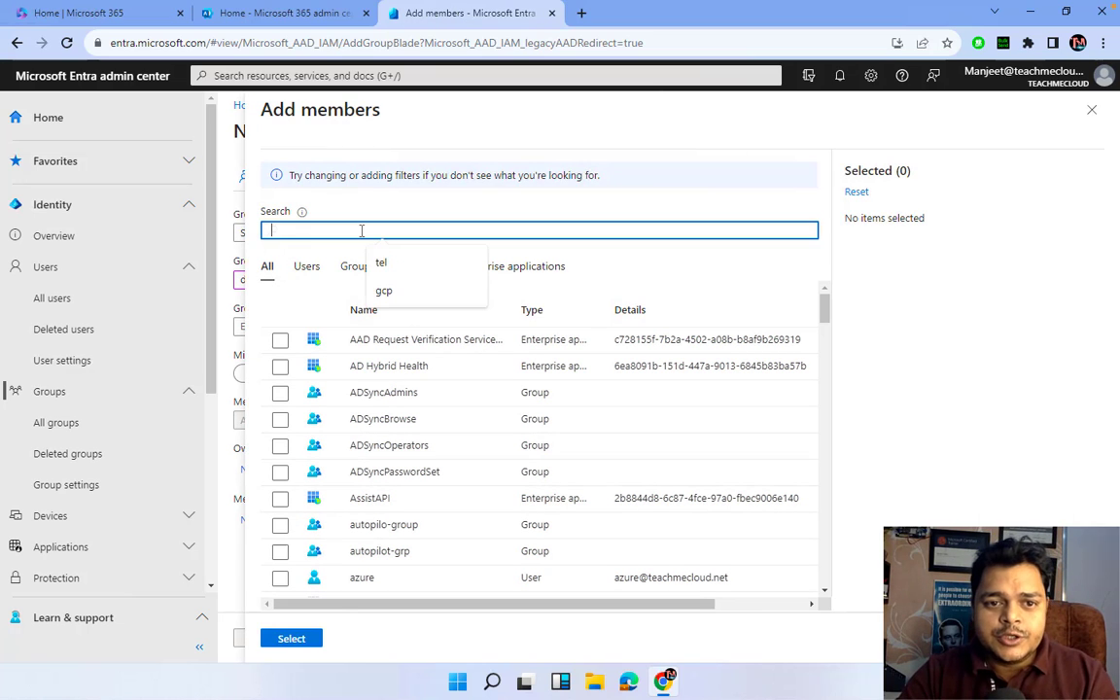
pyautogui.write('gc')
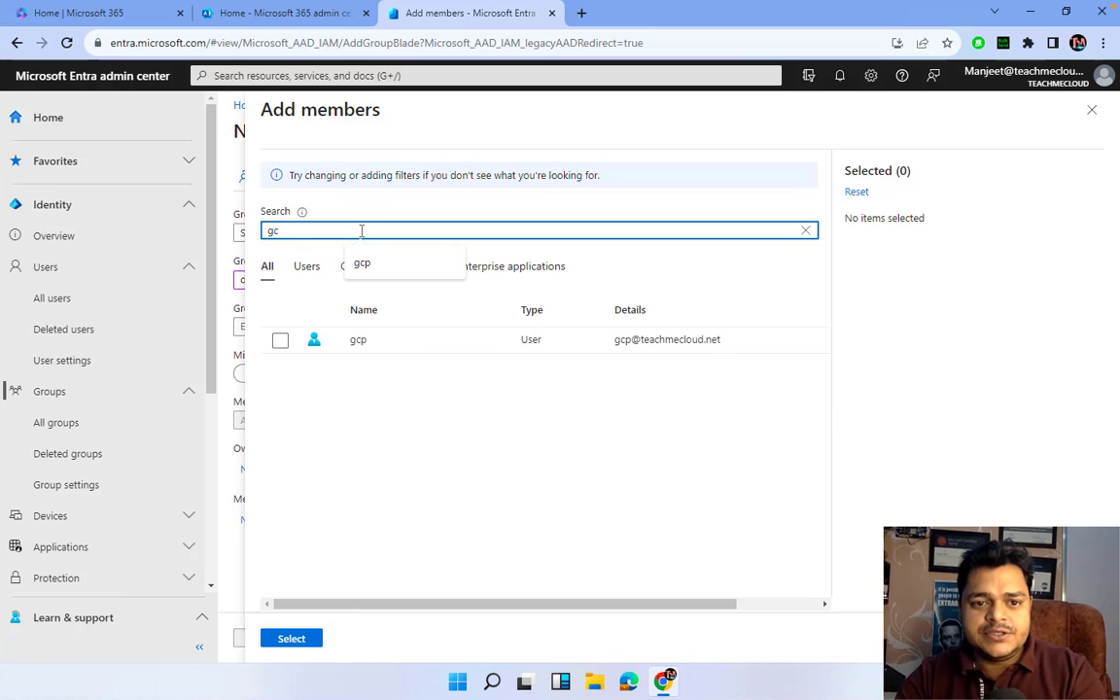
pyautogui.click(274, 355)
pyautogui.click(278, 344)
pyautogui.doubleClick(297, 230)
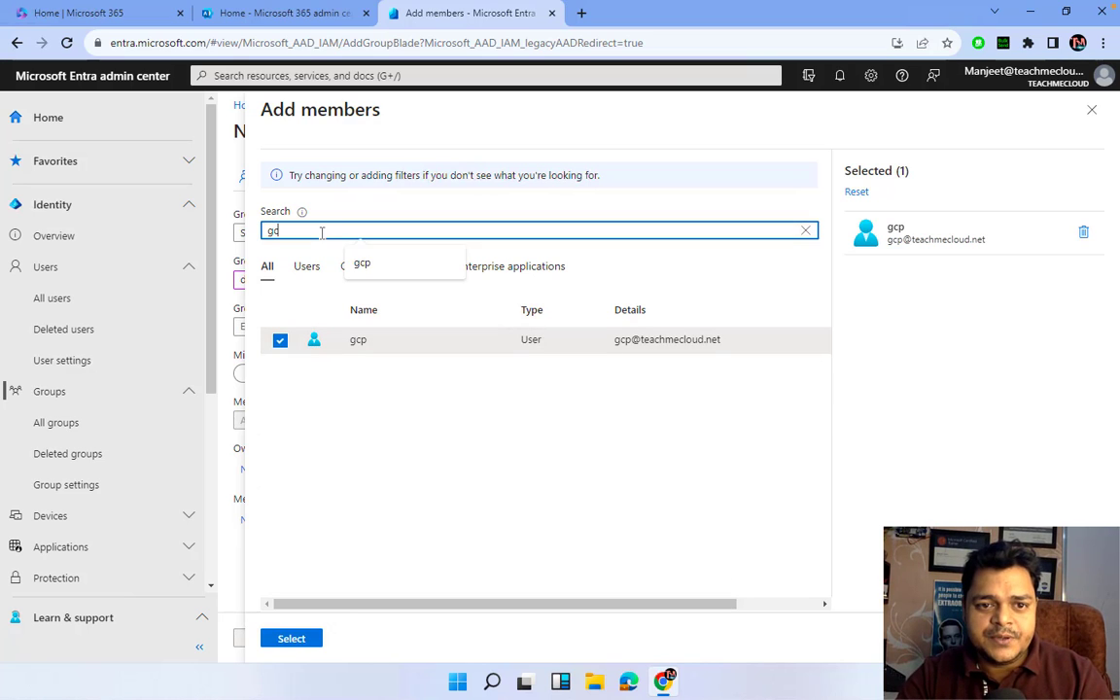
pyautogui.write('azu')
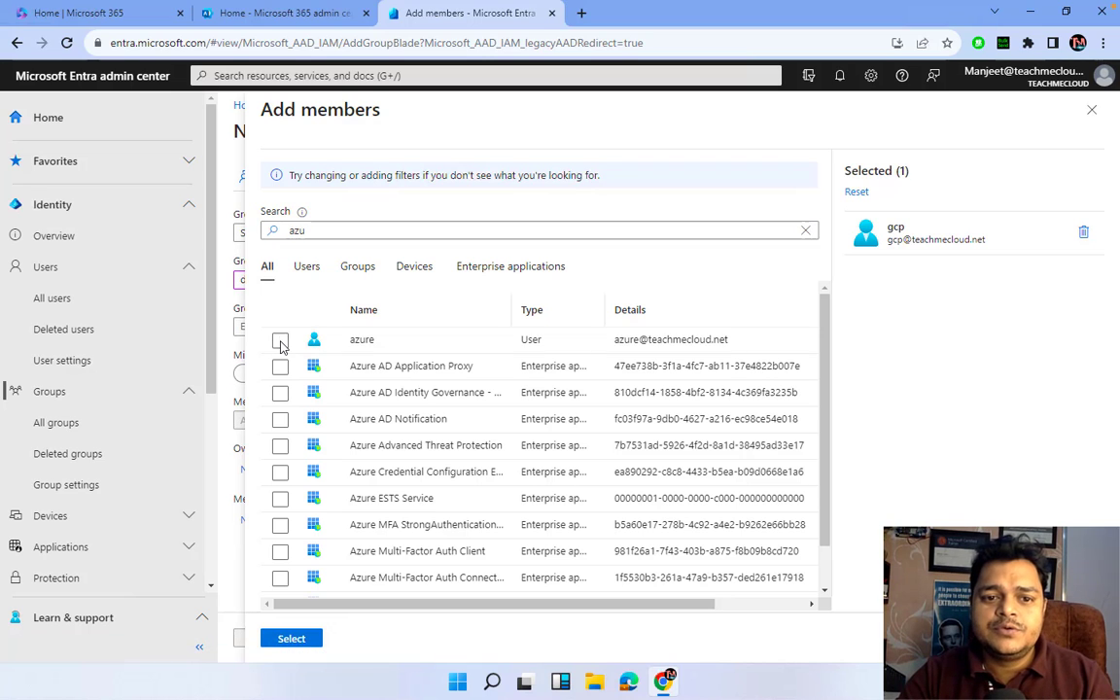
pyautogui.click(280, 339)
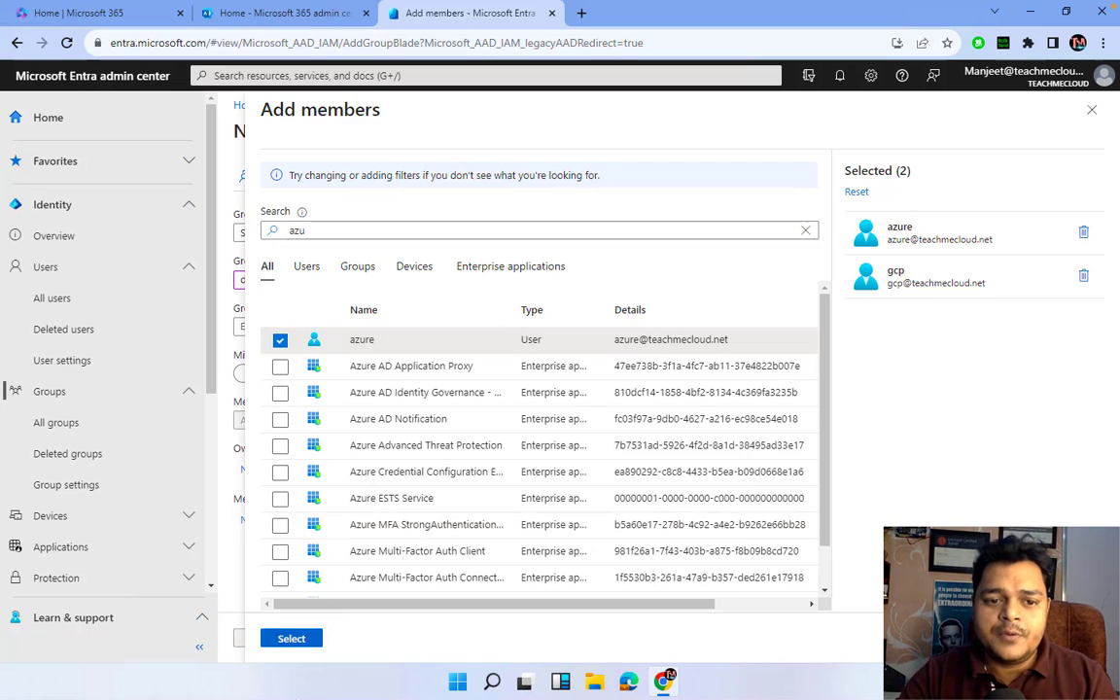
pyautogui.click(292, 640)
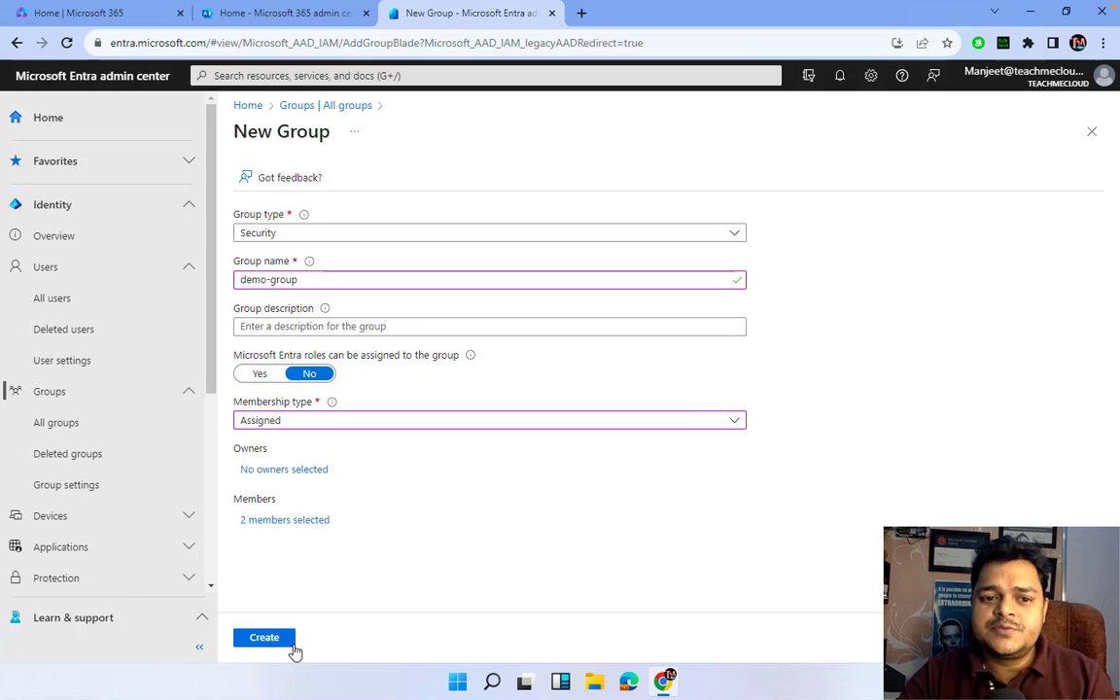
# Step: Create demo-group and search the groups list for 'demo', refreshing until it shows
pyautogui.click(262, 638)
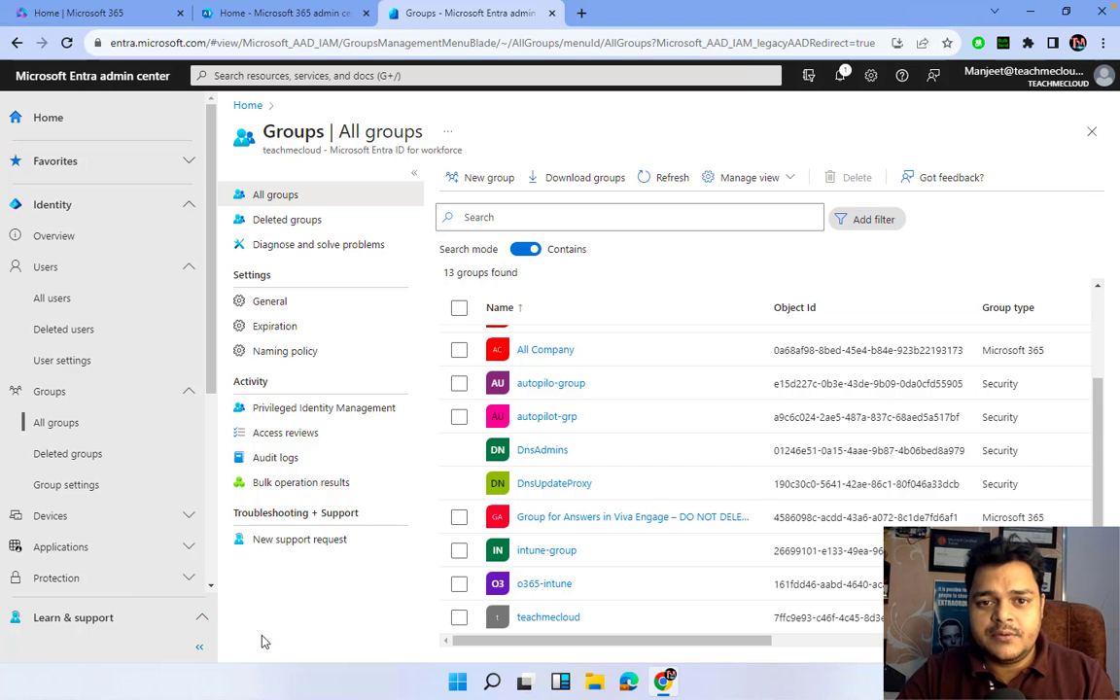
pyautogui.click(533, 218)
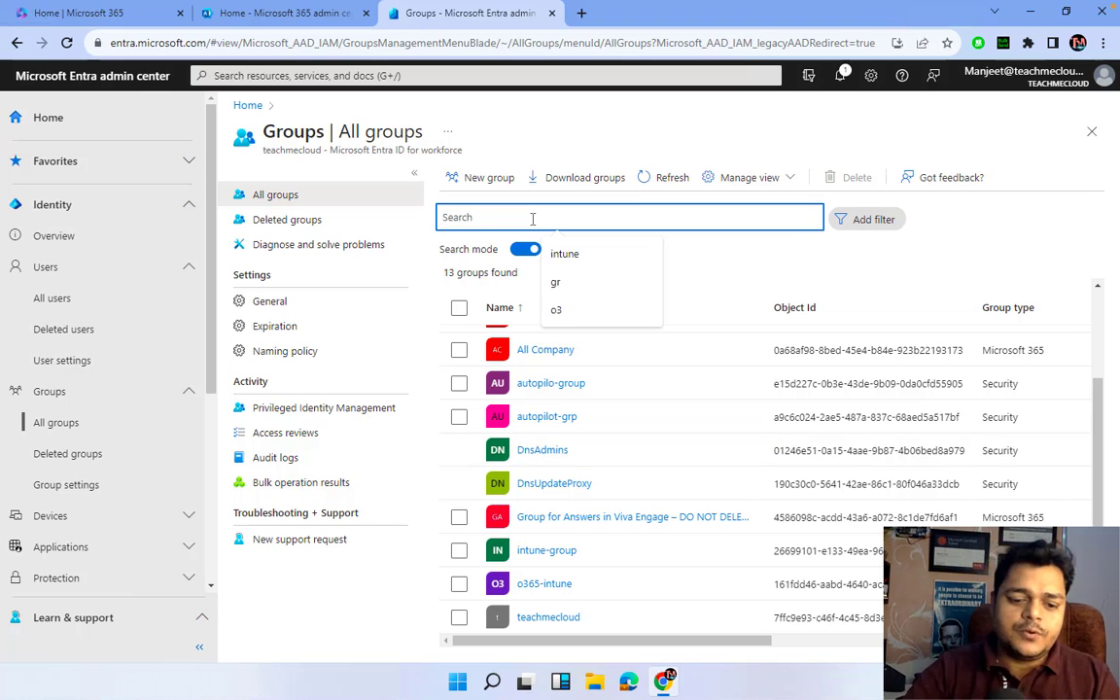
pyautogui.write('demo')
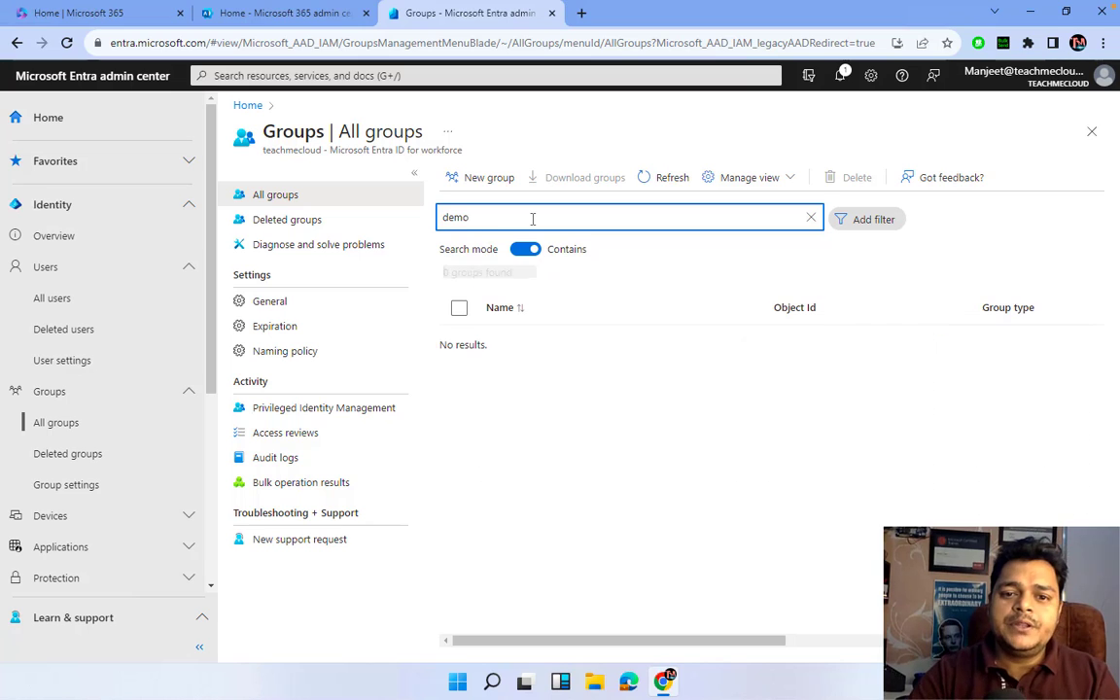
pyautogui.click(671, 178)
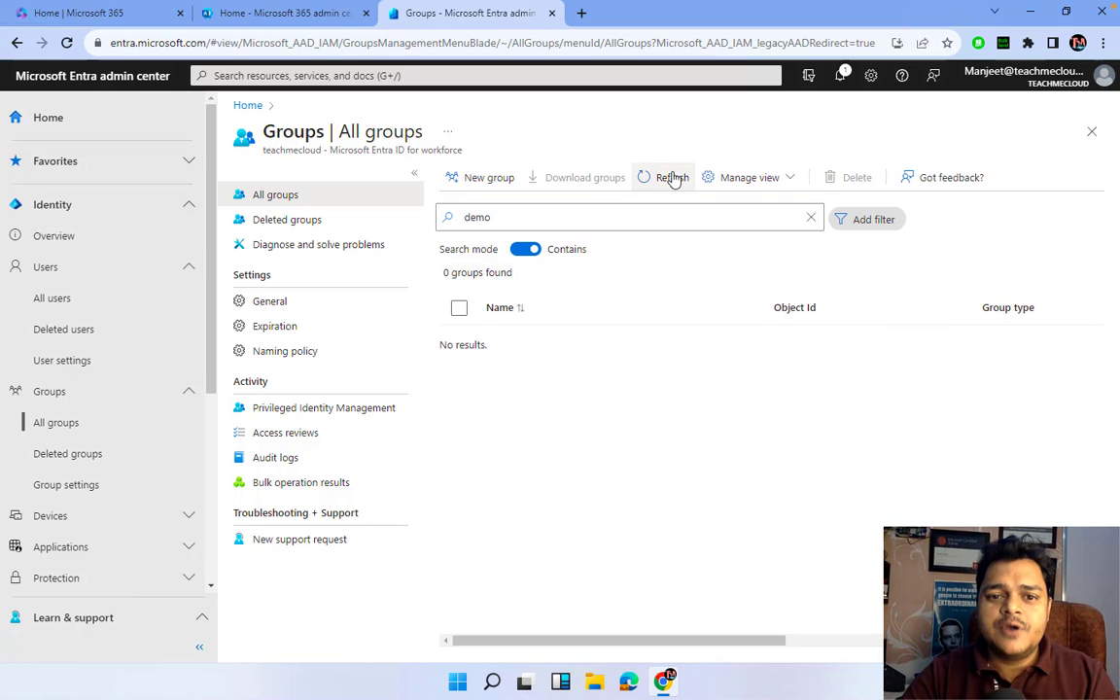
pyautogui.click(671, 178)
pyautogui.click(671, 178)
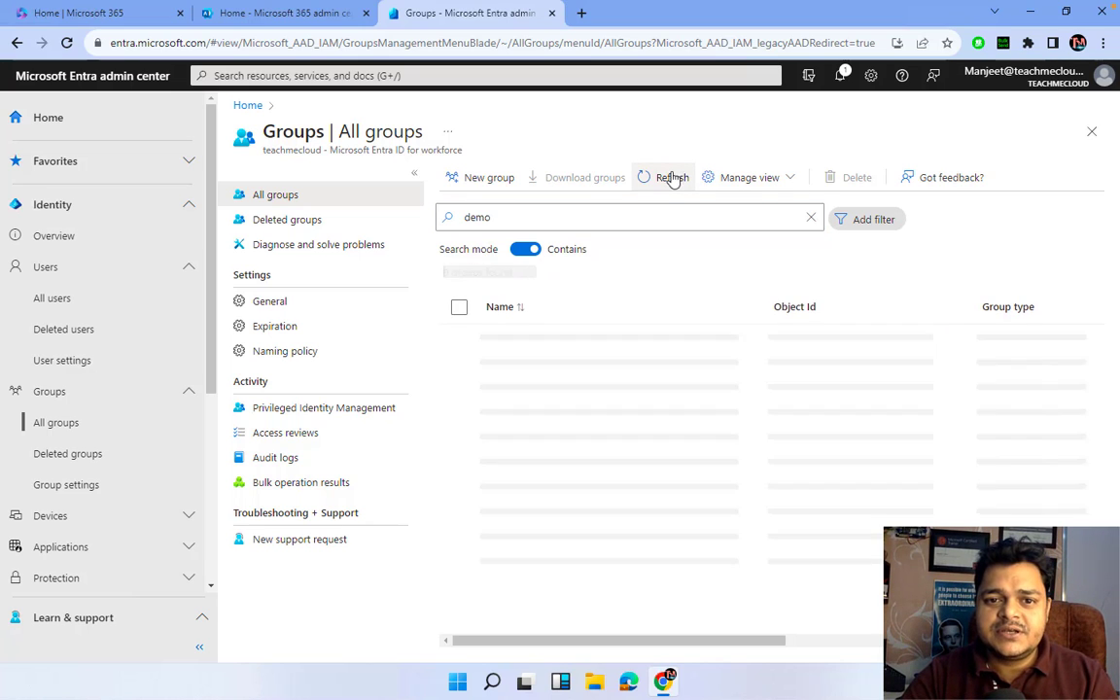
# Step: Clear the search, reload the list, search 'demo' again and open demo-group's details
pyautogui.click(516, 222)
pyautogui.hotkey('ctrl', 'a')
pyautogui.press('BackSpace')
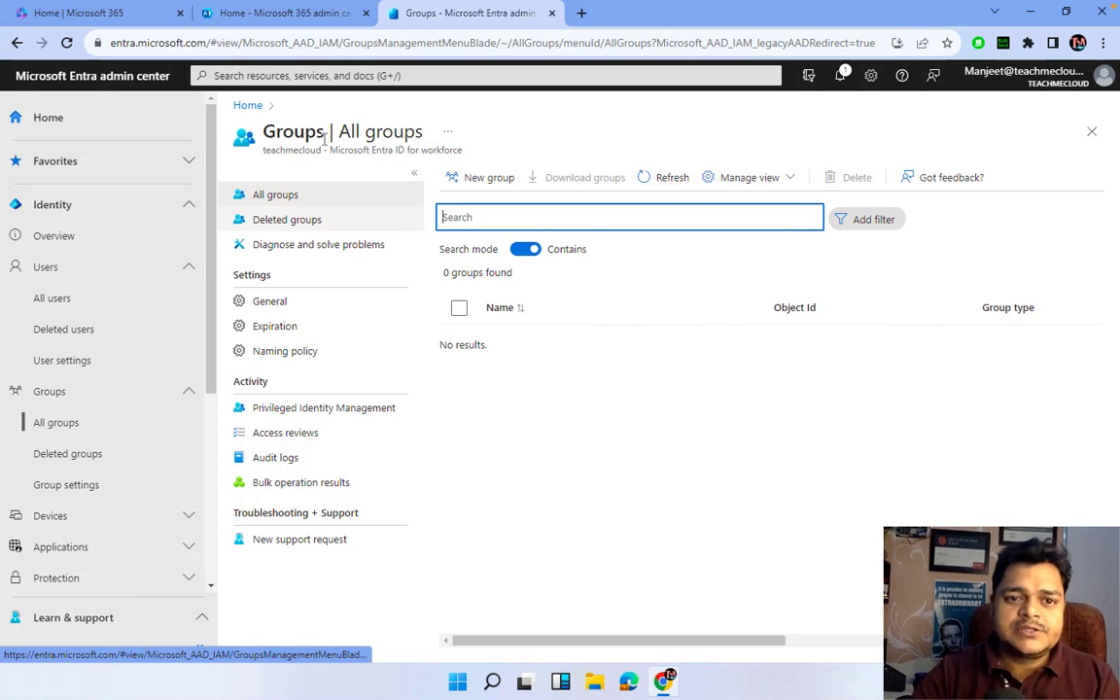
pyautogui.click(649, 178)
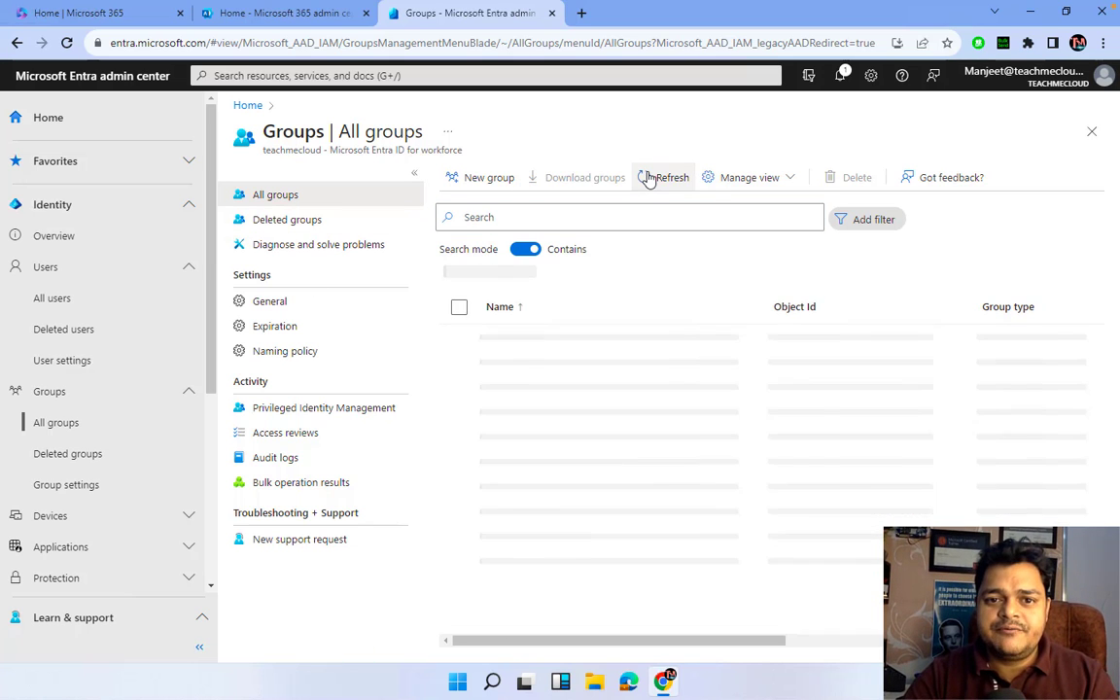
pyautogui.click(549, 215)
pyautogui.write('d')
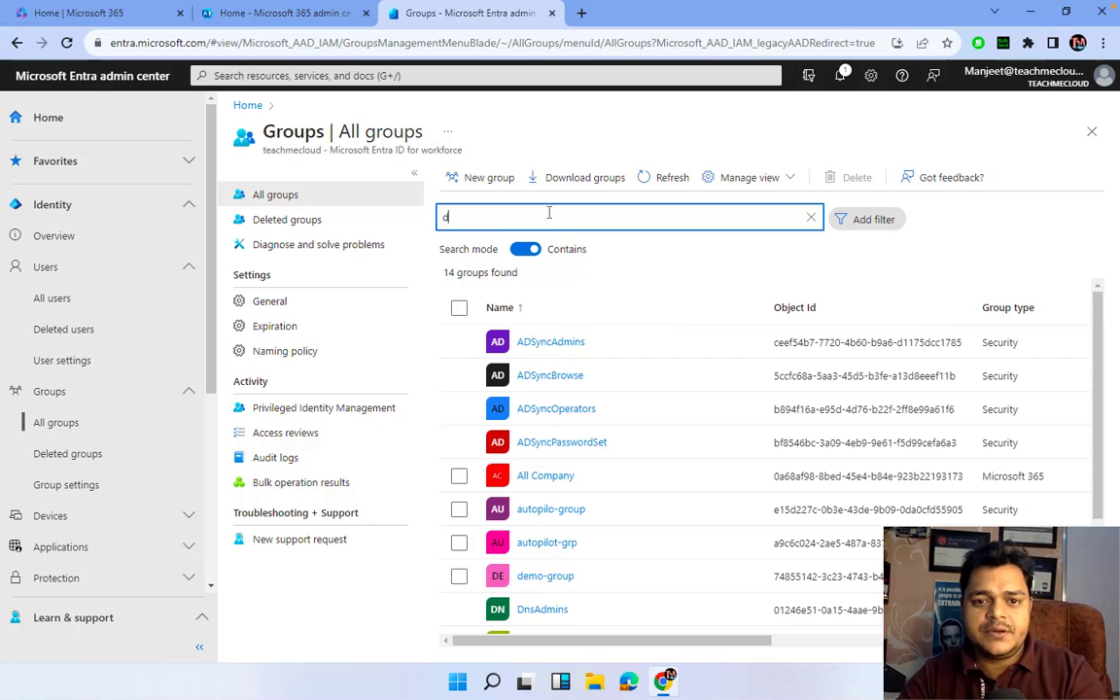
pyautogui.write('emo')
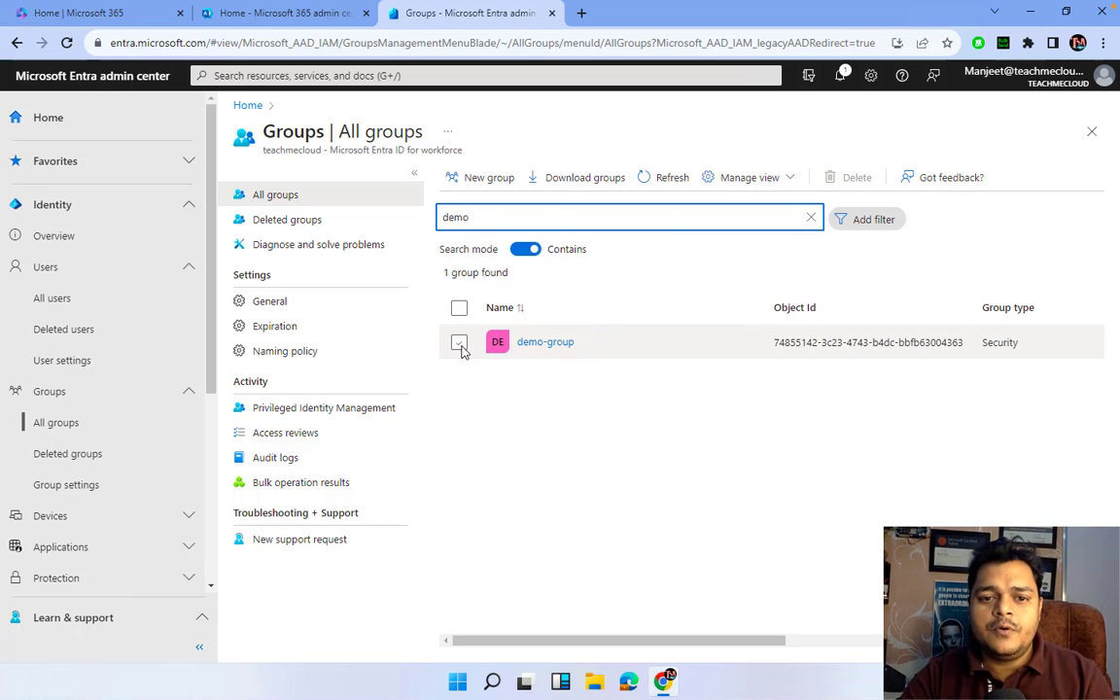
pyautogui.click(460, 345)
pyautogui.click(548, 346)
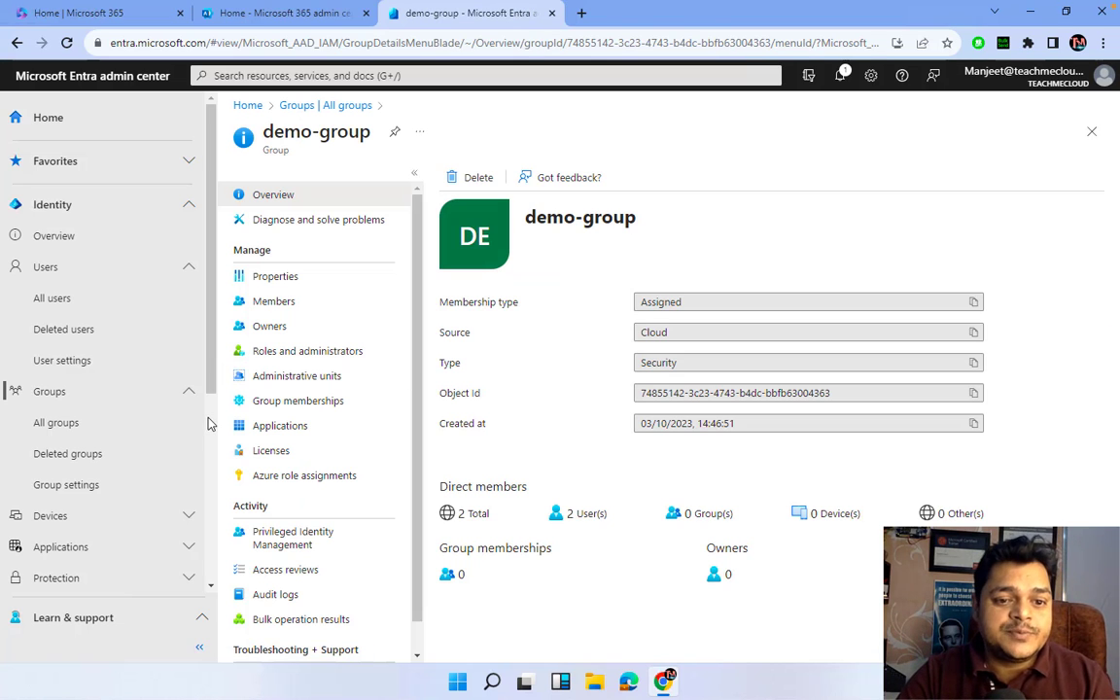
# Step: Give demo-group Office 365 E5 and Enterprise Mobility + Security E5 licences, then go back to All groups
pyautogui.click(271, 453)
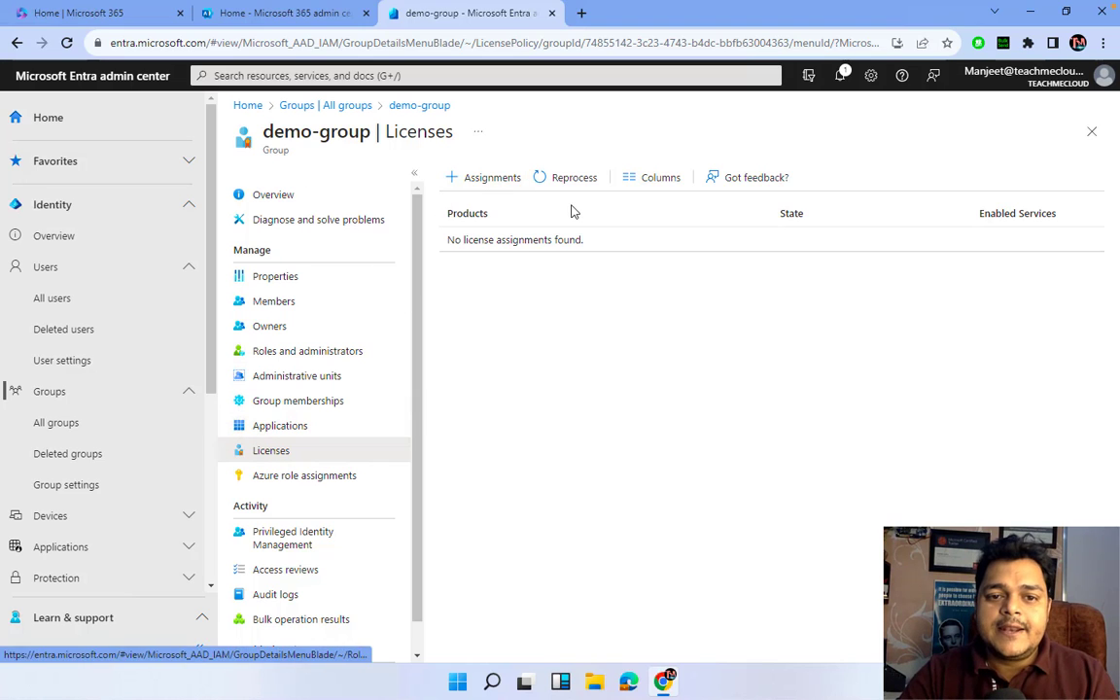
pyautogui.click(493, 178)
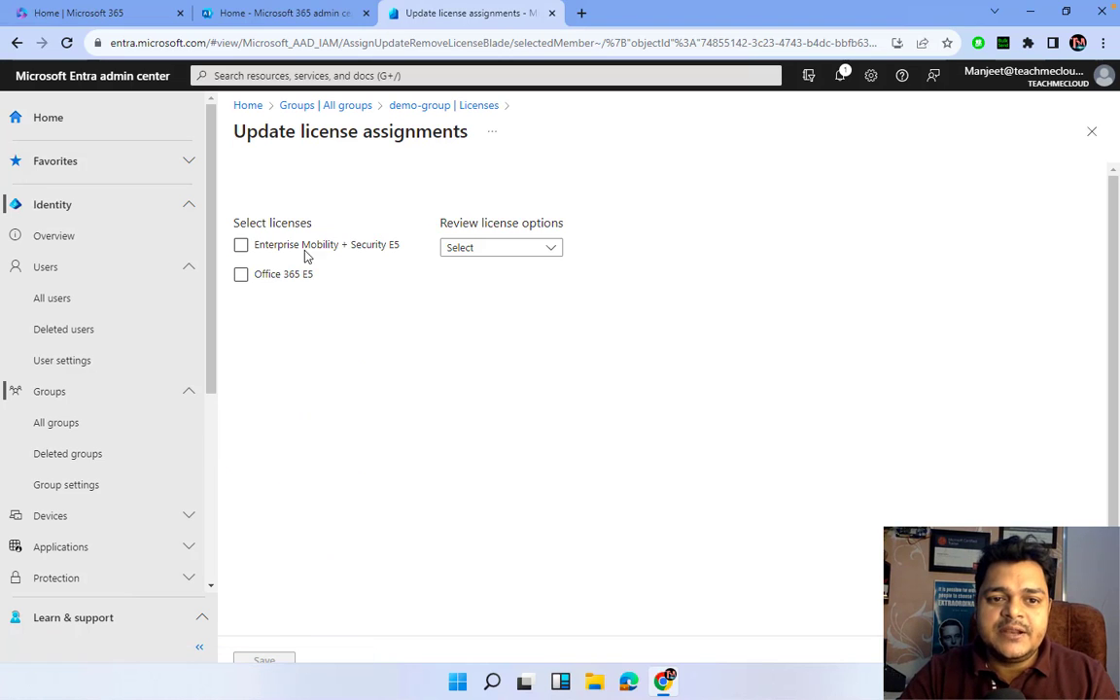
pyautogui.click(250, 279)
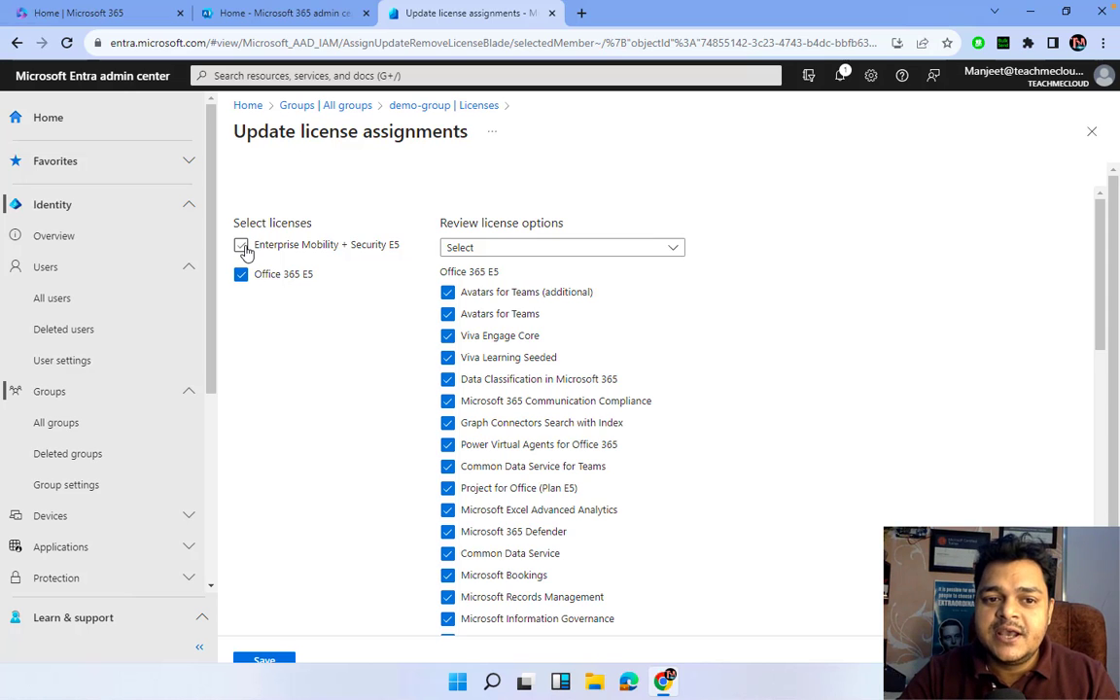
pyautogui.click(243, 248)
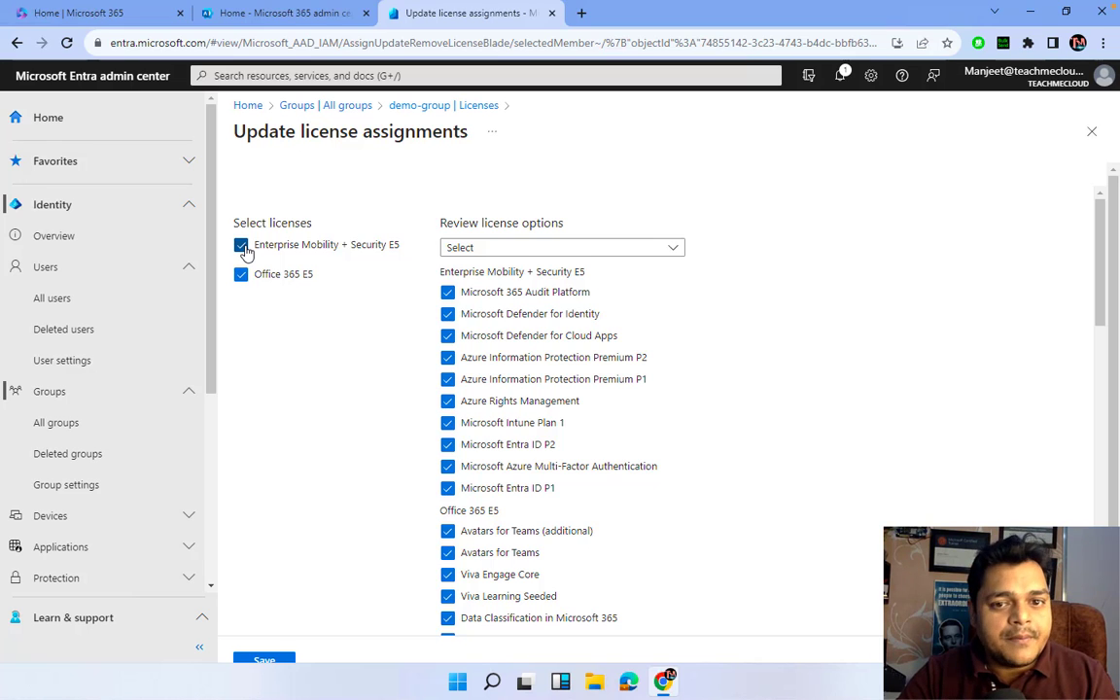
pyautogui.scroll(-1, 480, 453)
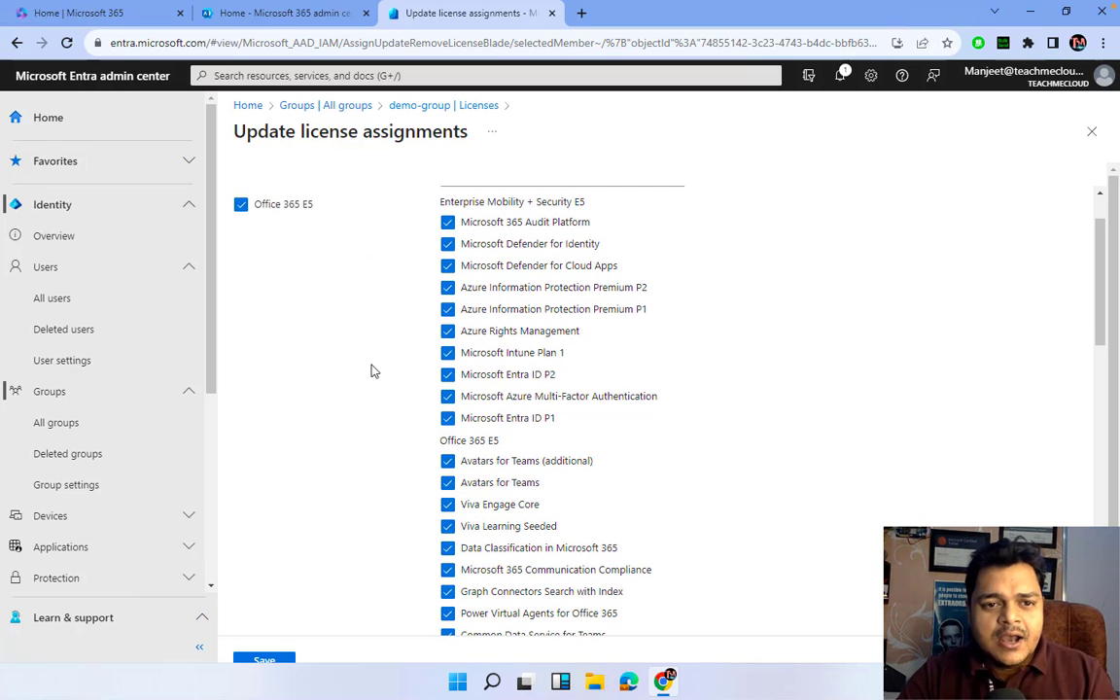
pyautogui.click(265, 662)
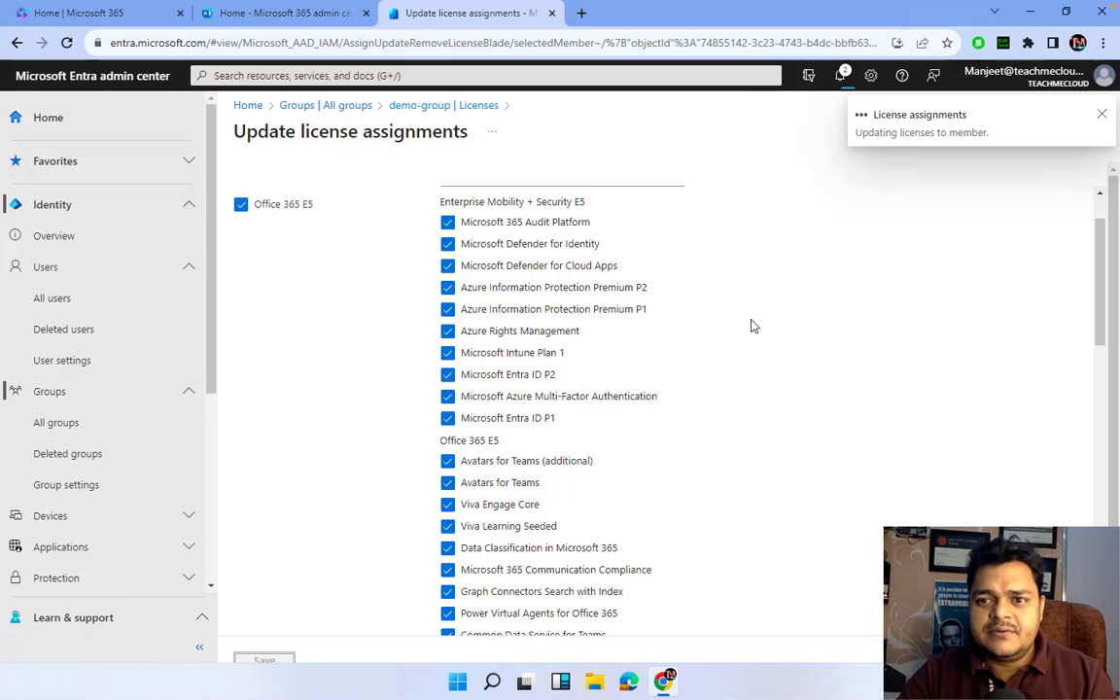
pyautogui.click(1102, 116)
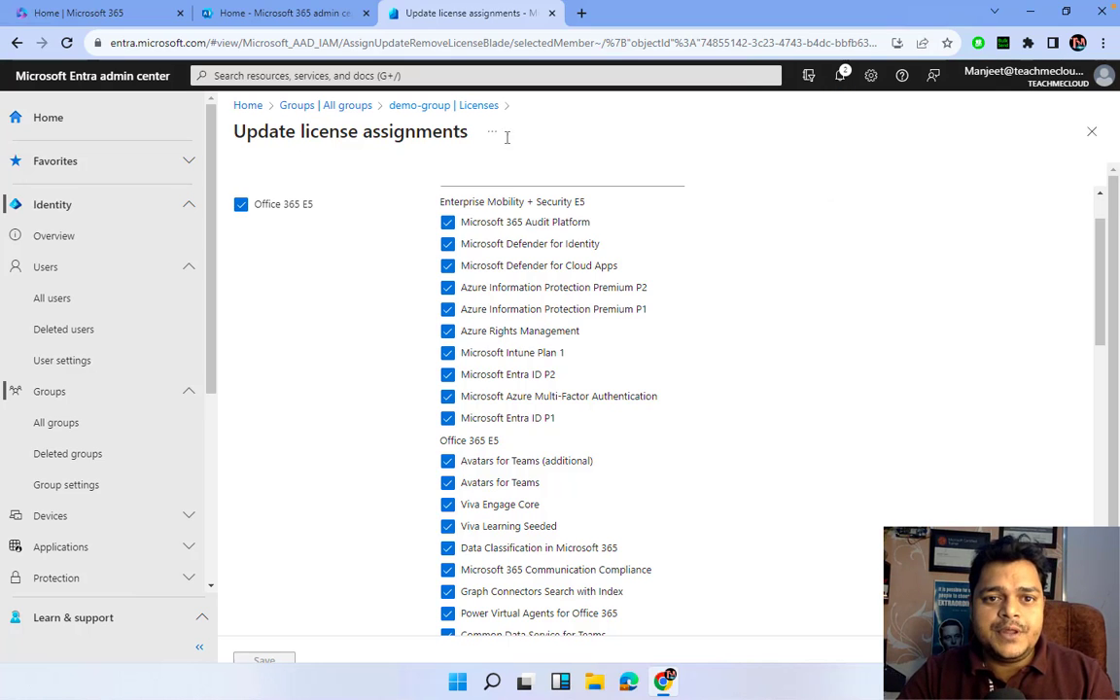
pyautogui.click(356, 107)
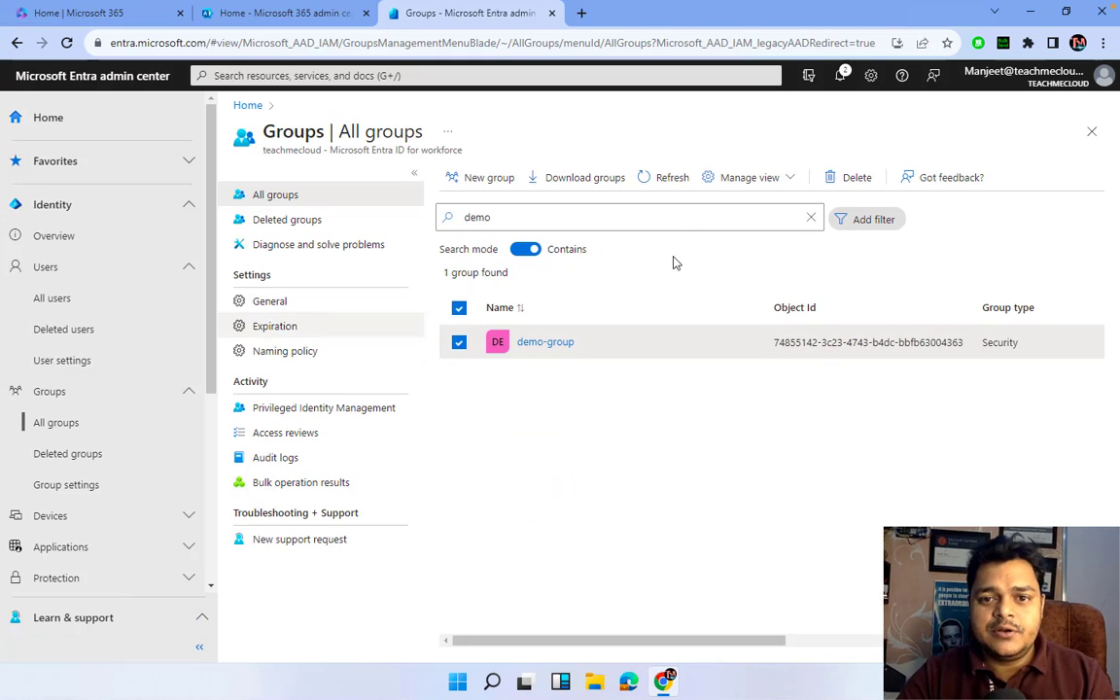
# Step: Refresh the groups list, then open All users showing the tenant's 4 users
pyautogui.click(665, 181)
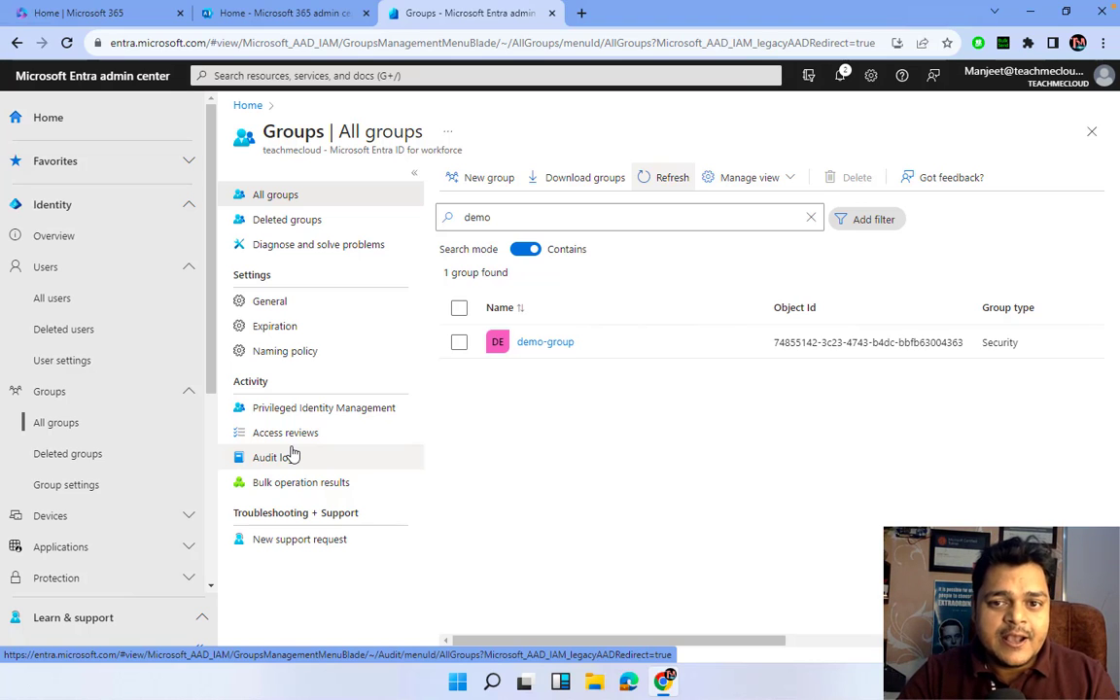
pyautogui.click(646, 184)
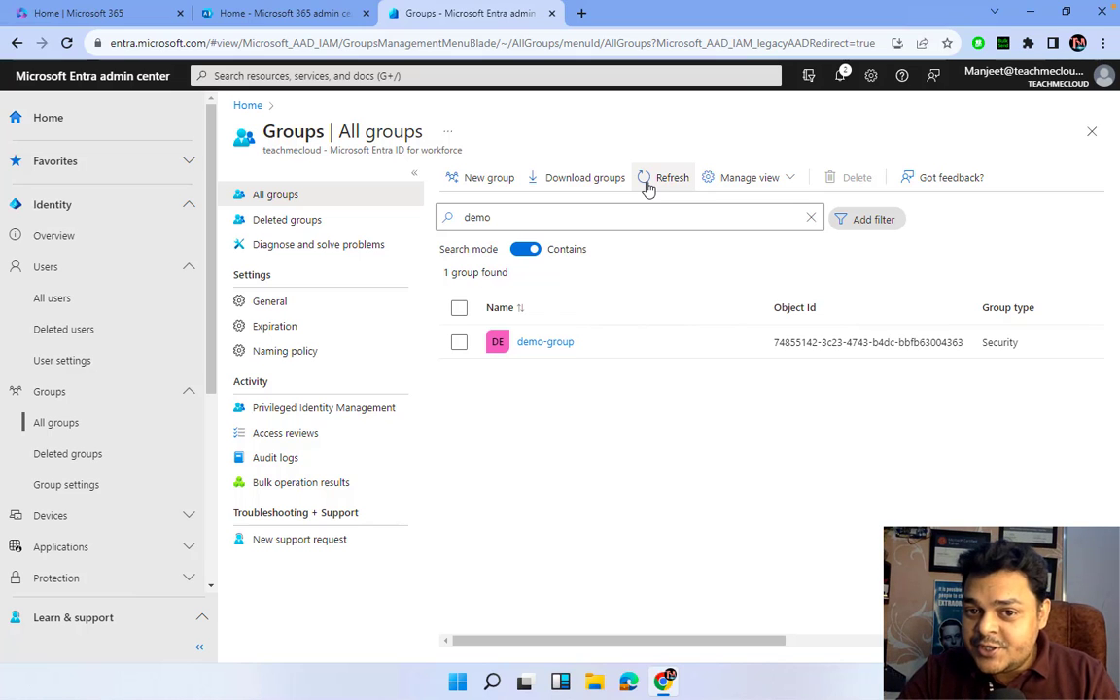
pyautogui.click(46, 268)
pyautogui.click(50, 300)
pyautogui.click(47, 268)
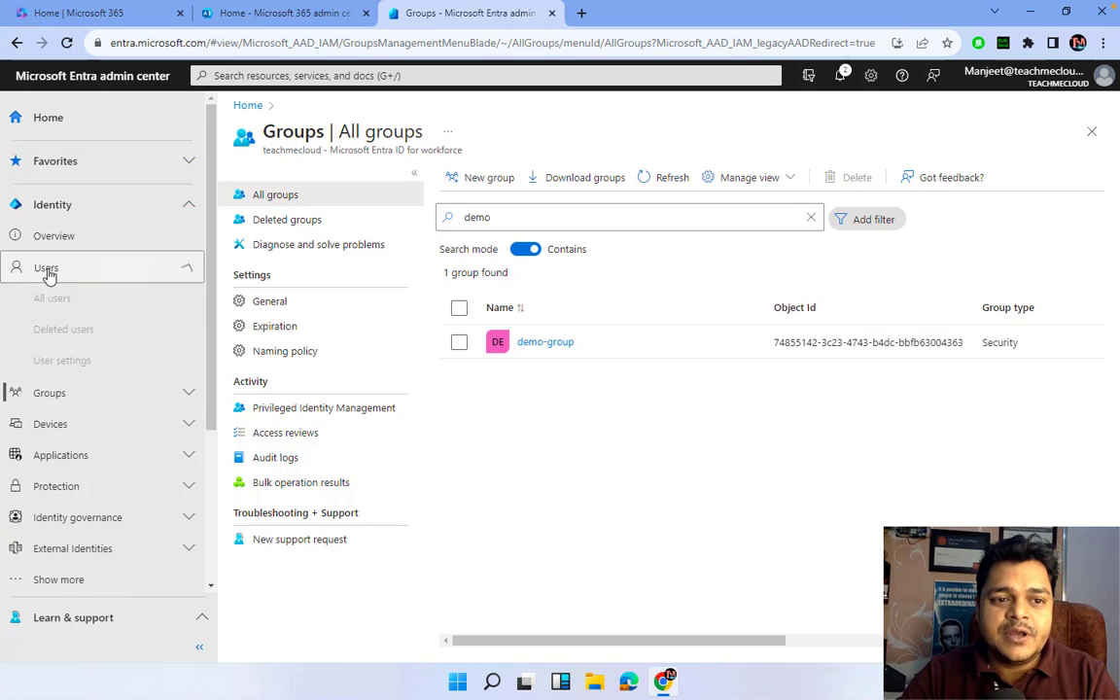
pyautogui.click(50, 298)
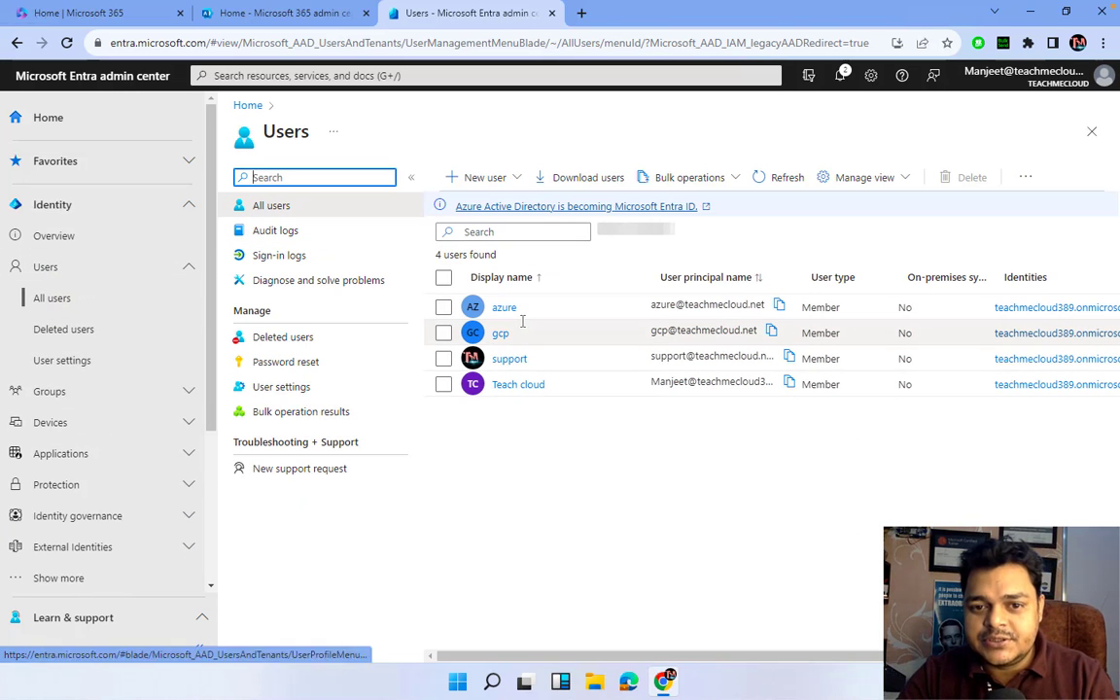
# Step: Open gcp's profile overview to see its 2 group memberships and 2 licences
pyautogui.click(502, 336)
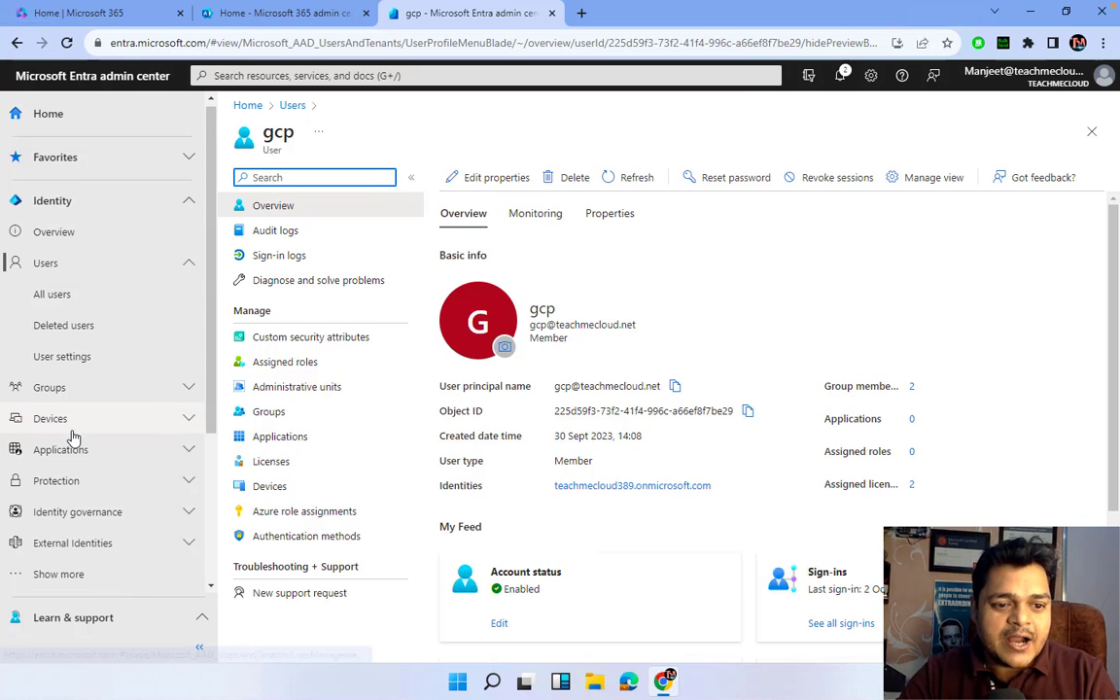
pyautogui.scroll(-1, 70, 477)
# Step: Go to Billing > Licenses > All products to list the tenant's licensed products
pyautogui.click(64, 538)
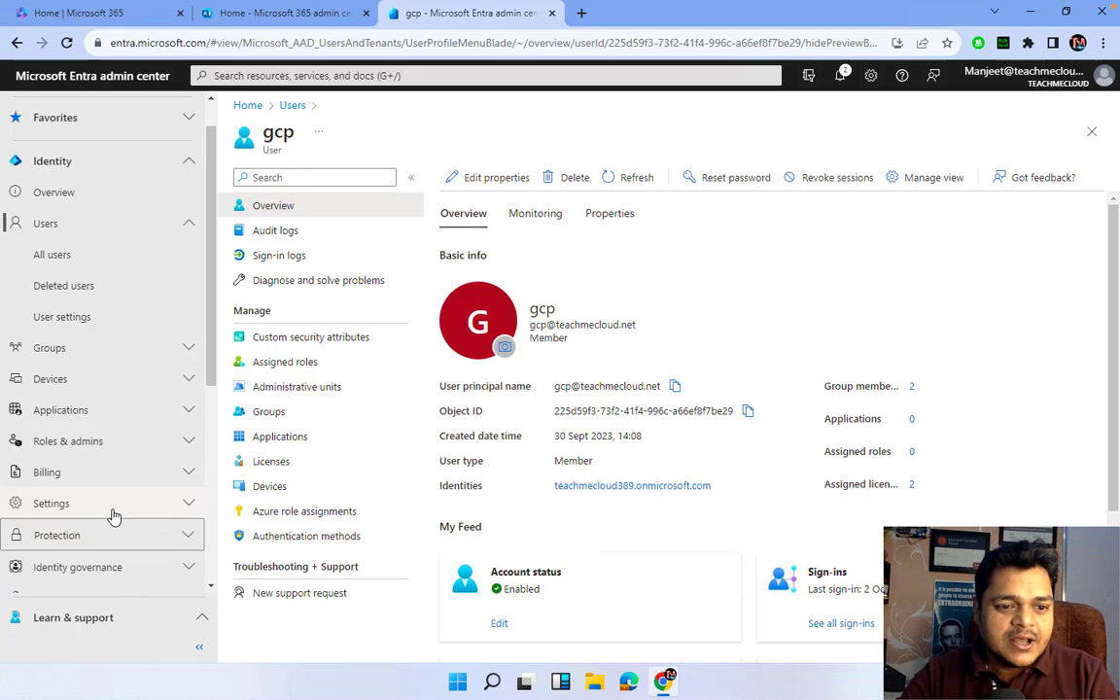
pyautogui.scroll(-1, 113, 518)
pyautogui.click(48, 442)
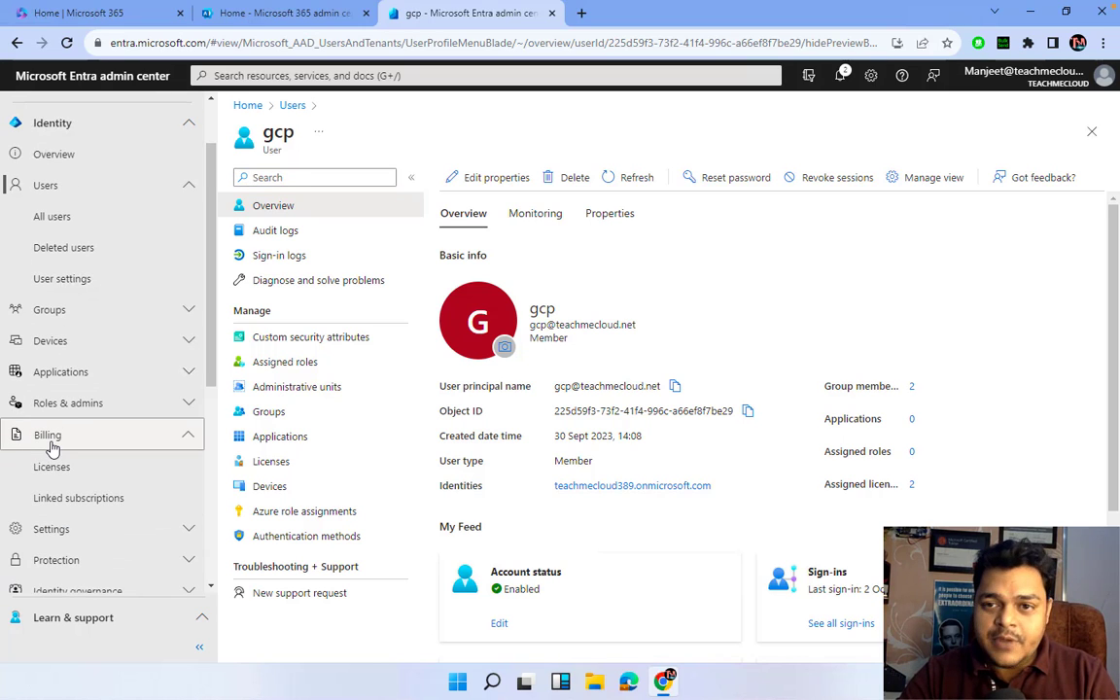
pyautogui.click(52, 469)
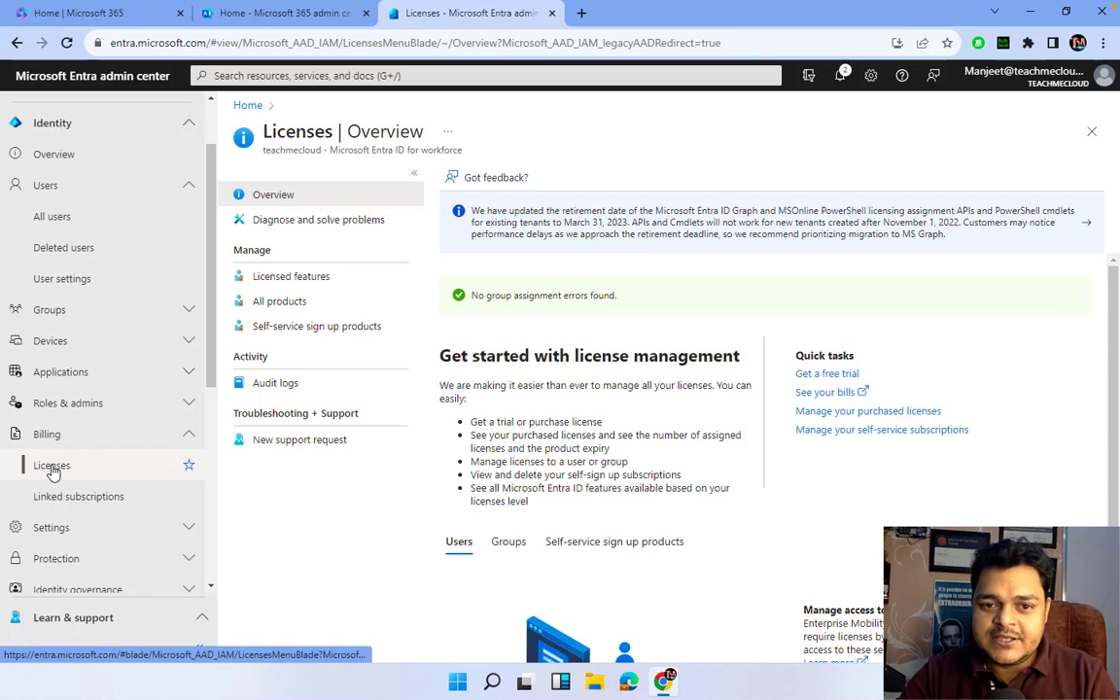
pyautogui.click(284, 303)
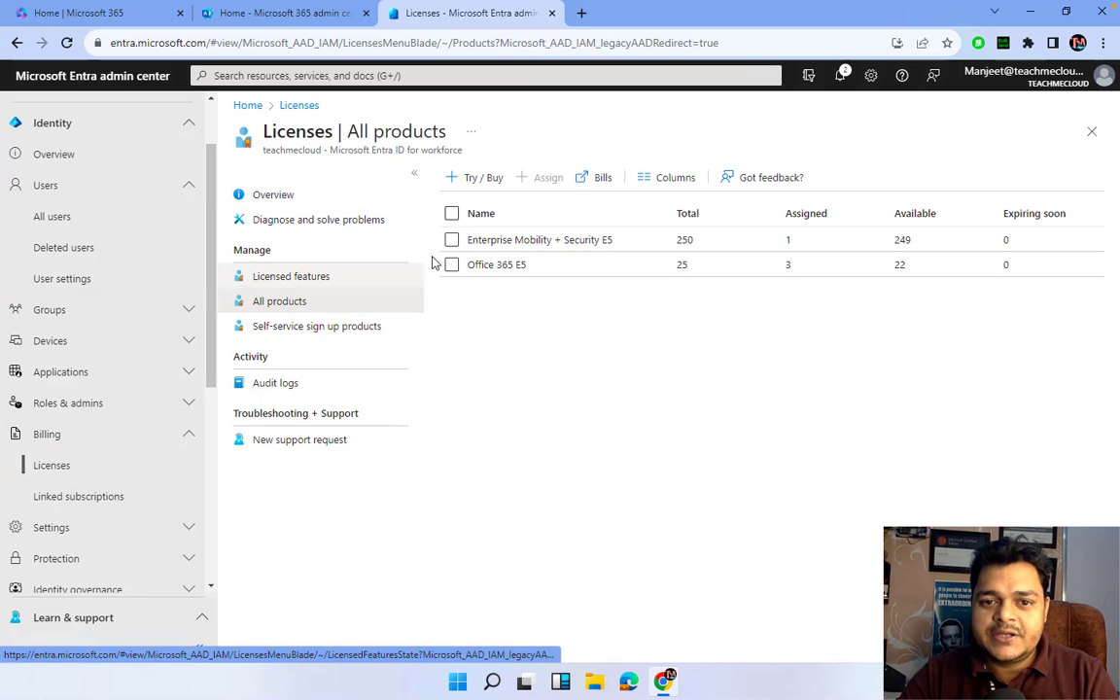
# Step: Try to activate the Microsoft Entra ID P2 free trial, then close the failed-activation panel
pyautogui.click(478, 181)
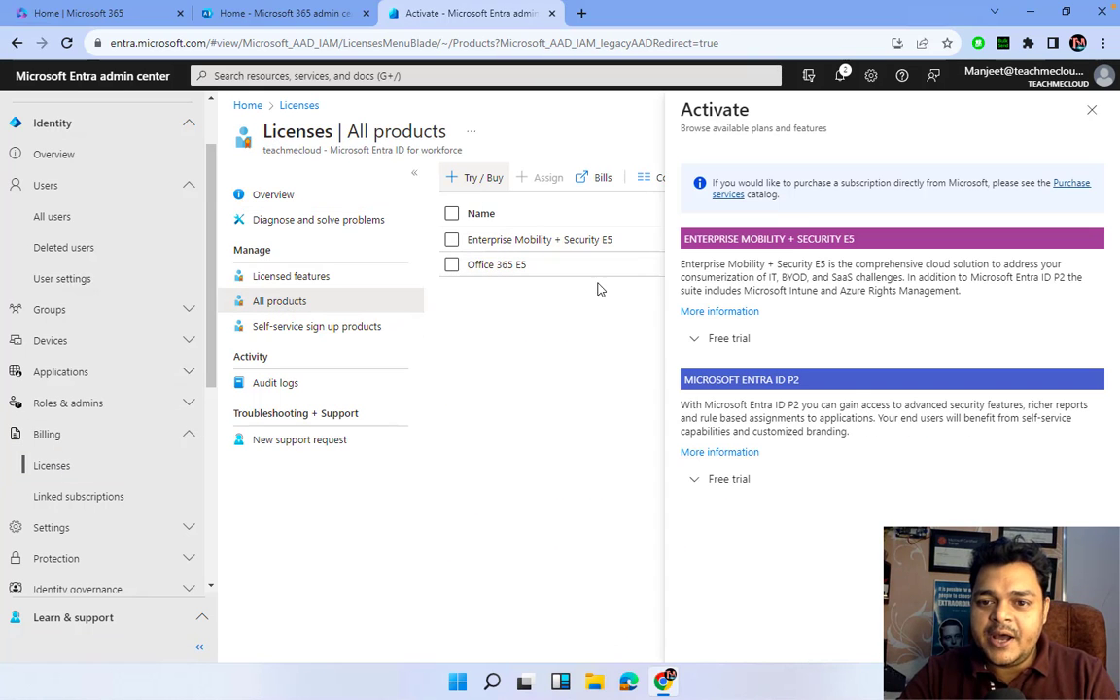
pyautogui.click(726, 479)
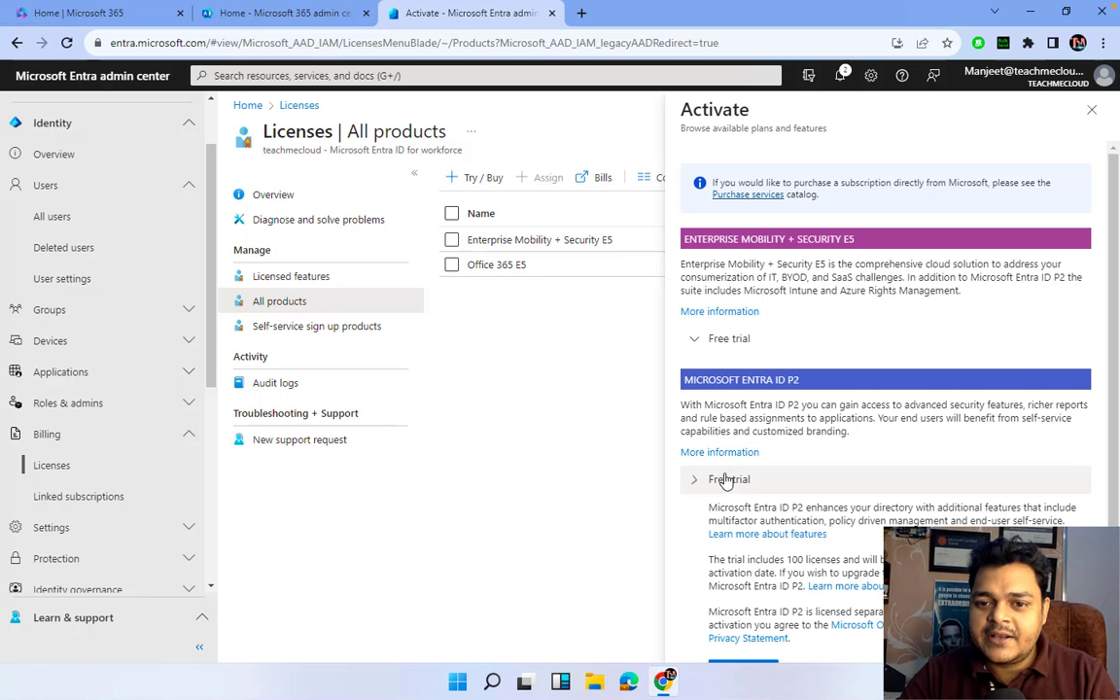
pyautogui.scroll(-1, 757, 492)
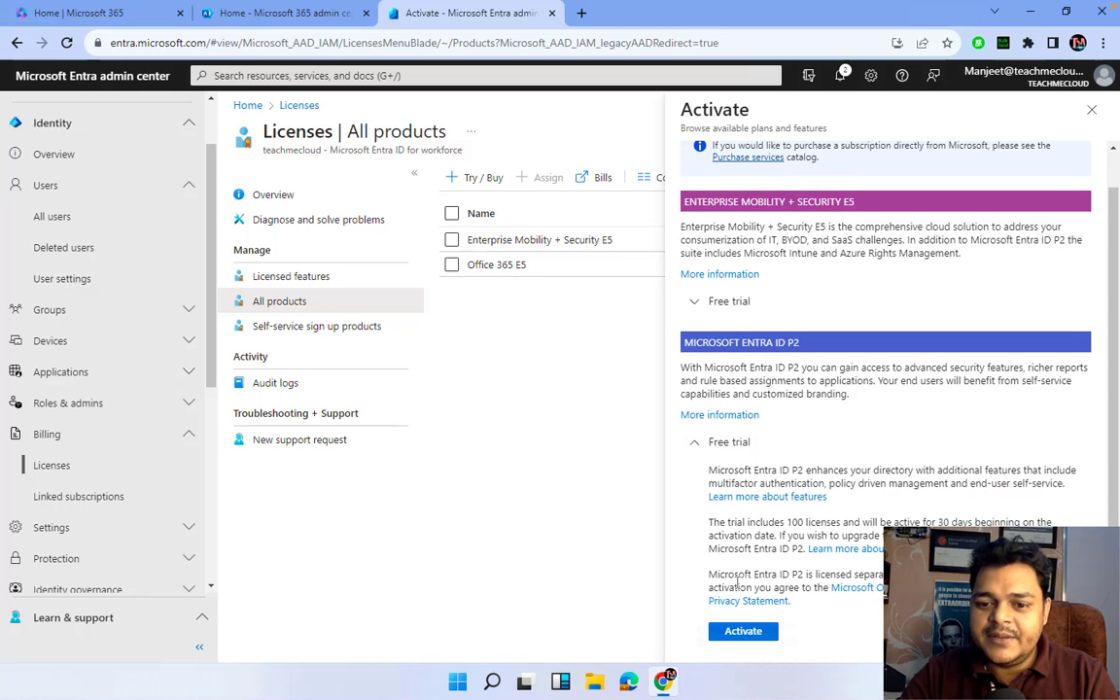
pyautogui.click(744, 632)
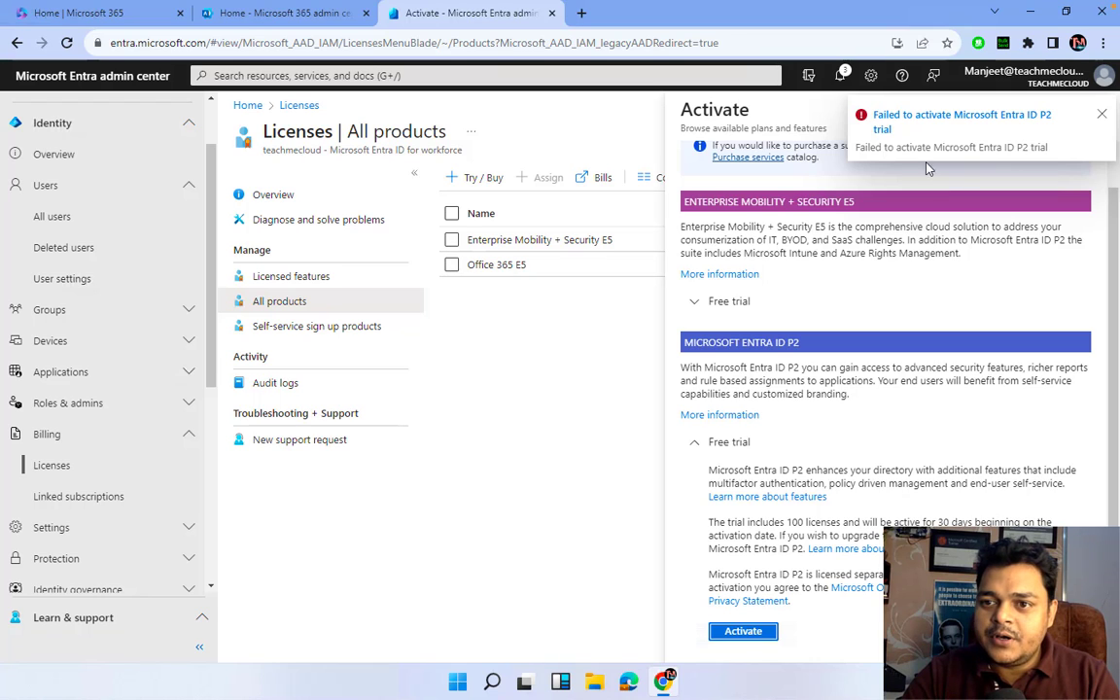
pyautogui.click(1103, 115)
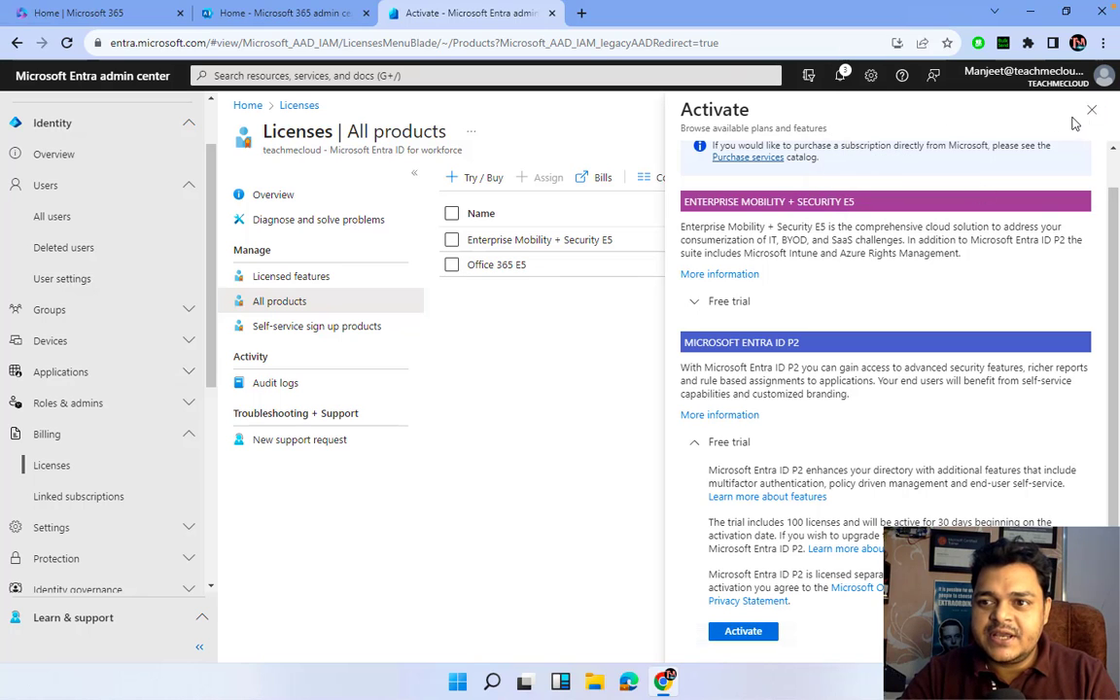
pyautogui.click(1091, 112)
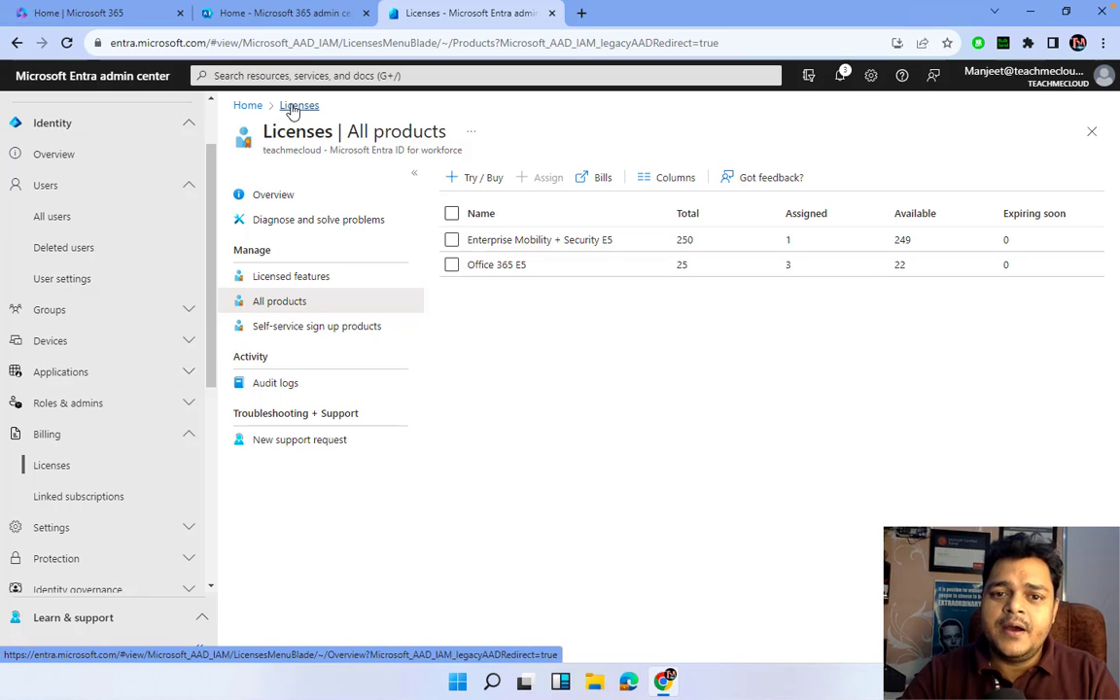
# Step: Start creating a new internal user from the All users page
pyautogui.click(249, 106)
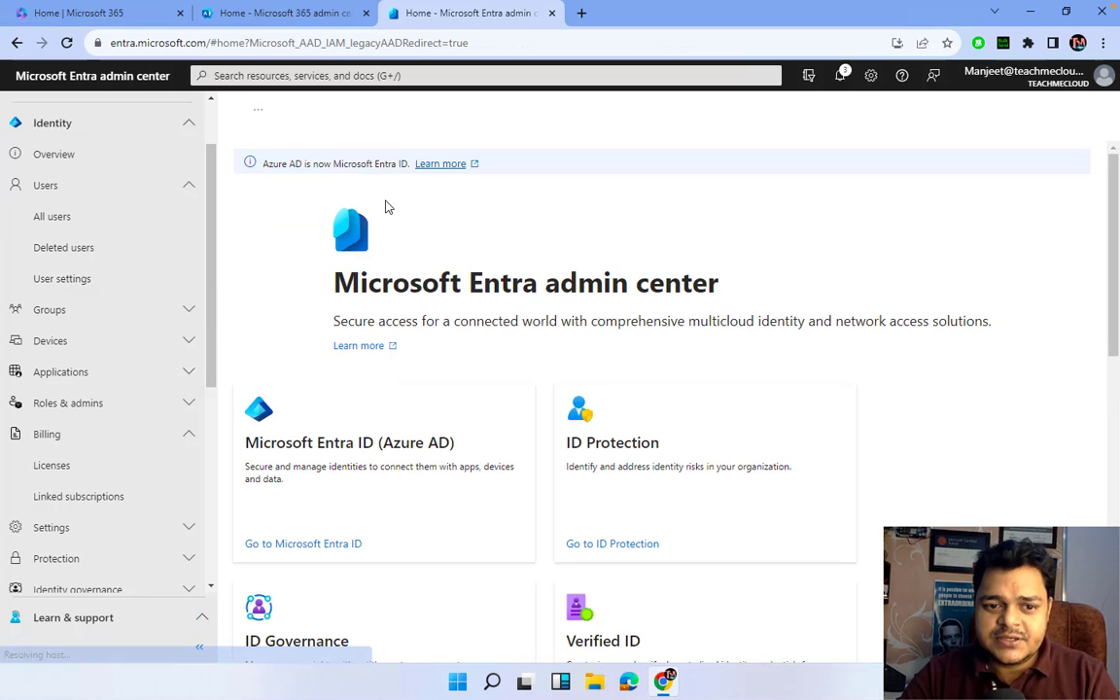
pyautogui.click(64, 218)
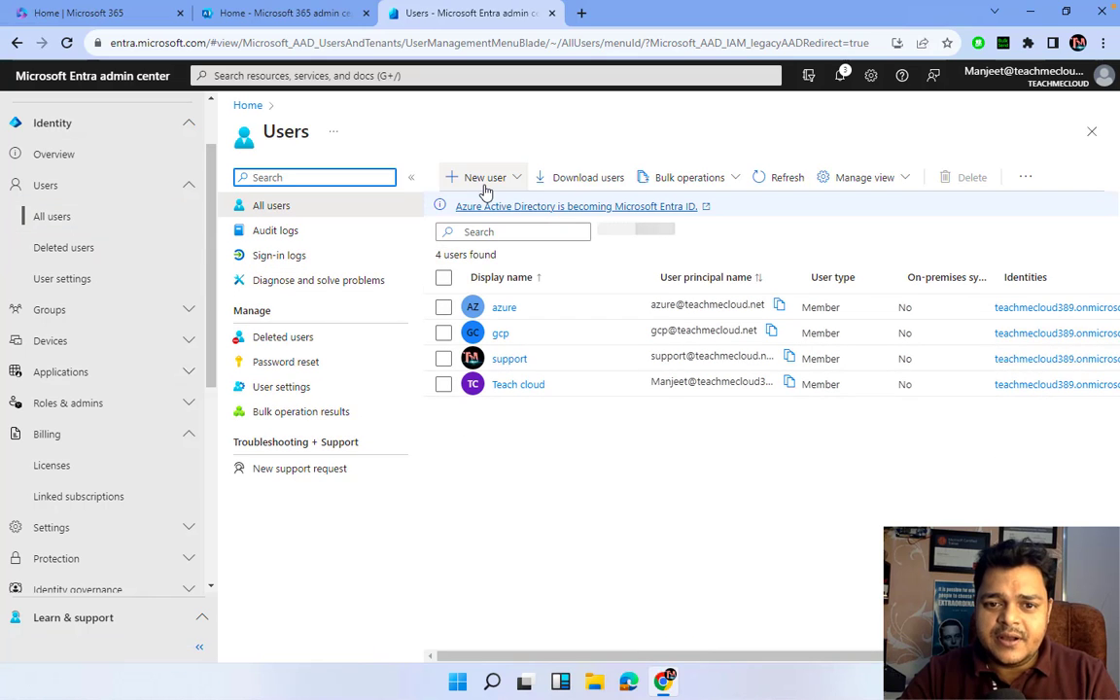
pyautogui.click(489, 181)
pyautogui.click(494, 217)
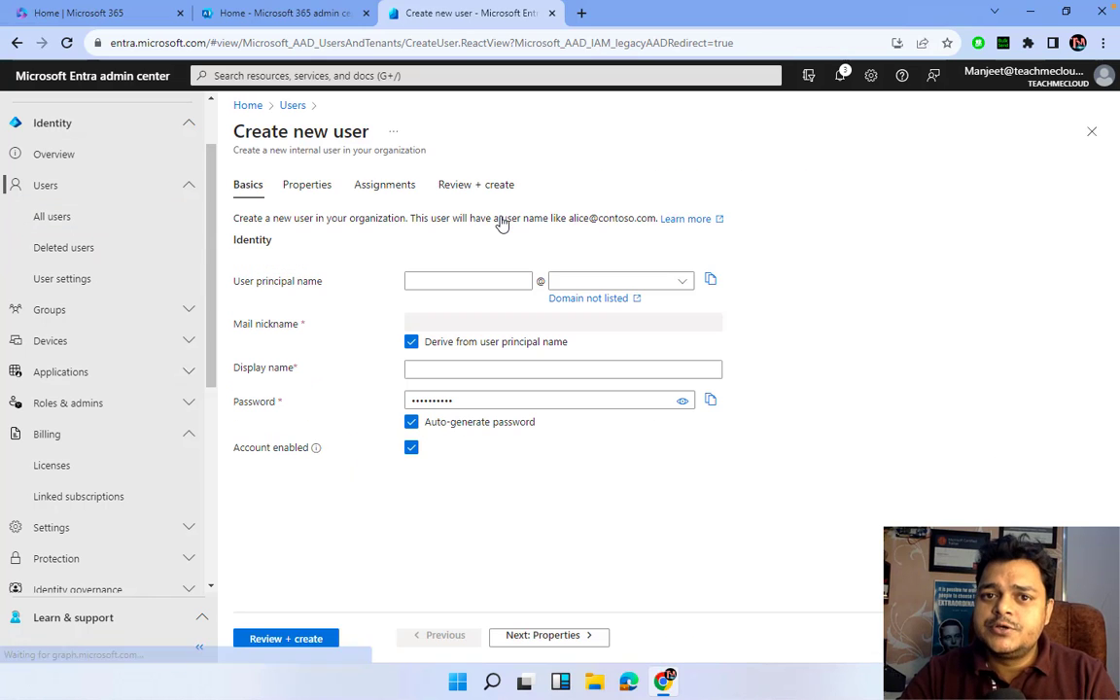
# Step: Enter principal name and display name telnet with a manually set password, then review
pyautogui.click(500, 281)
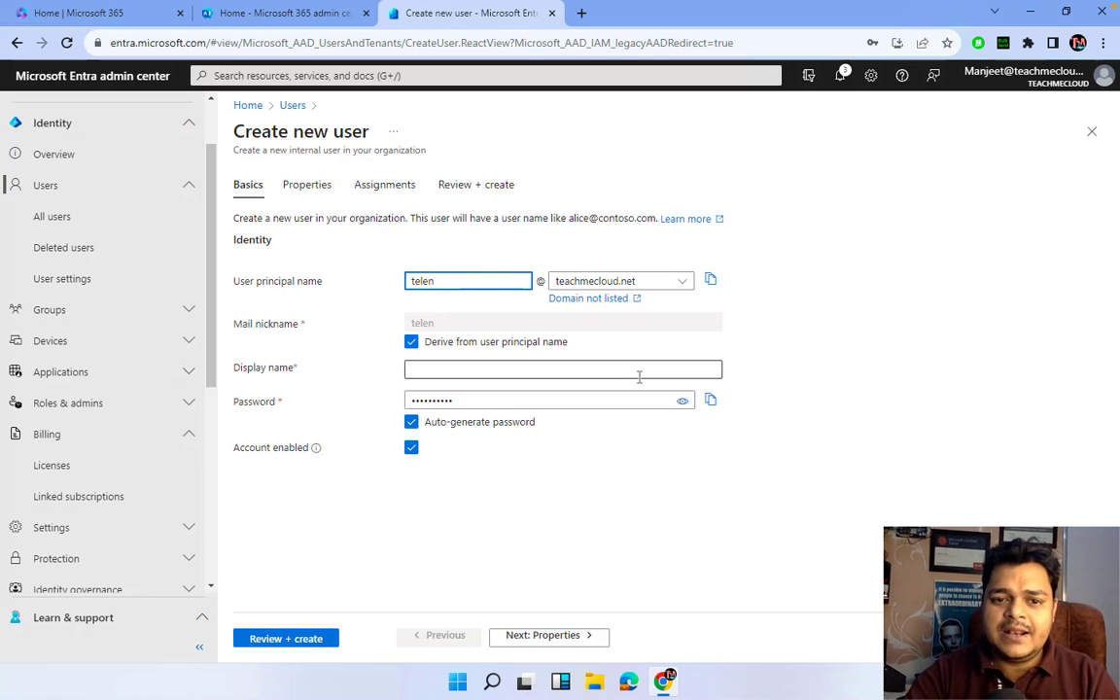
pyautogui.press('BackSpace')
pyautogui.press('BackSpace')
pyautogui.write('net')
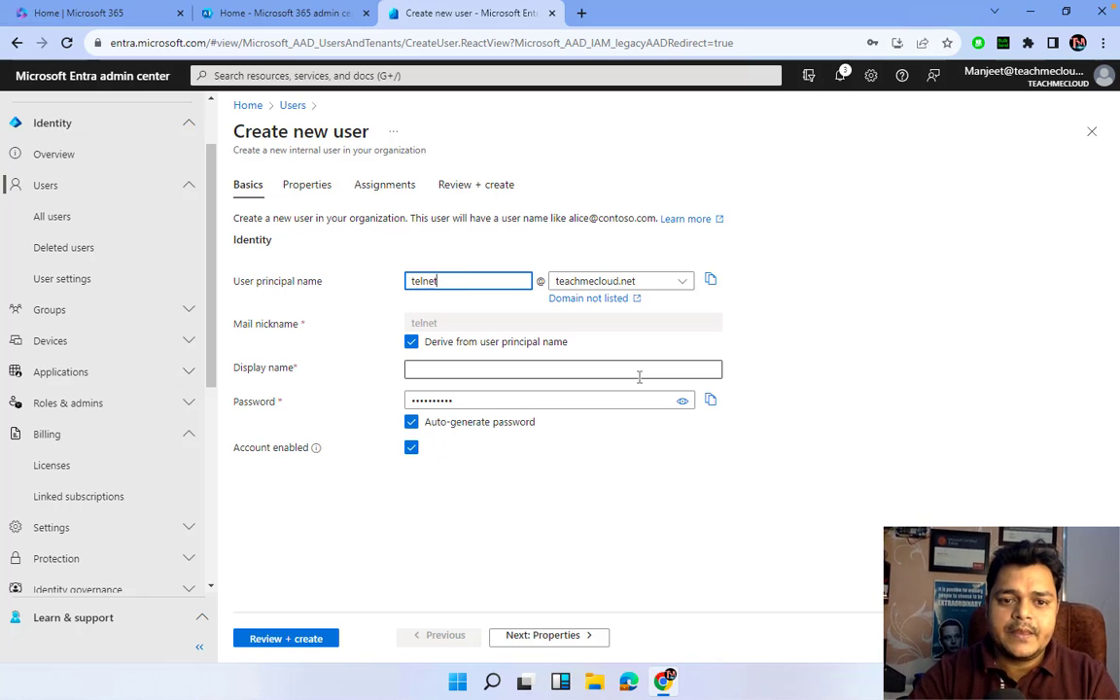
pyautogui.click(467, 373)
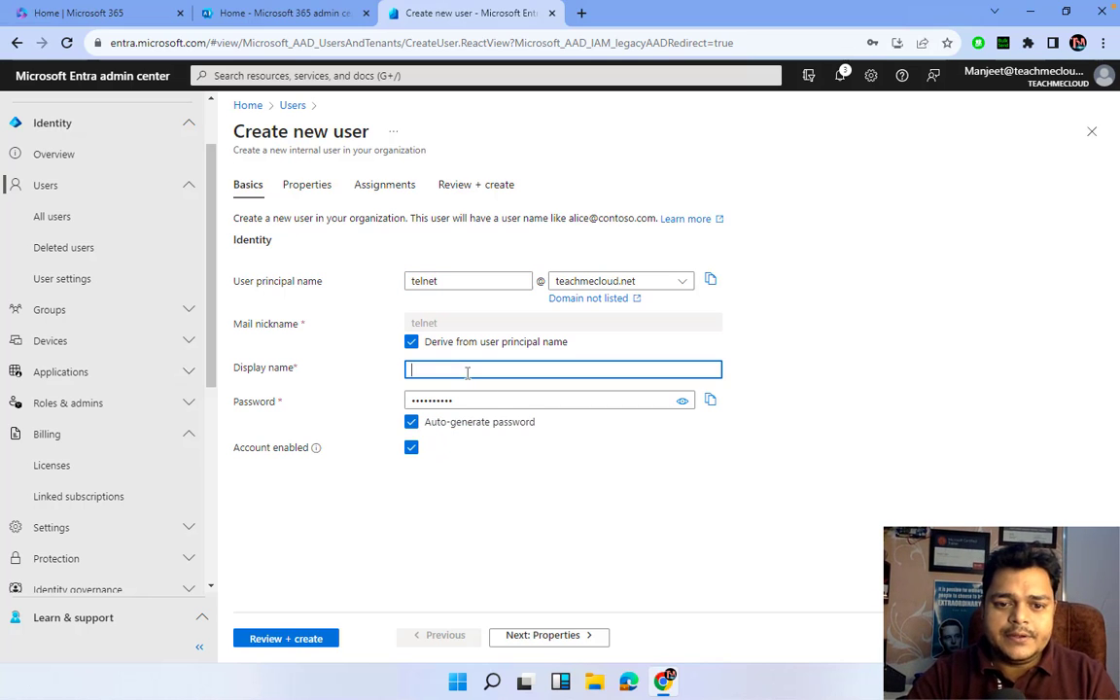
pyautogui.write('telnet')
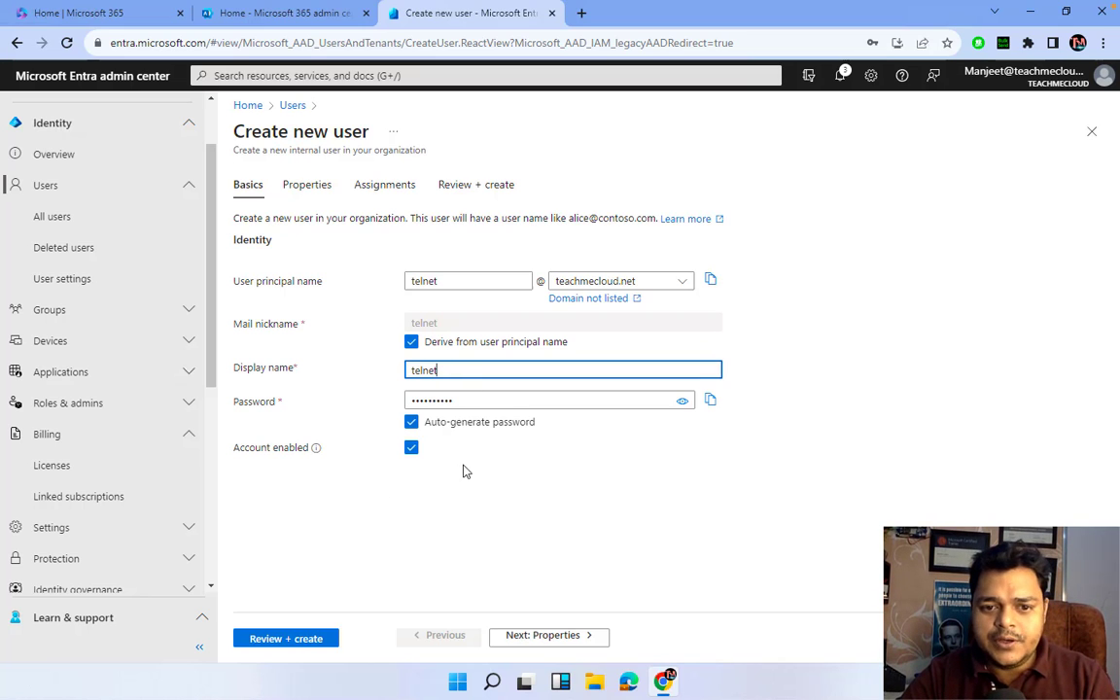
pyautogui.click(422, 424)
pyautogui.click(606, 397)
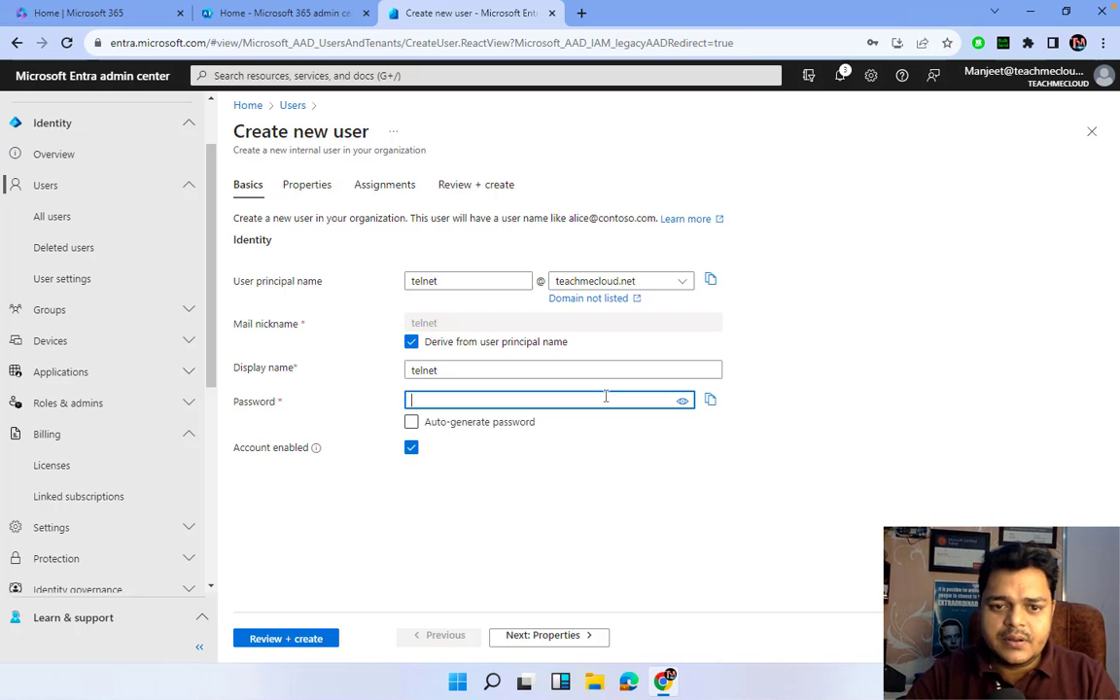
pyautogui.write('•••••••••')
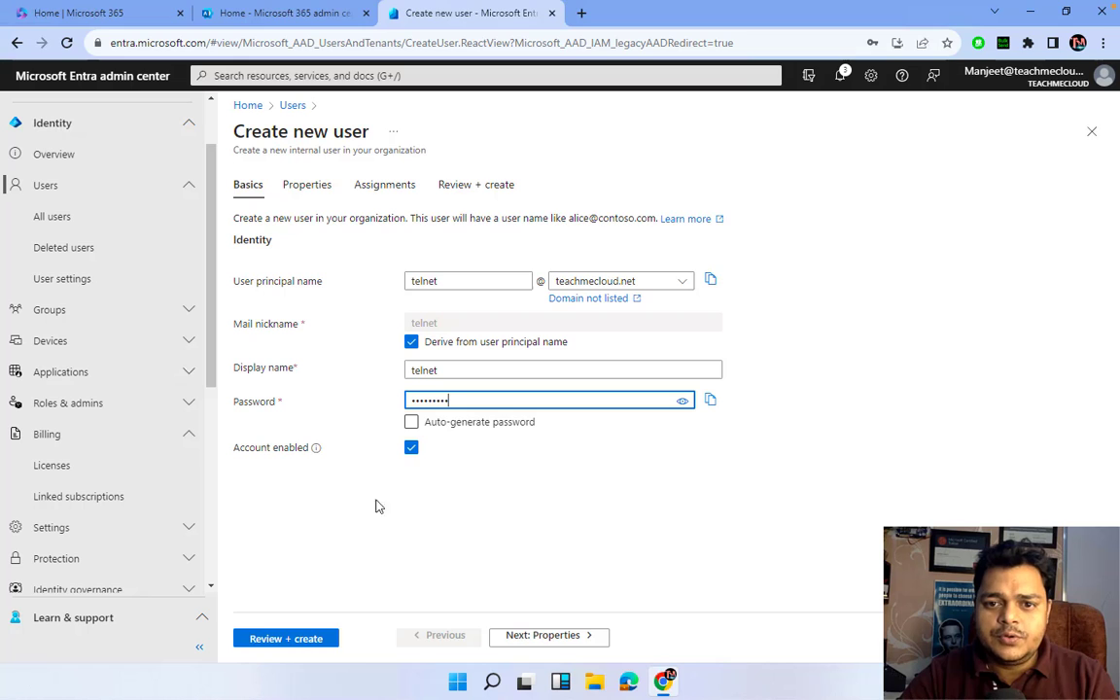
pyautogui.click(293, 640)
# Step: Create telnet, refresh until it is listed, view its profile, then return to All users
pyautogui.click(275, 644)
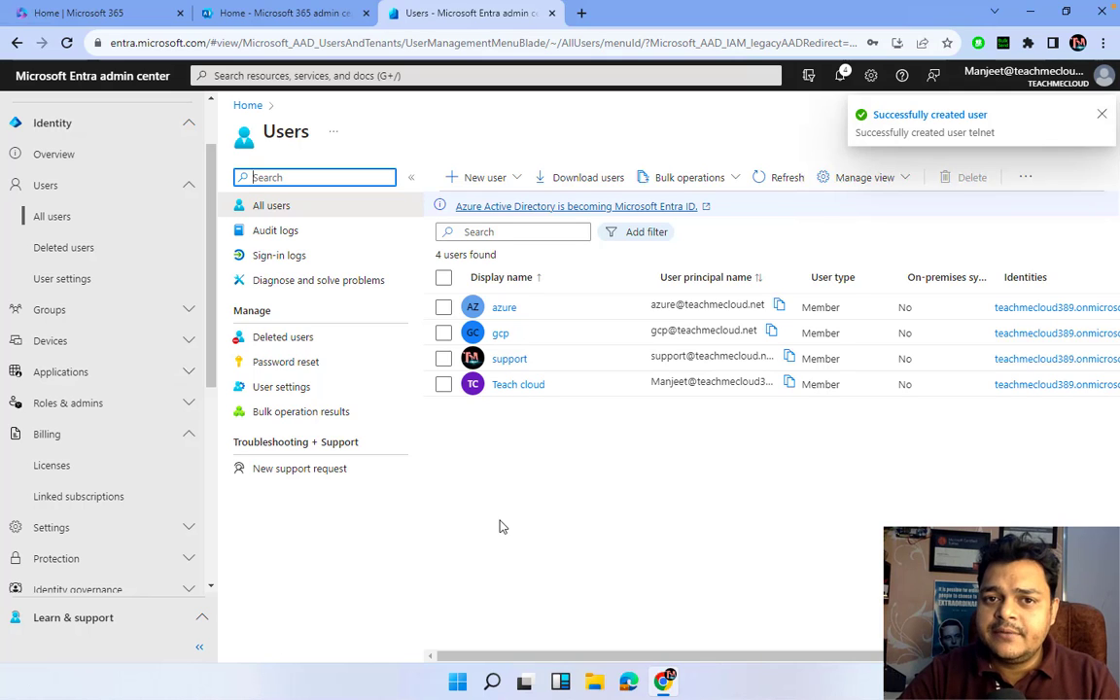
pyautogui.click(787, 174)
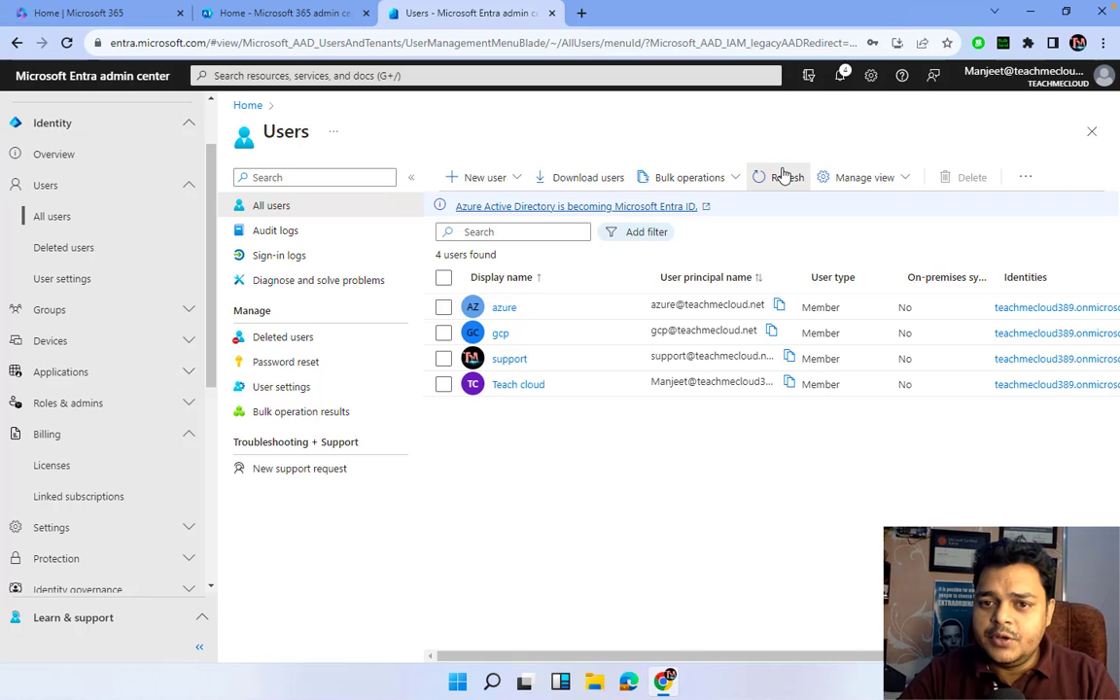
pyautogui.click(784, 175)
pyautogui.click(784, 175)
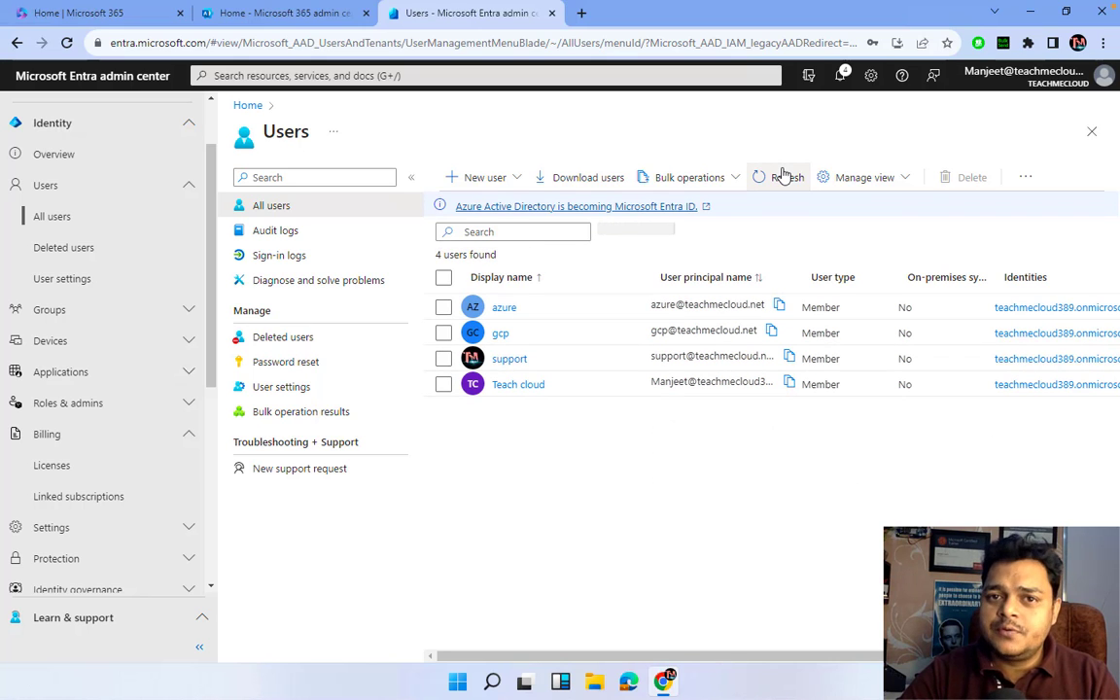
pyautogui.click(784, 175)
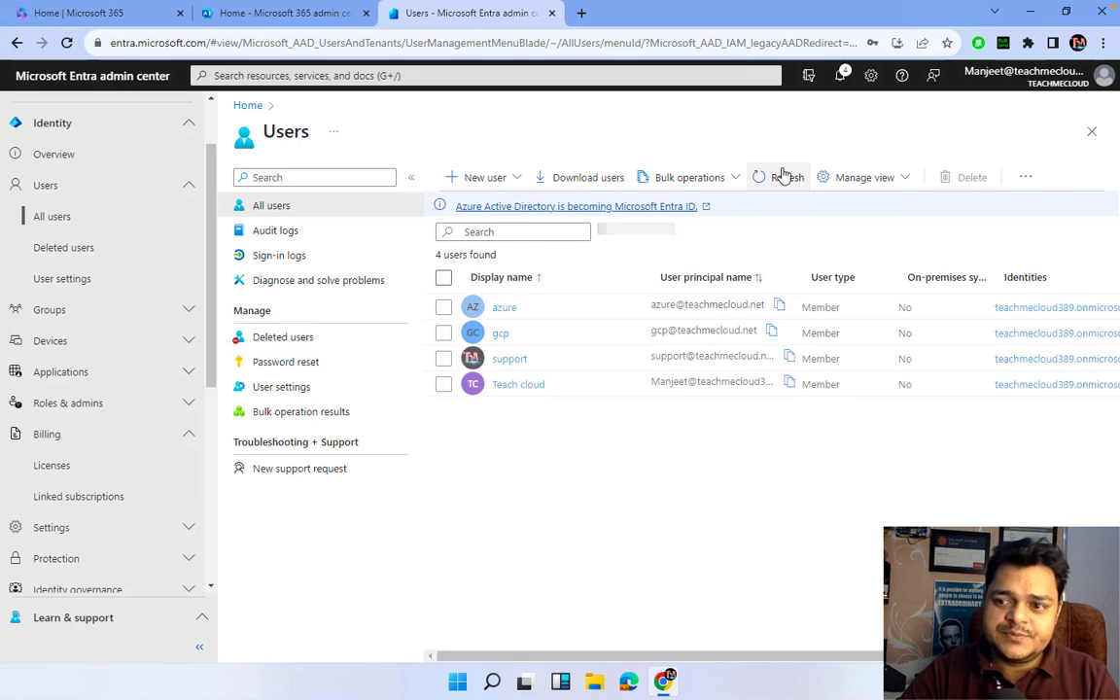
pyautogui.click(784, 175)
pyautogui.click(784, 175)
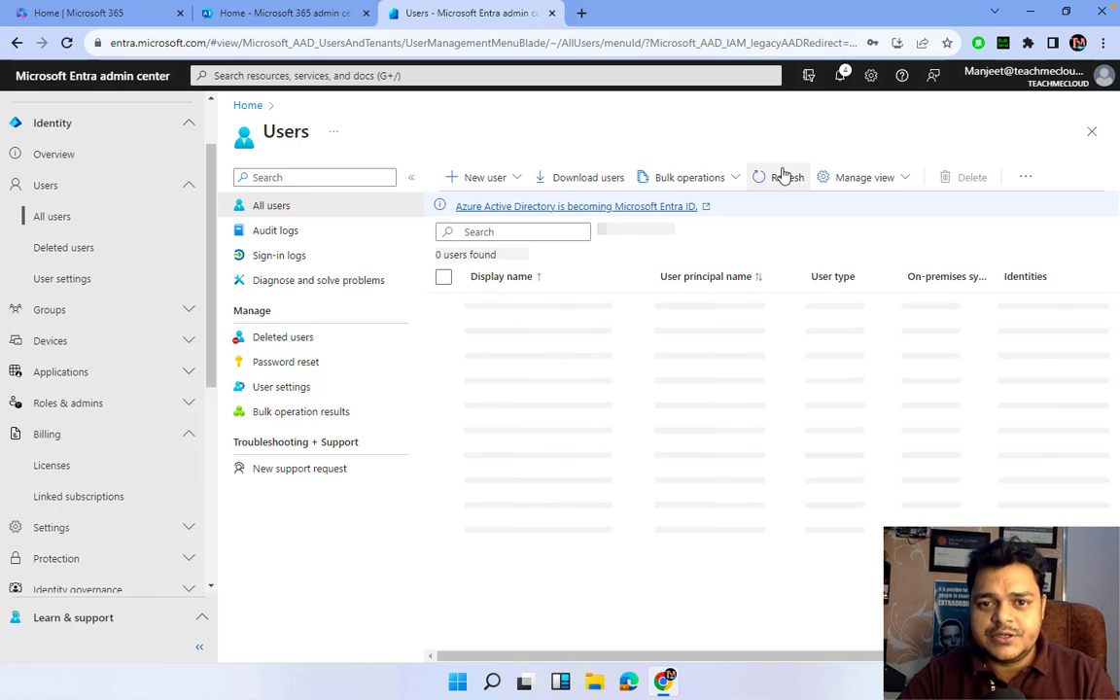
pyautogui.click(505, 414)
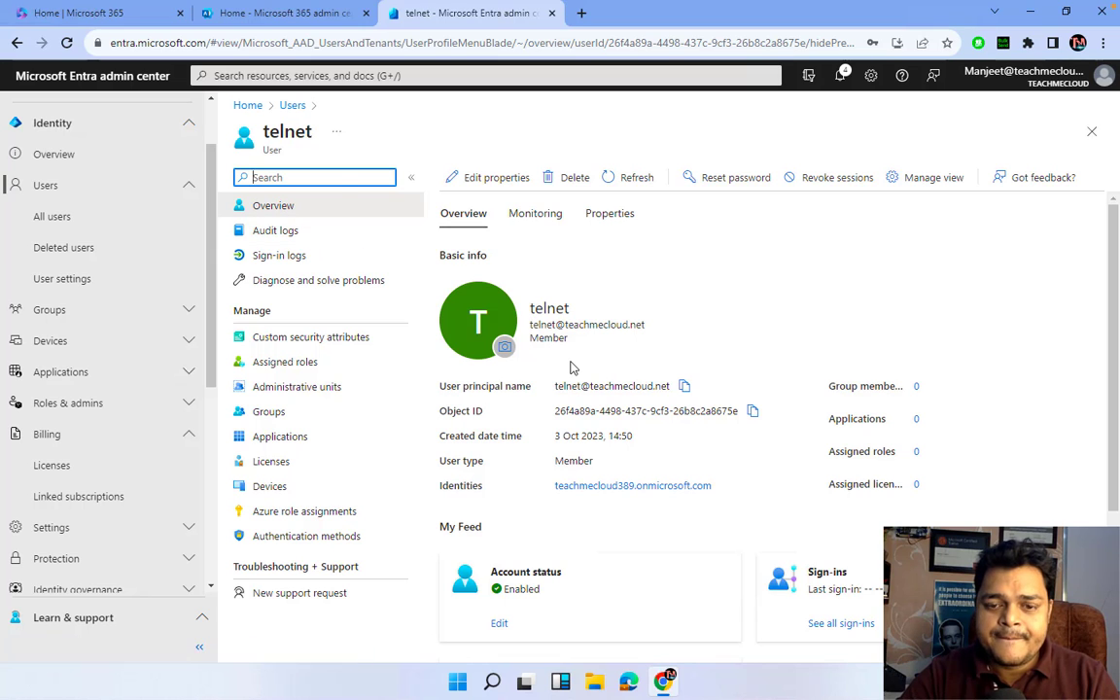
pyautogui.click(293, 106)
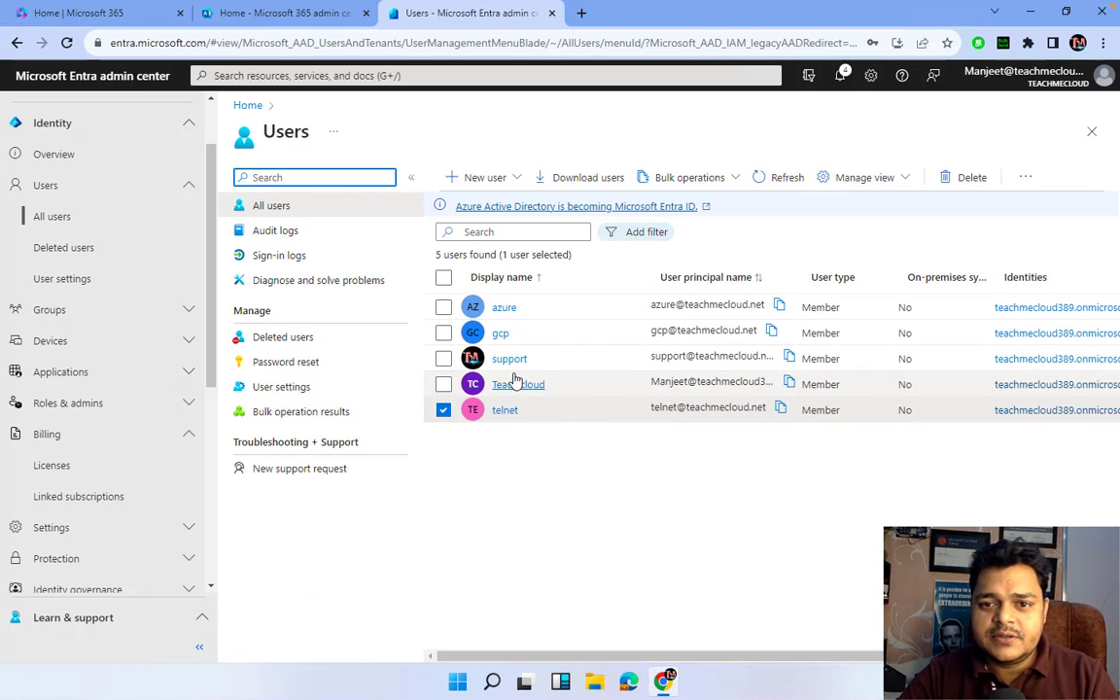
# Step: In per-user MFA settings, signed in as the admin account, enable multi-factor authentication for telnet
pyautogui.click(1027, 179)
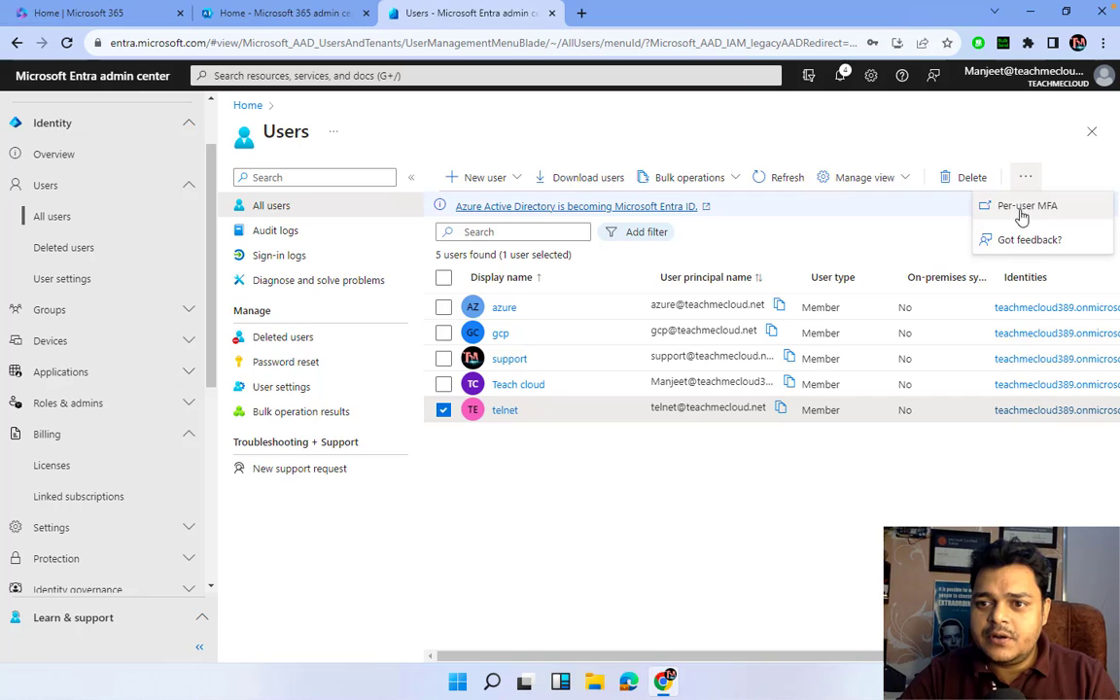
pyautogui.click(1012, 210)
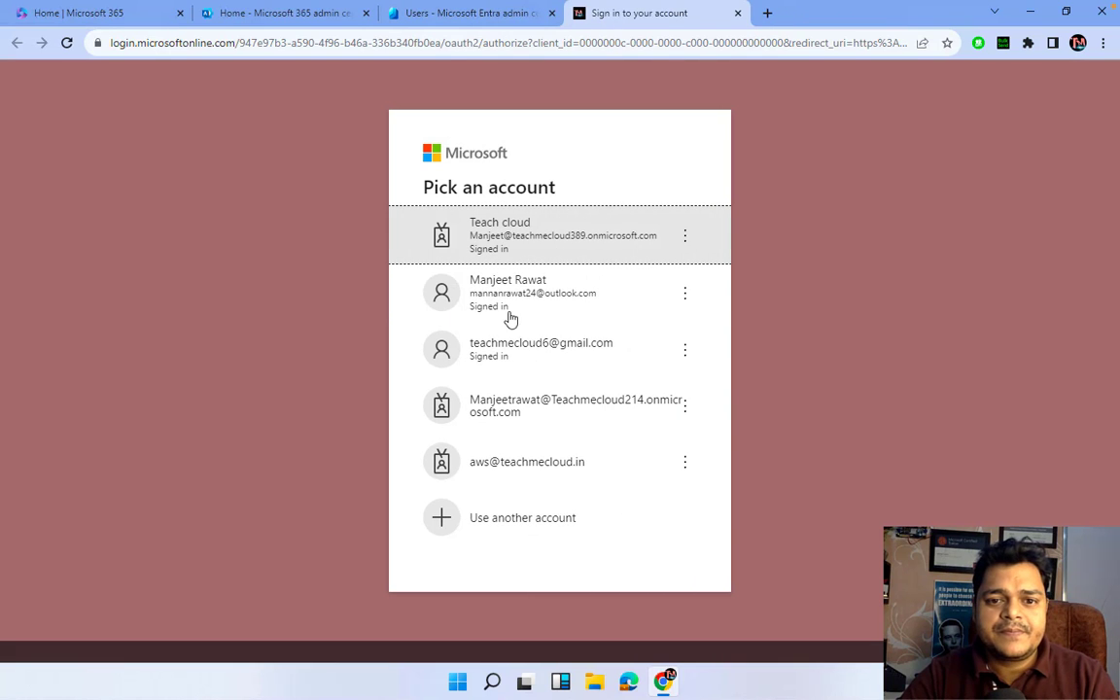
pyautogui.click(549, 256)
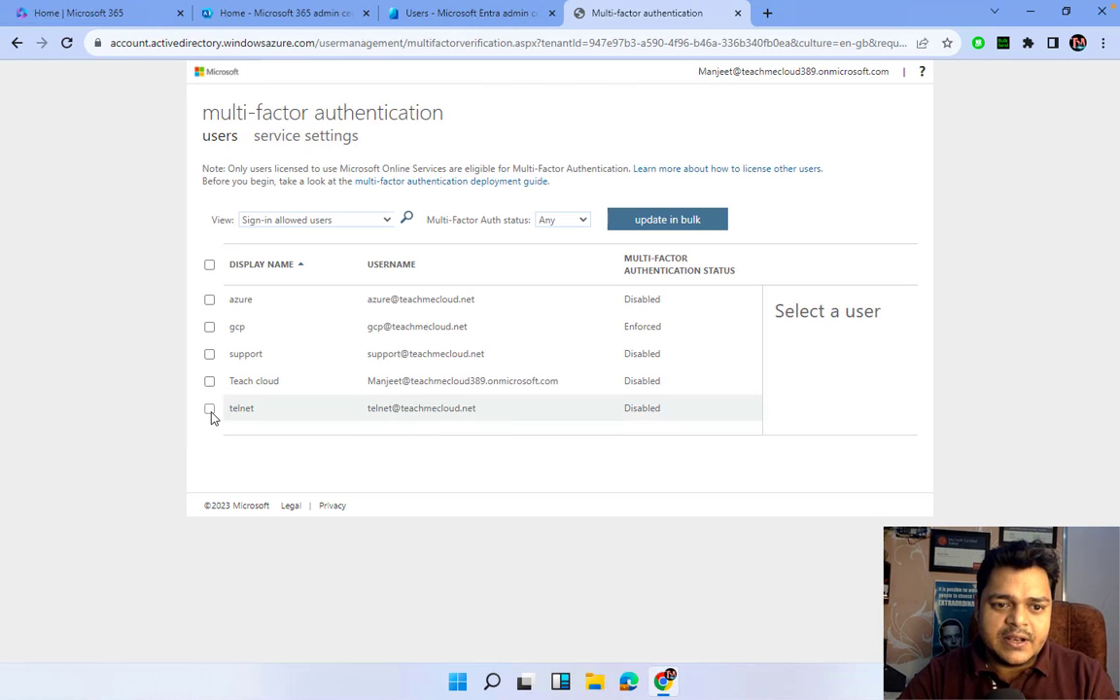
pyautogui.click(210, 409)
pyautogui.click(787, 398)
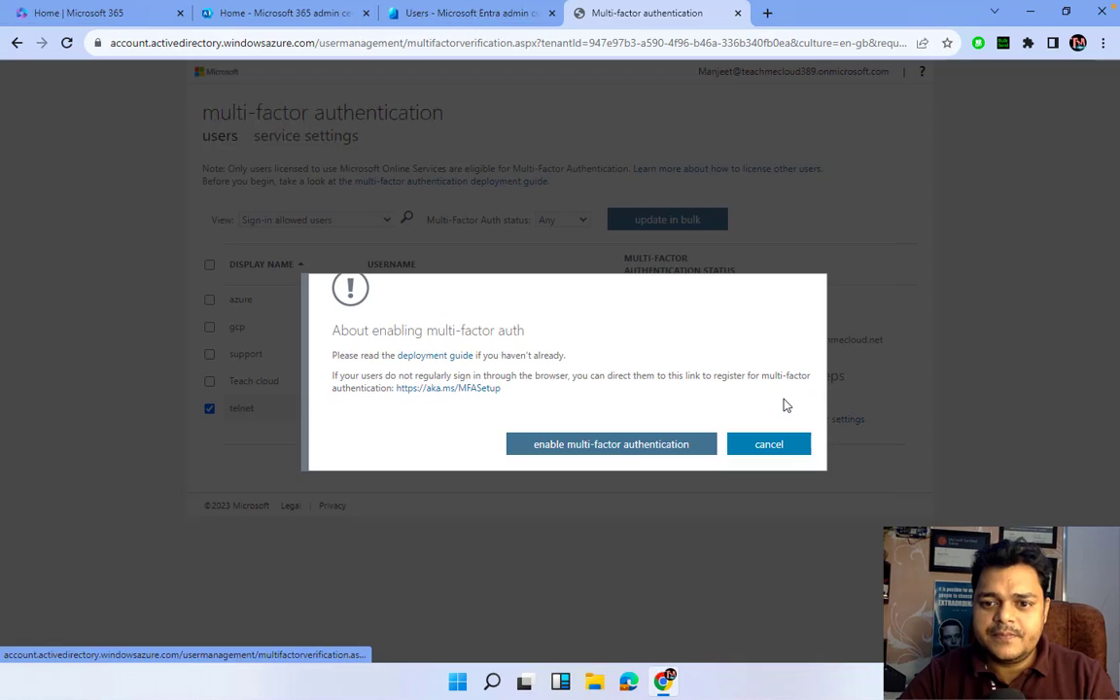
pyautogui.click(616, 445)
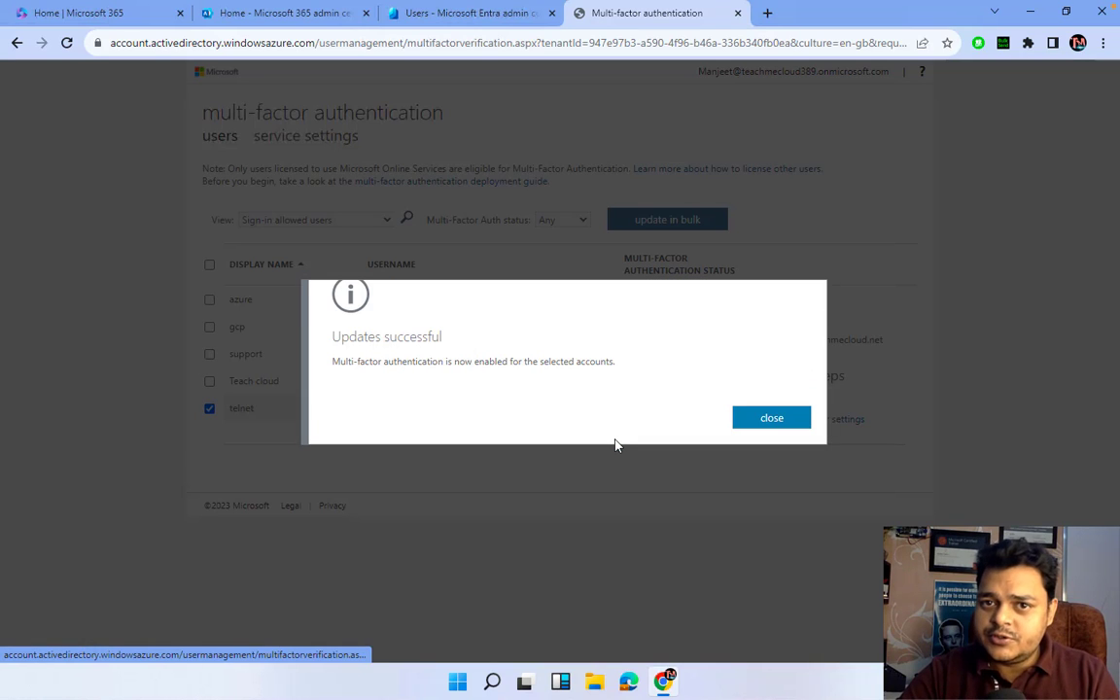
pyautogui.click(778, 421)
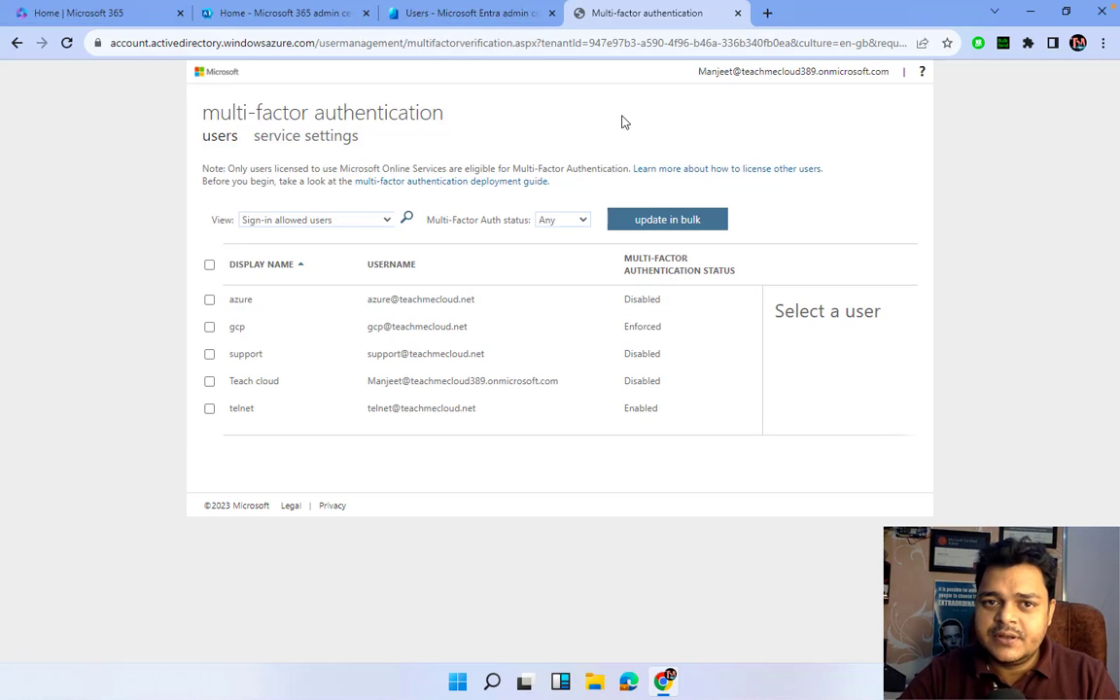
pyautogui.click(766, 14)
# Step: Open office.com in a new incognito window and start signing in
pyautogui.click(1103, 43)
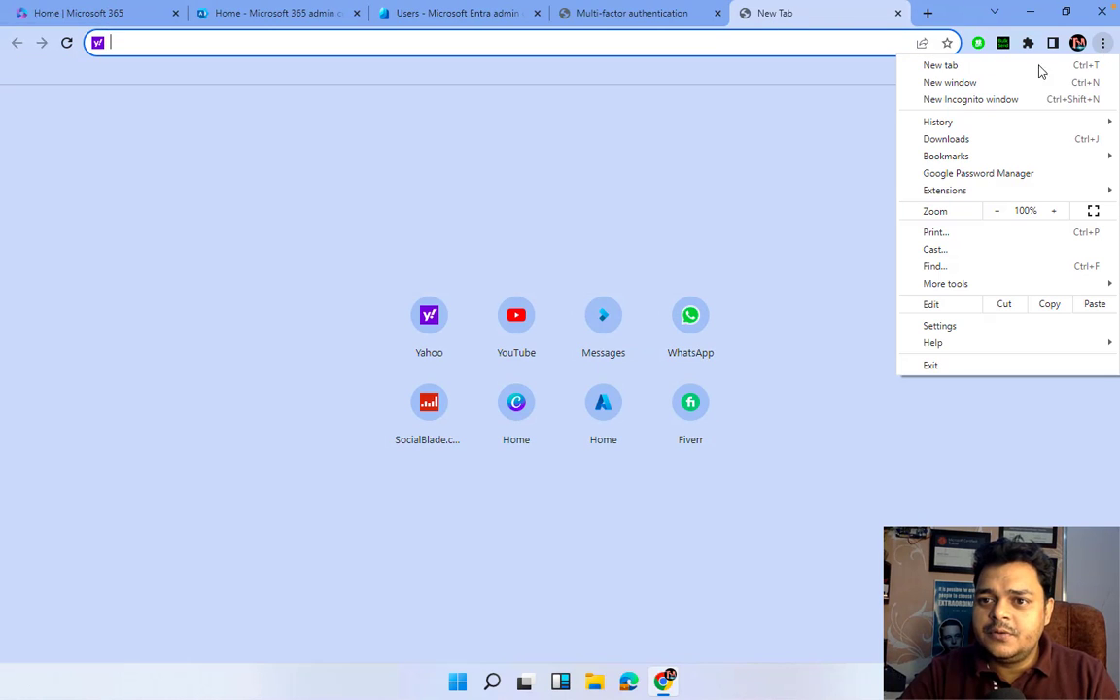
pyautogui.click(972, 101)
pyautogui.write('o')
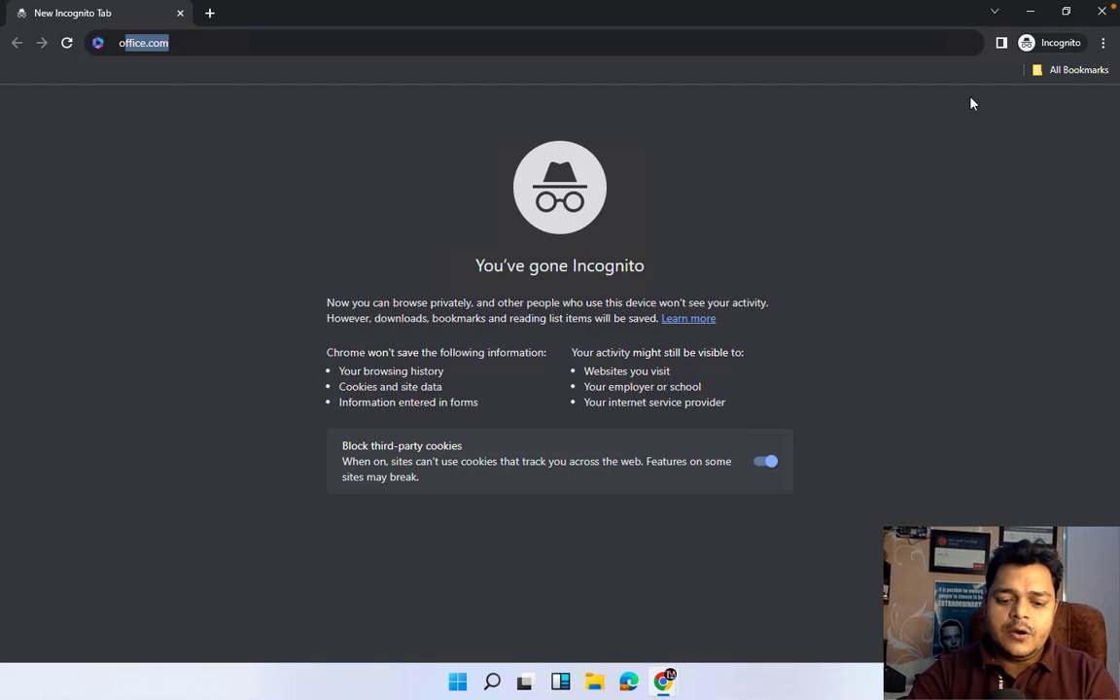
pyautogui.write('ffice.com')
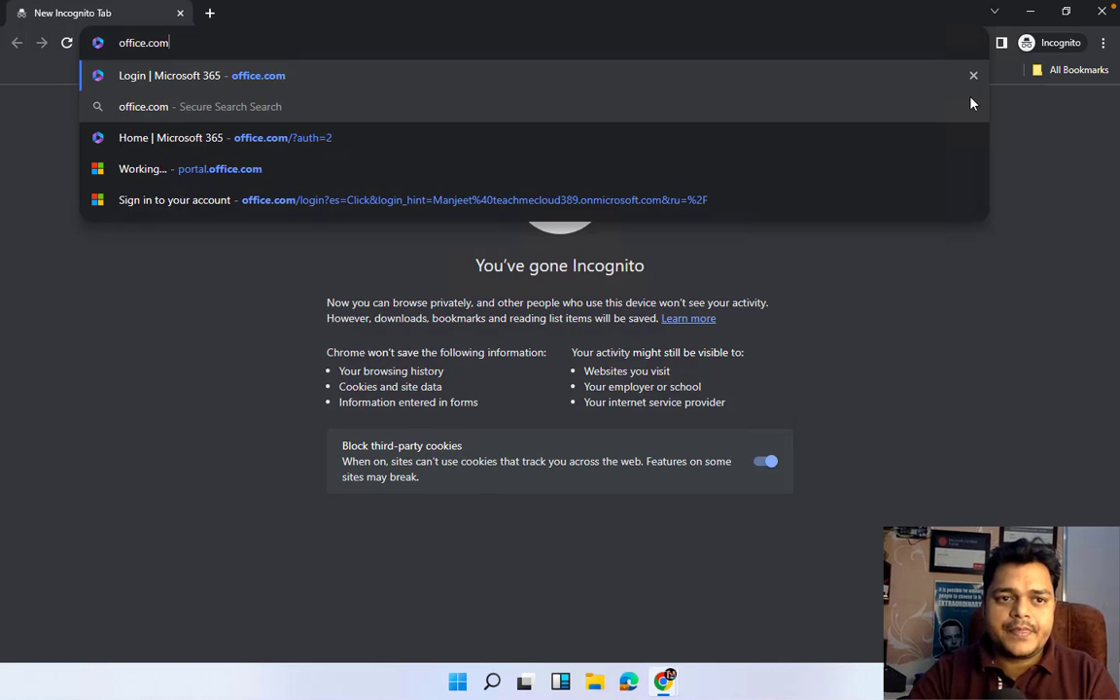
pyautogui.press('Return')
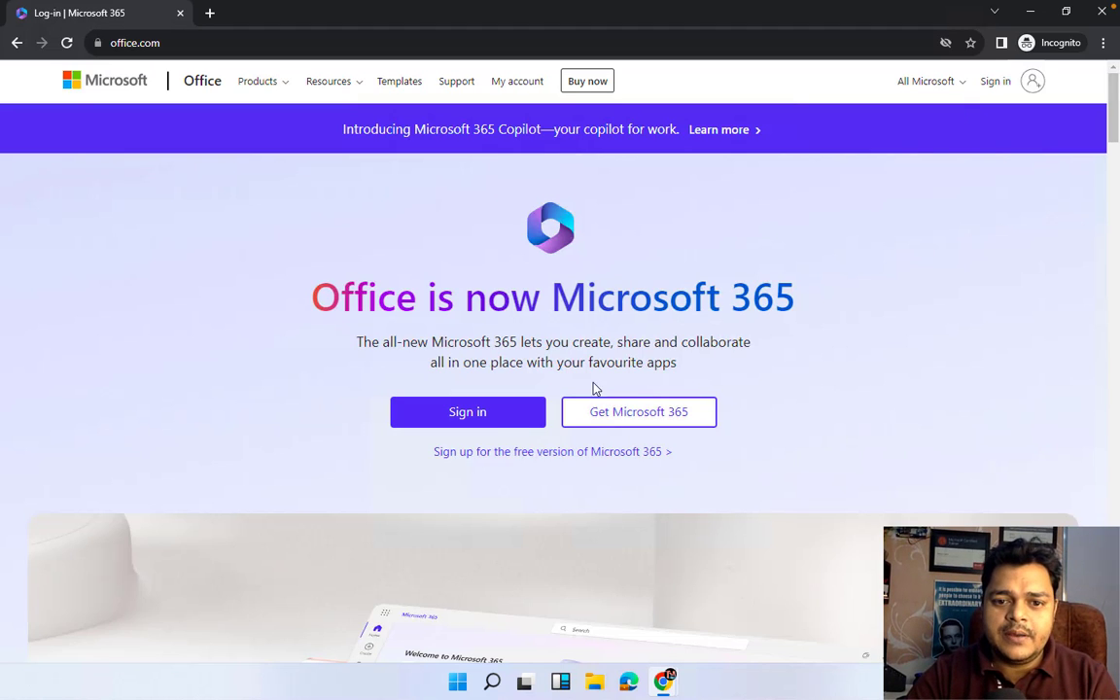
pyautogui.click(490, 424)
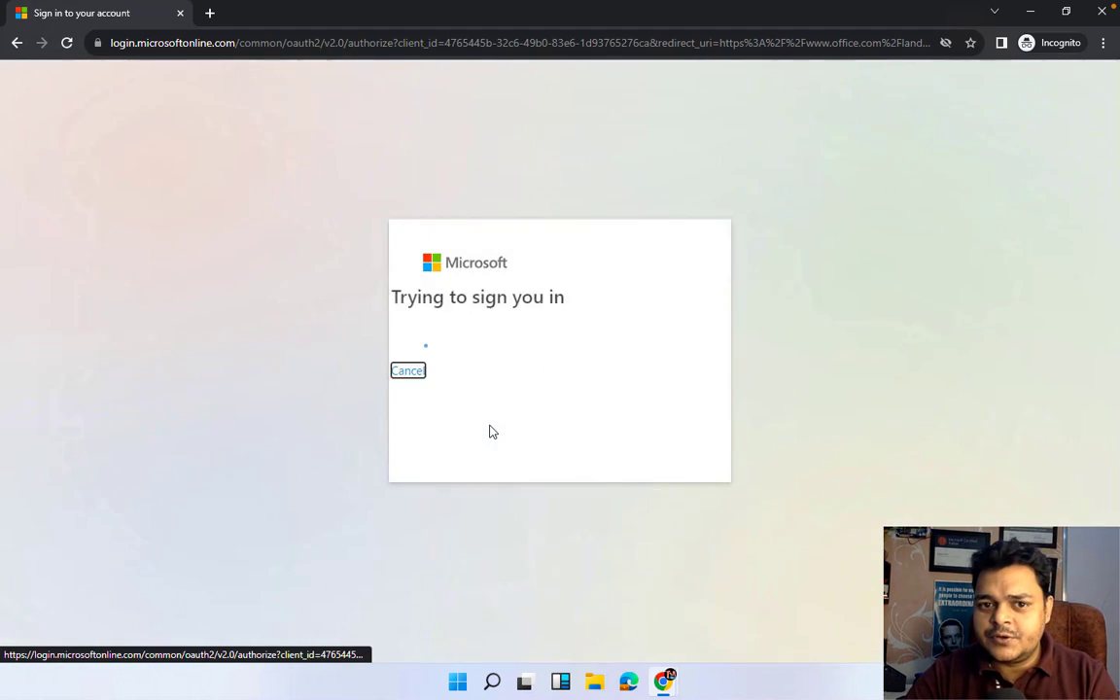
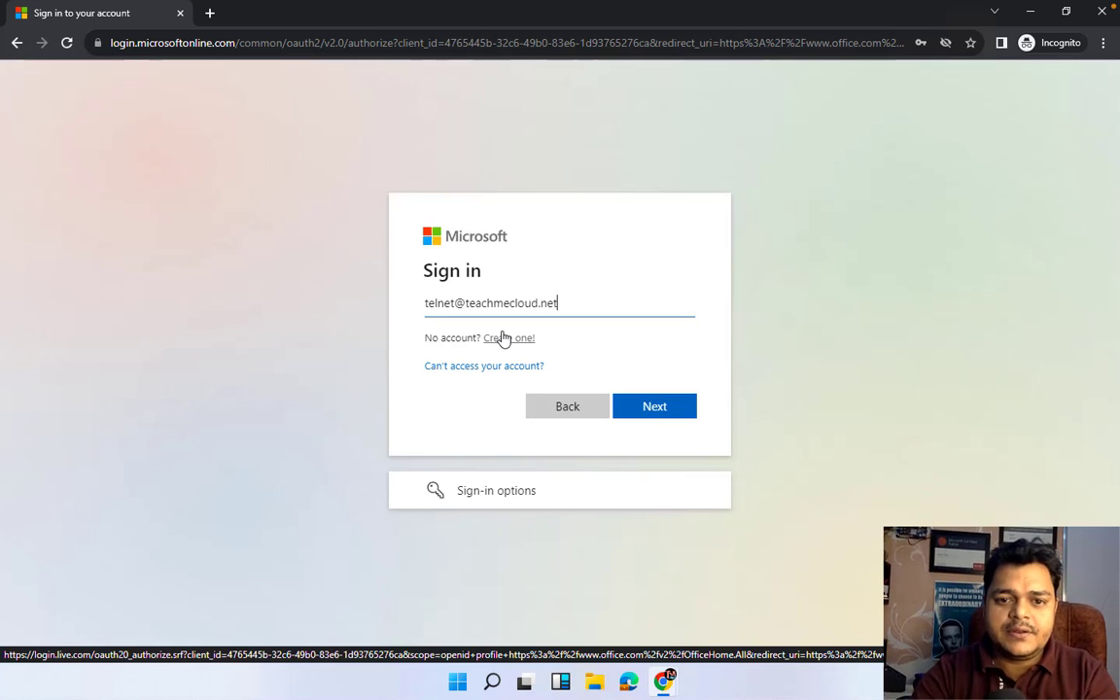
# Step: Enter the telnet account's e-mail and password to reach the Action Required prompt
pyautogui.press('Return')
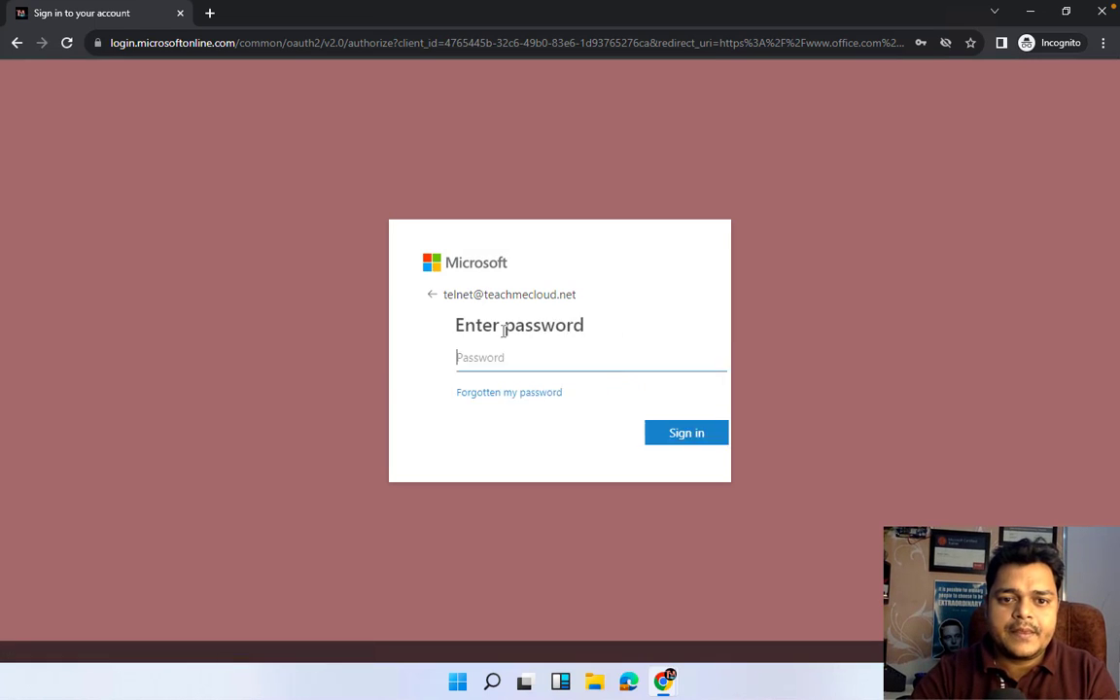
pyautogui.write('•••••••••')
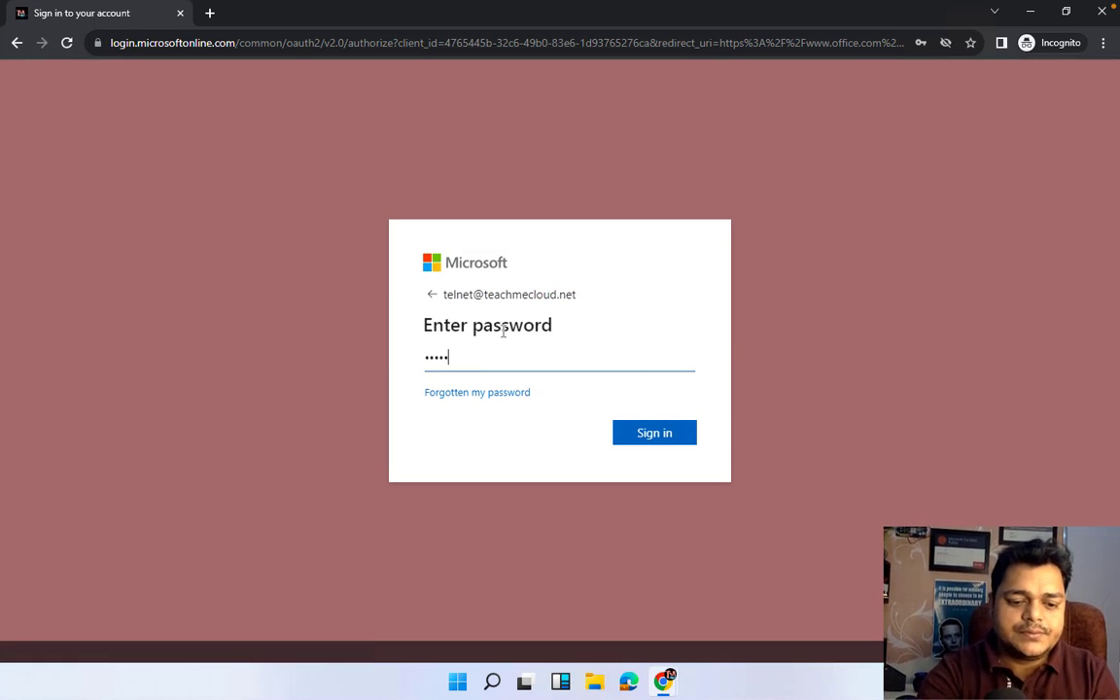
pyautogui.press('Return')
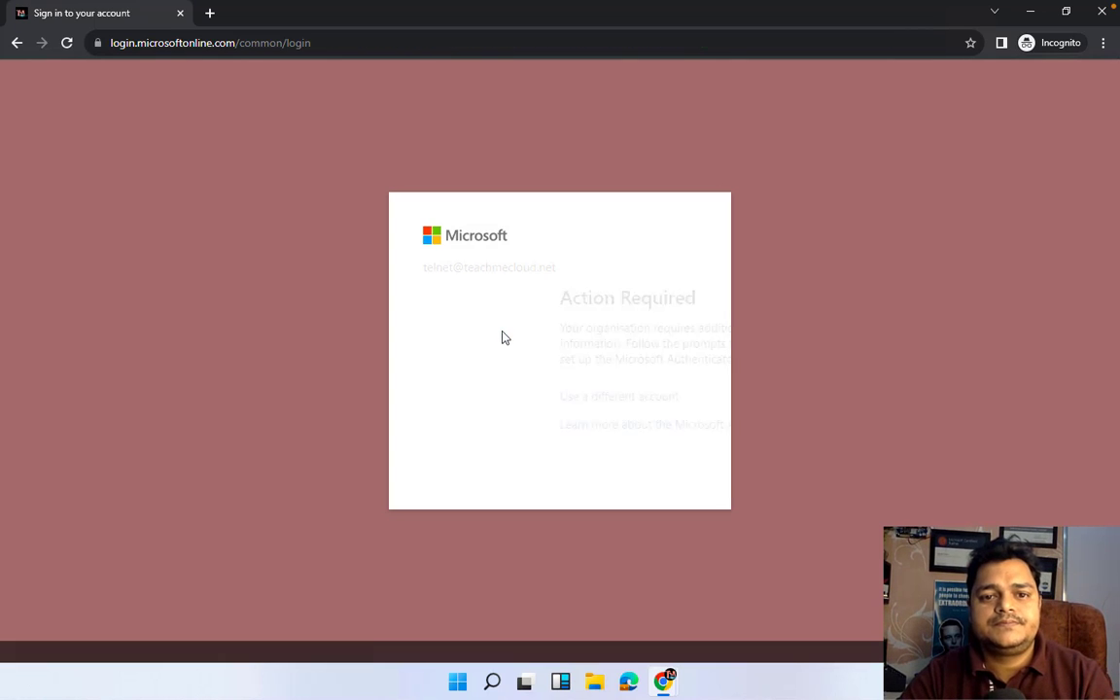
# Step: Choose a different authenticator app and scan its QR code for the telnet account
pyautogui.click(652, 463)
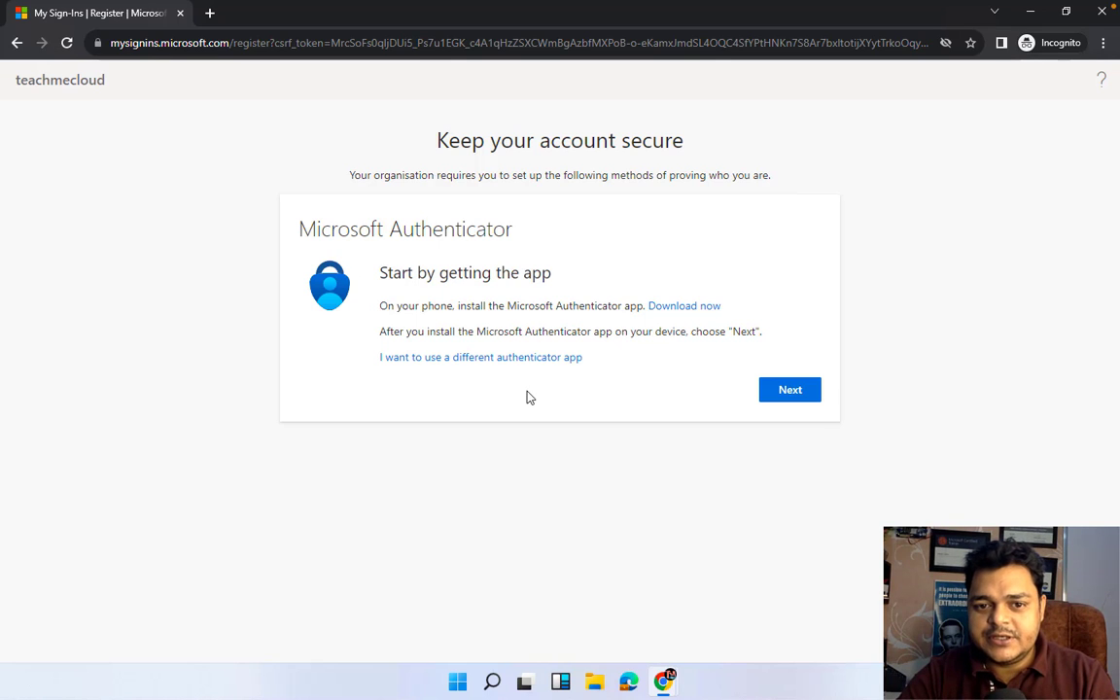
pyautogui.click(473, 360)
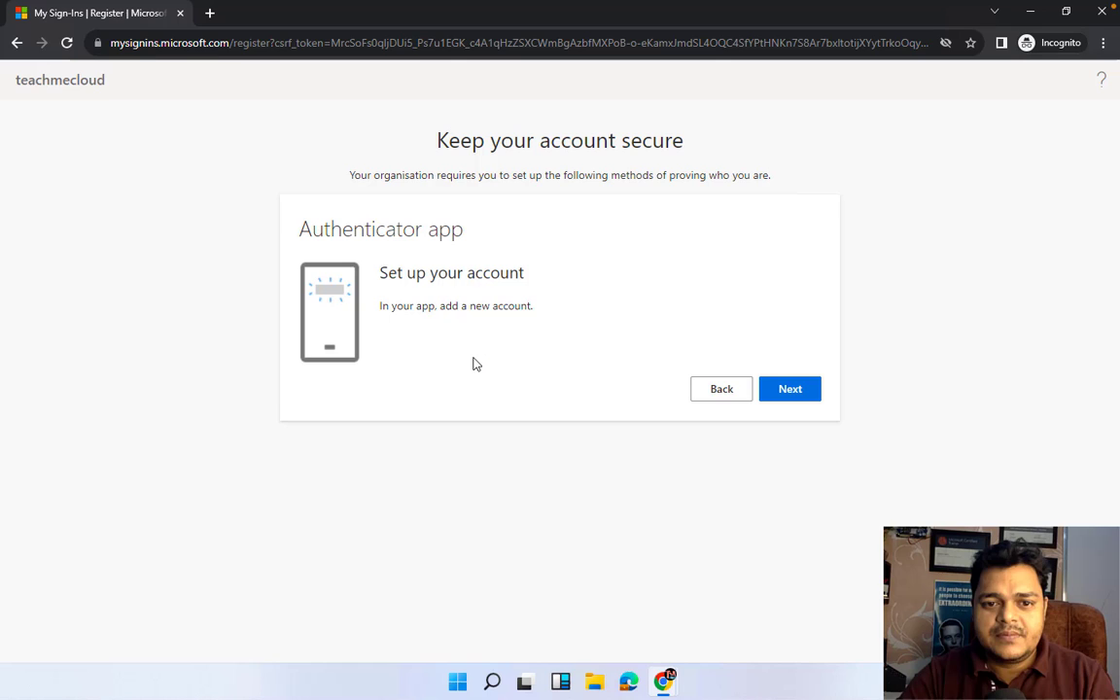
pyautogui.click(781, 394)
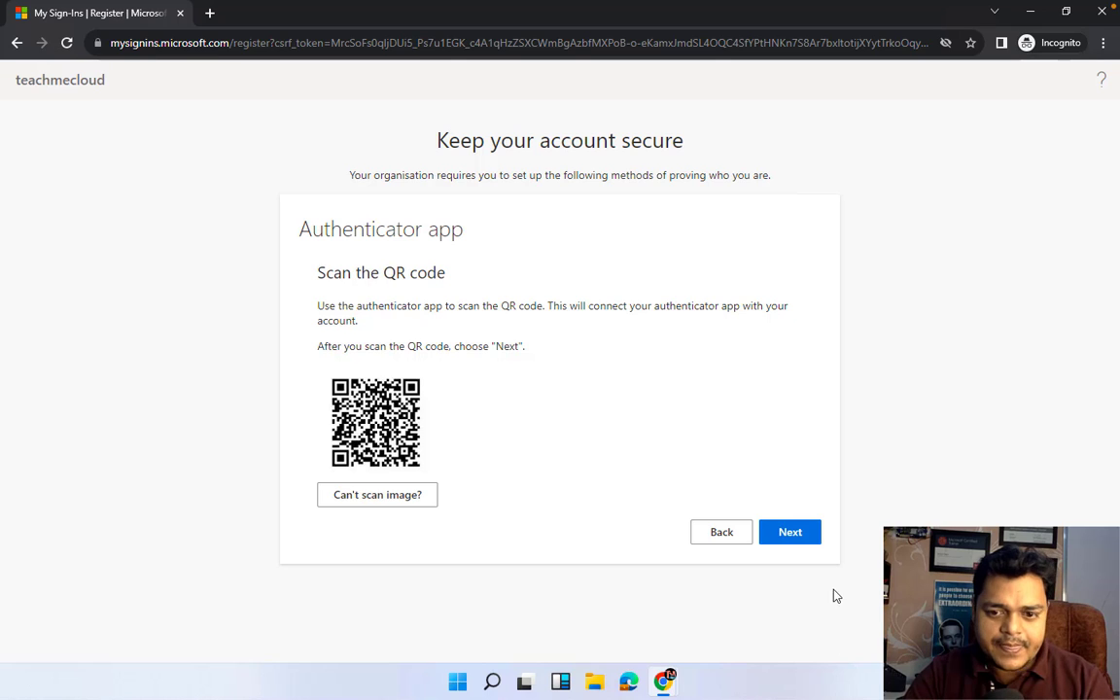
pyautogui.click(790, 533)
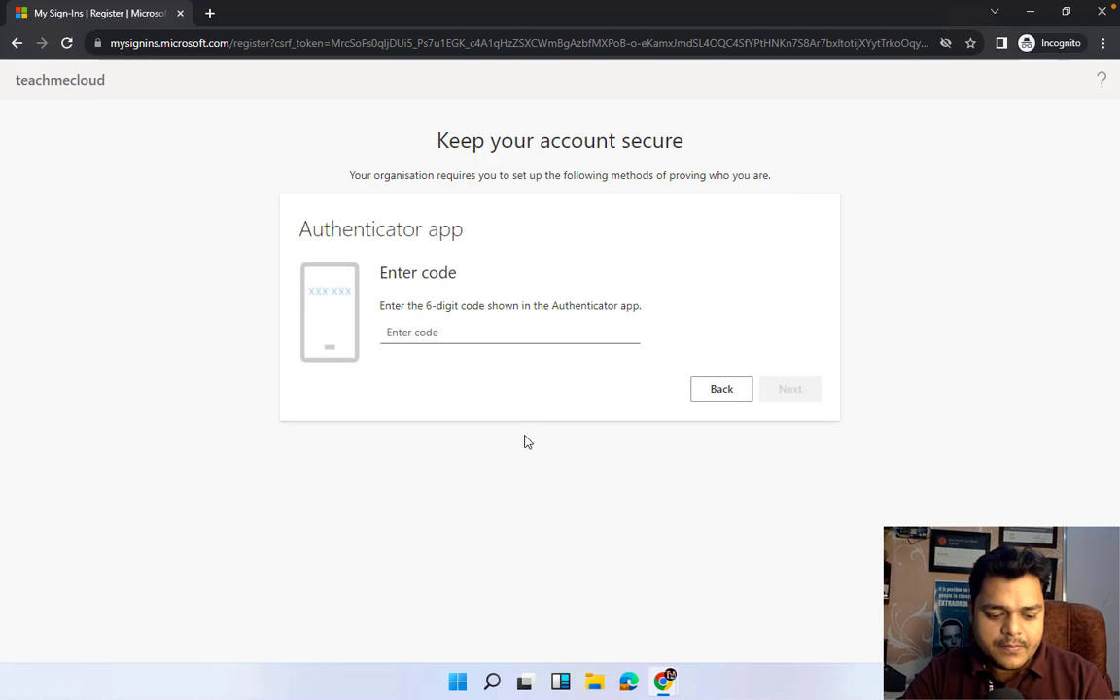
# Step: Enter the app's six-digit verification code and finish the security info registration
pyautogui.click(429, 339)
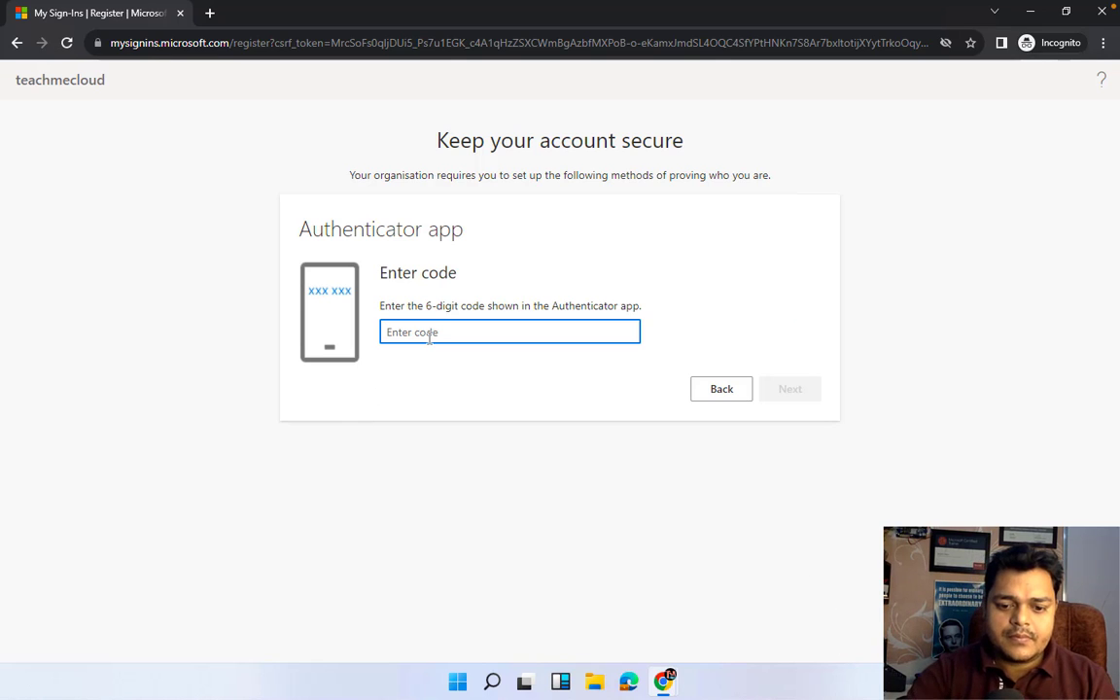
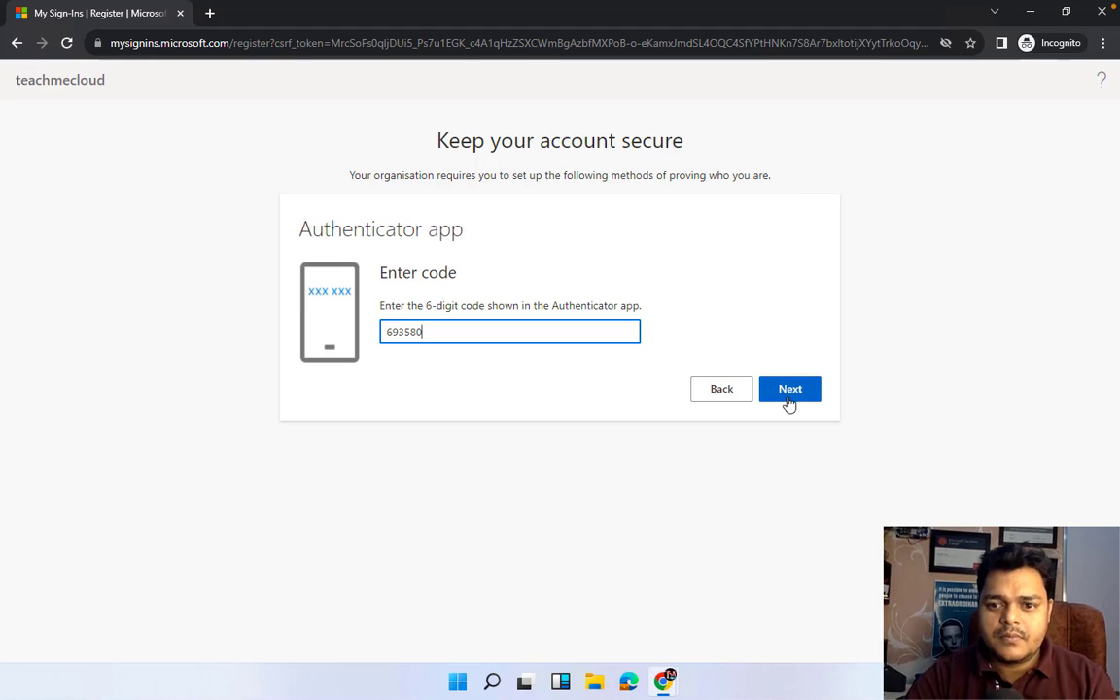
pyautogui.click(789, 396)
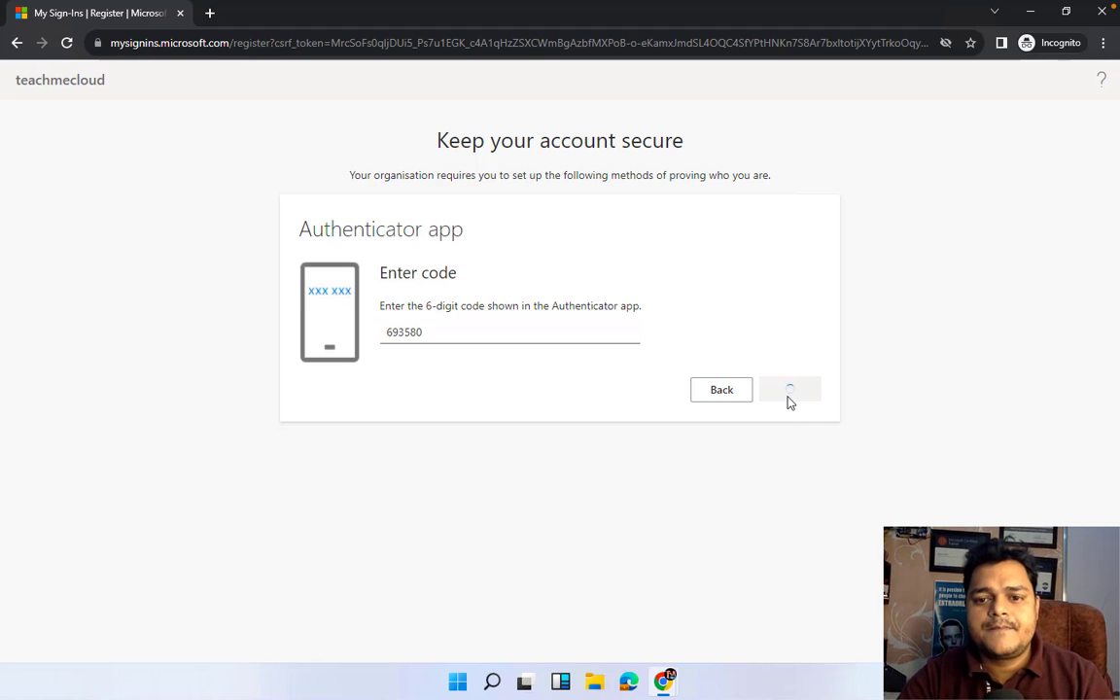
pyautogui.click(790, 374)
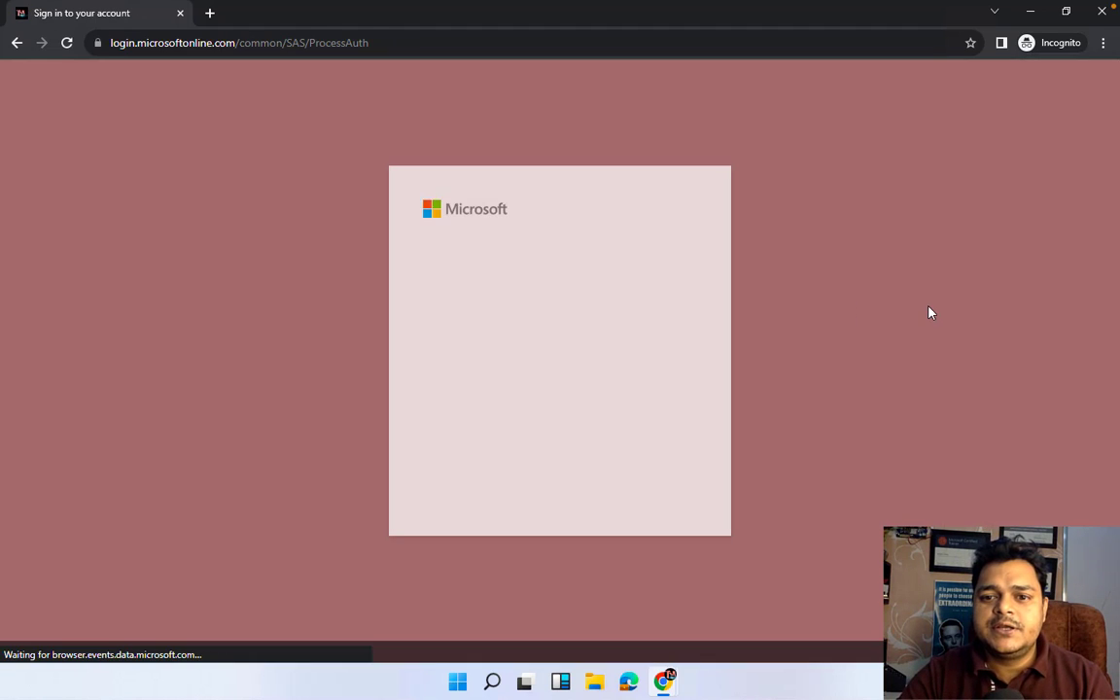
# Step: Replace telnet's temporary password with a new one and choose to stay signed in
pyautogui.write('••••••')
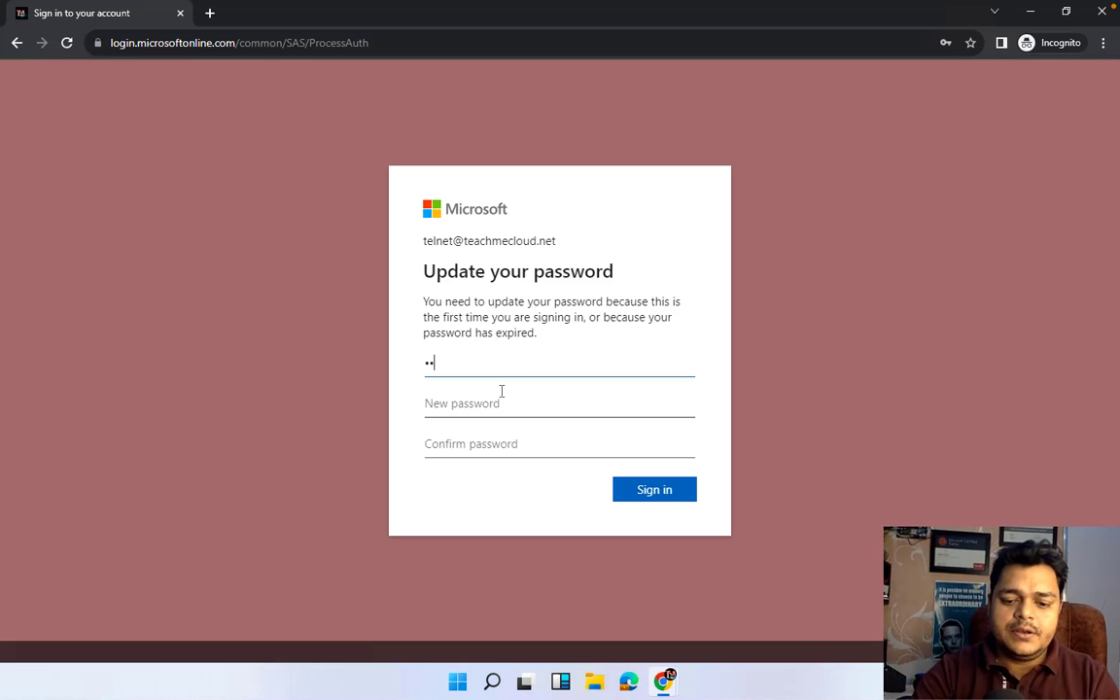
pyautogui.write('•')
pyautogui.press('Tab')
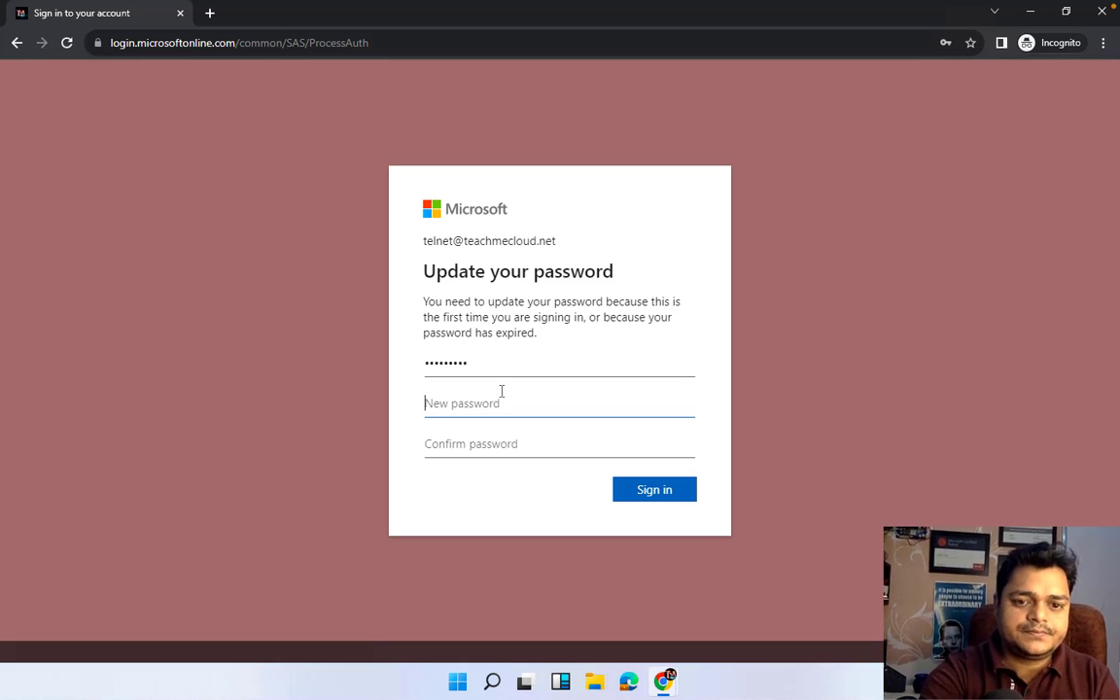
pyautogui.write('•••••••')
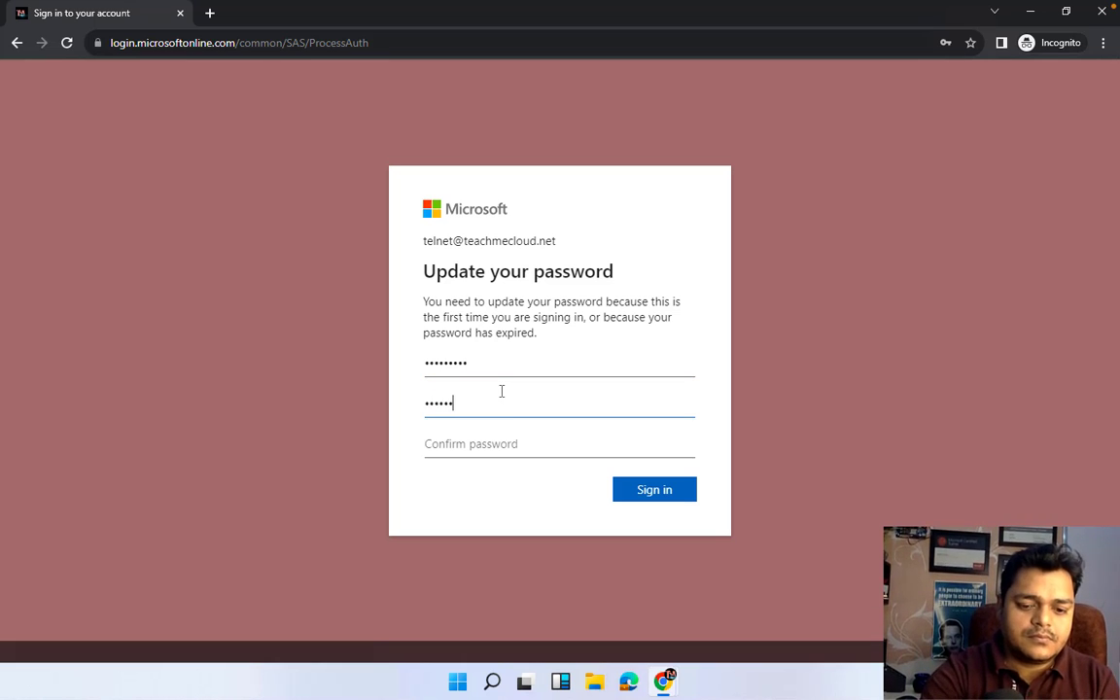
pyautogui.press('Tab')
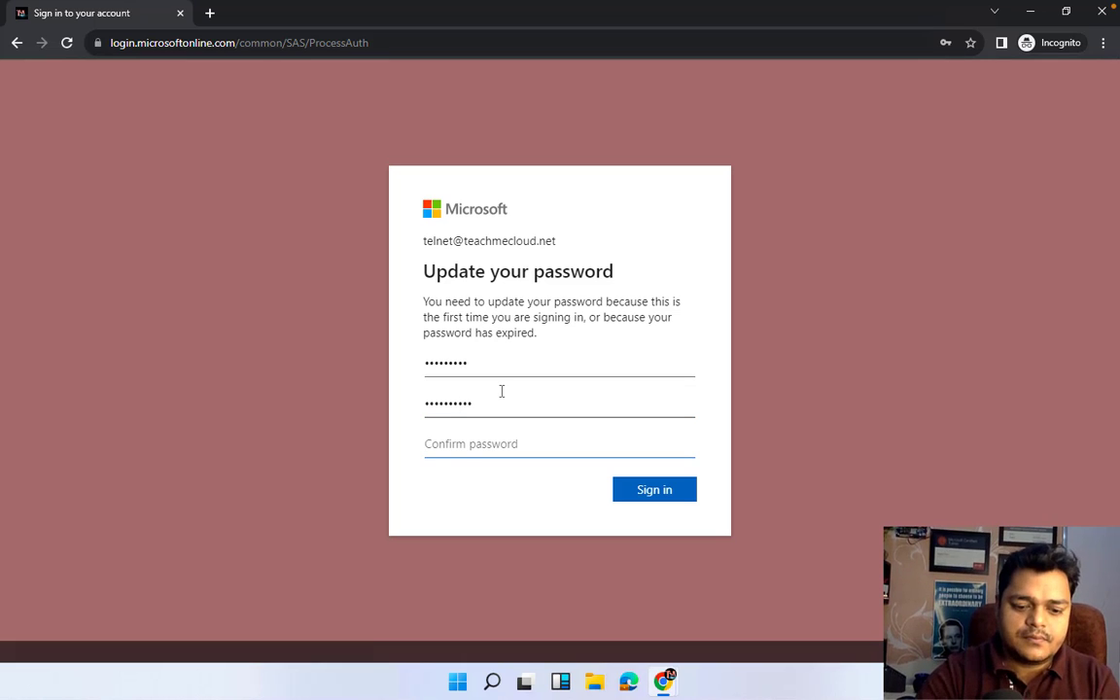
pyautogui.write('••••••••••')
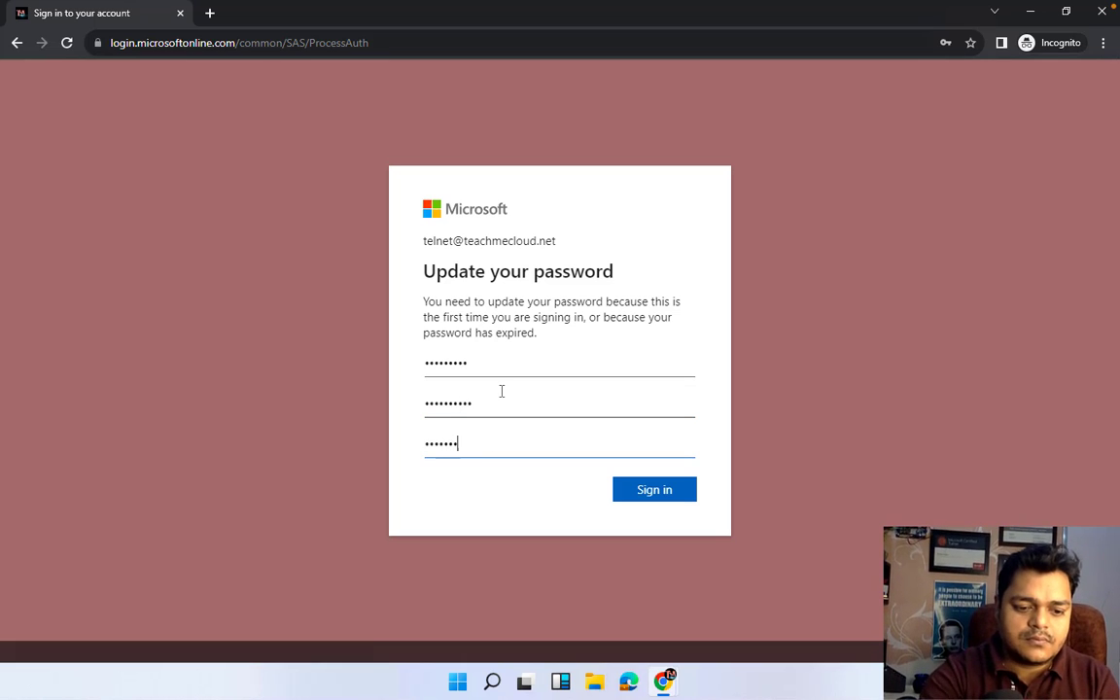
pyautogui.click(668, 494)
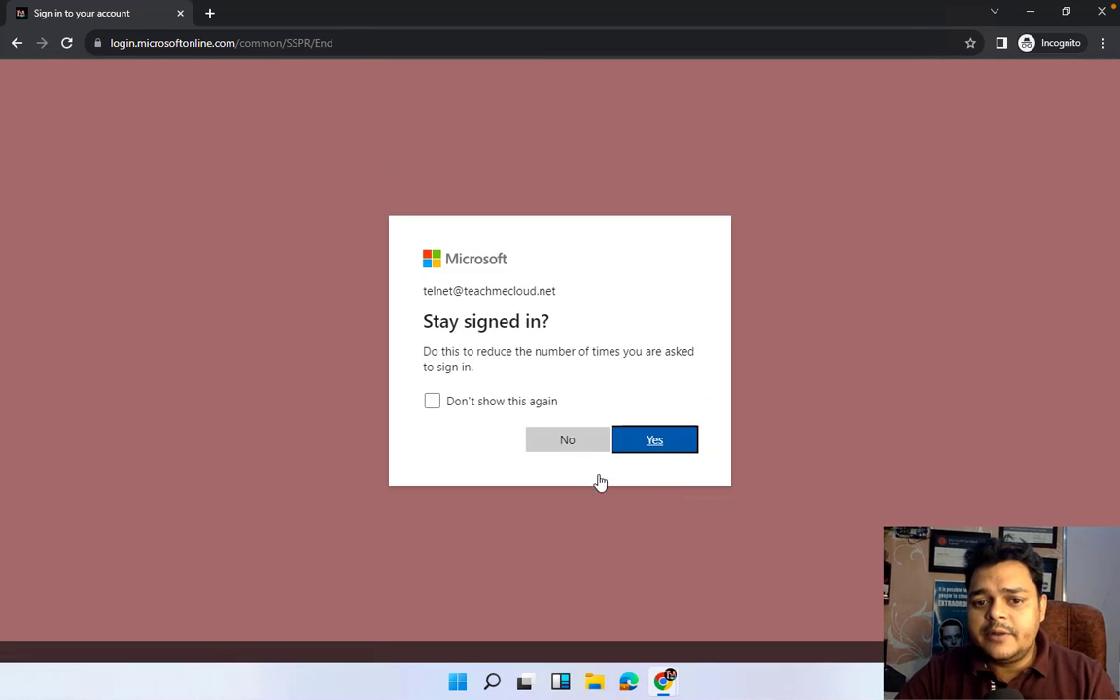
pyautogui.click(650, 443)
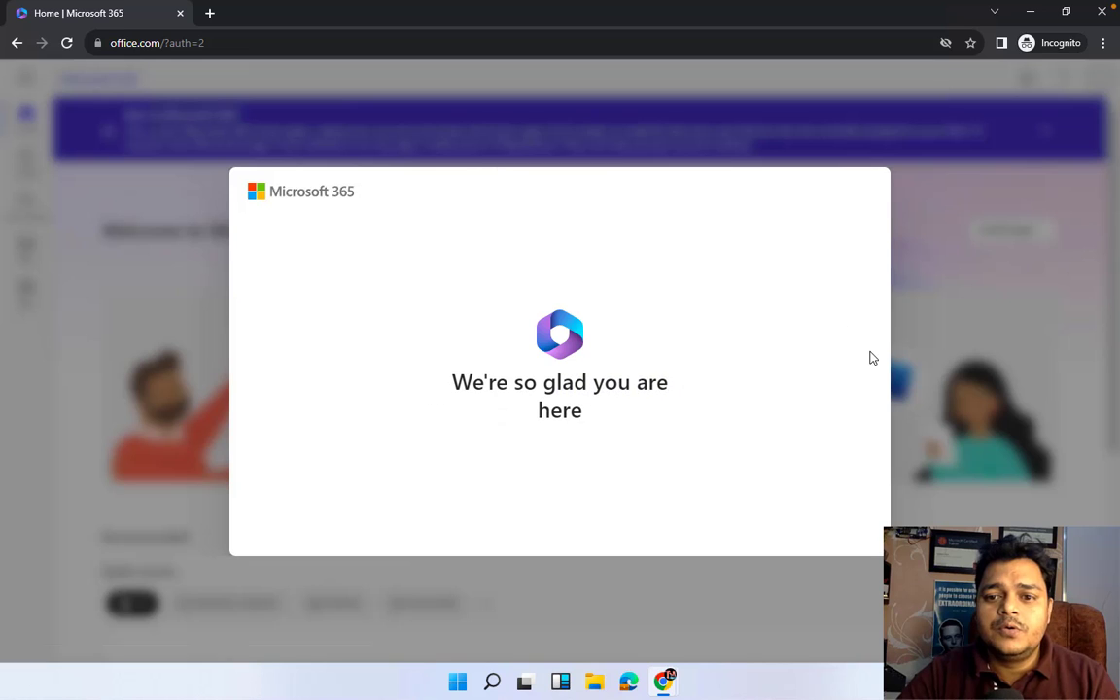
# Step: Step through the Microsoft 365 welcome intro and feature tour, then dismiss the 'New to Microsoft 365?' banner
pyautogui.click(922, 361)
pyautogui.click(921, 361)
pyautogui.click(922, 361)
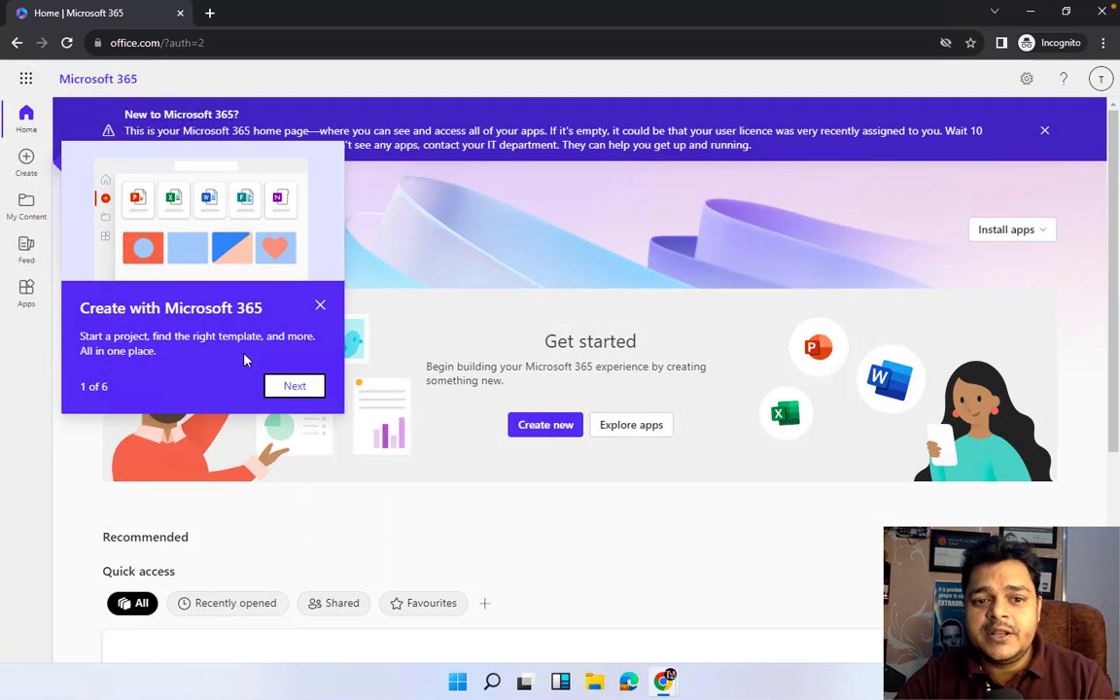
pyautogui.click(304, 385)
pyautogui.click(295, 429)
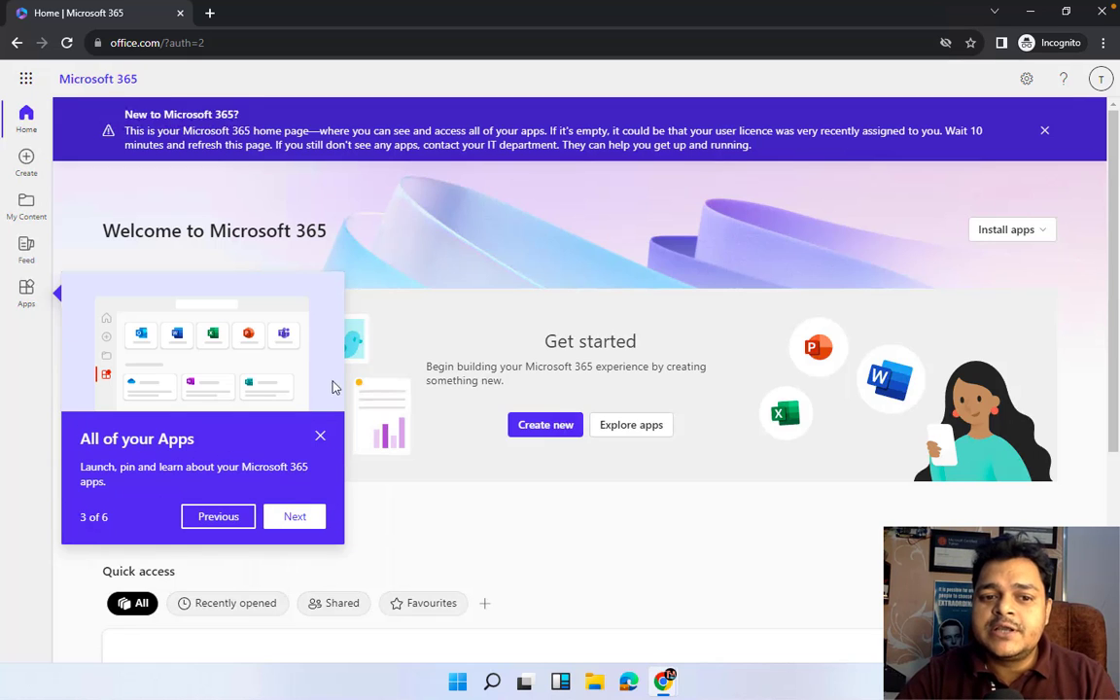
pyautogui.click(320, 437)
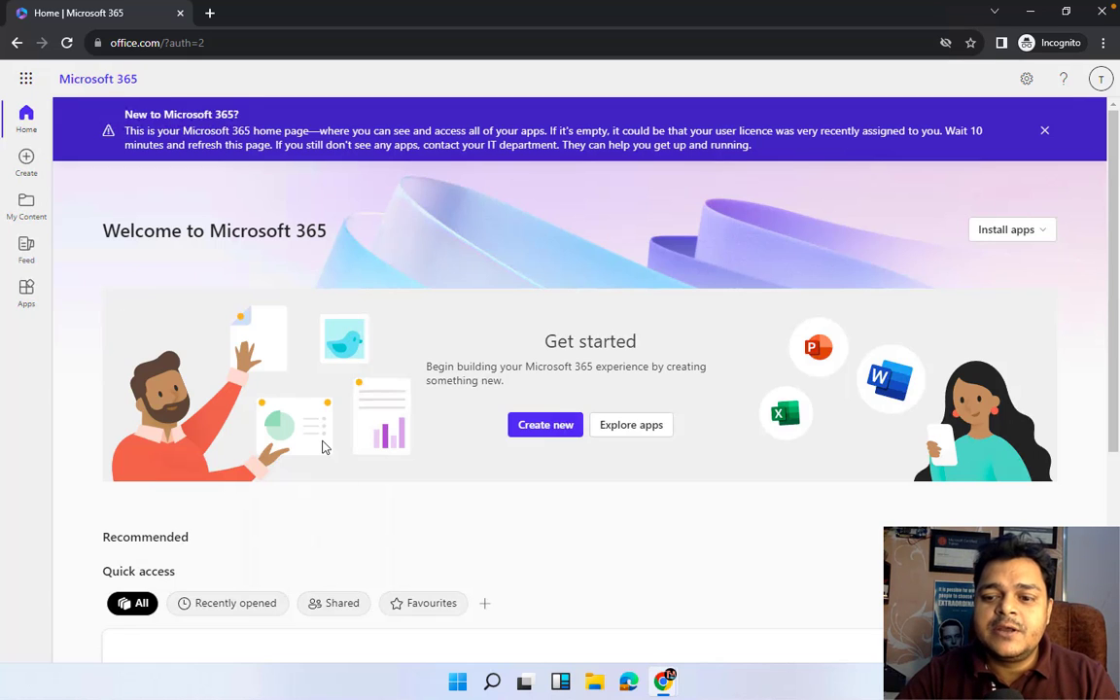
pyautogui.click(1044, 130)
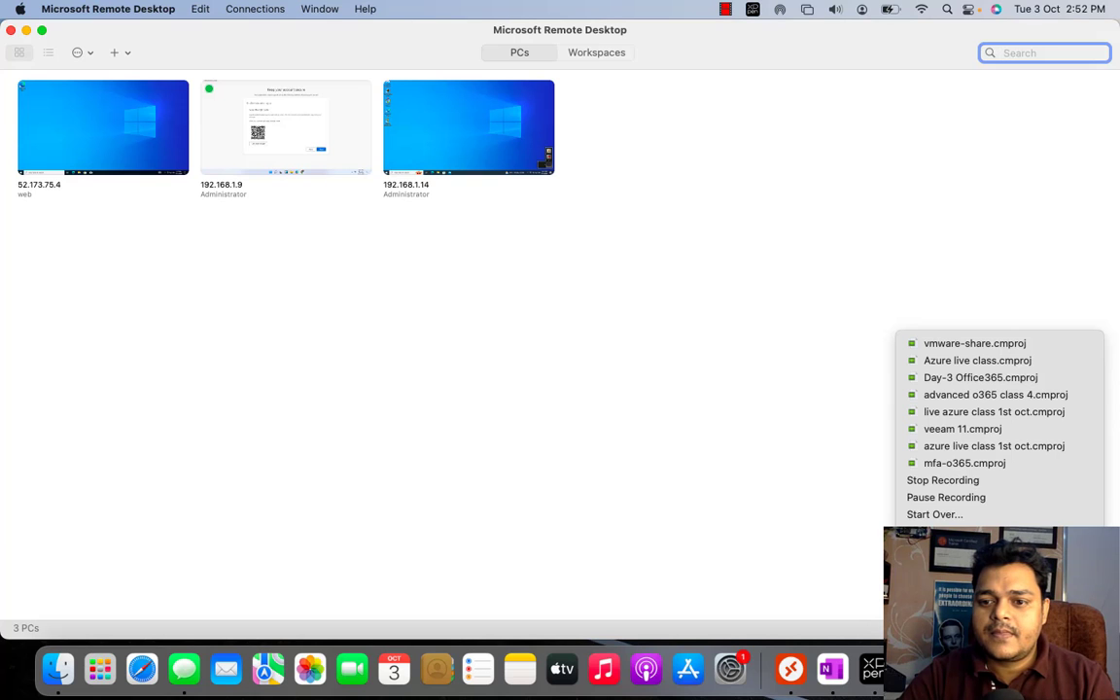
# Step: Switch briefly to the Mac desktop and back to the remote Windows session
pyautogui.click(937, 498)
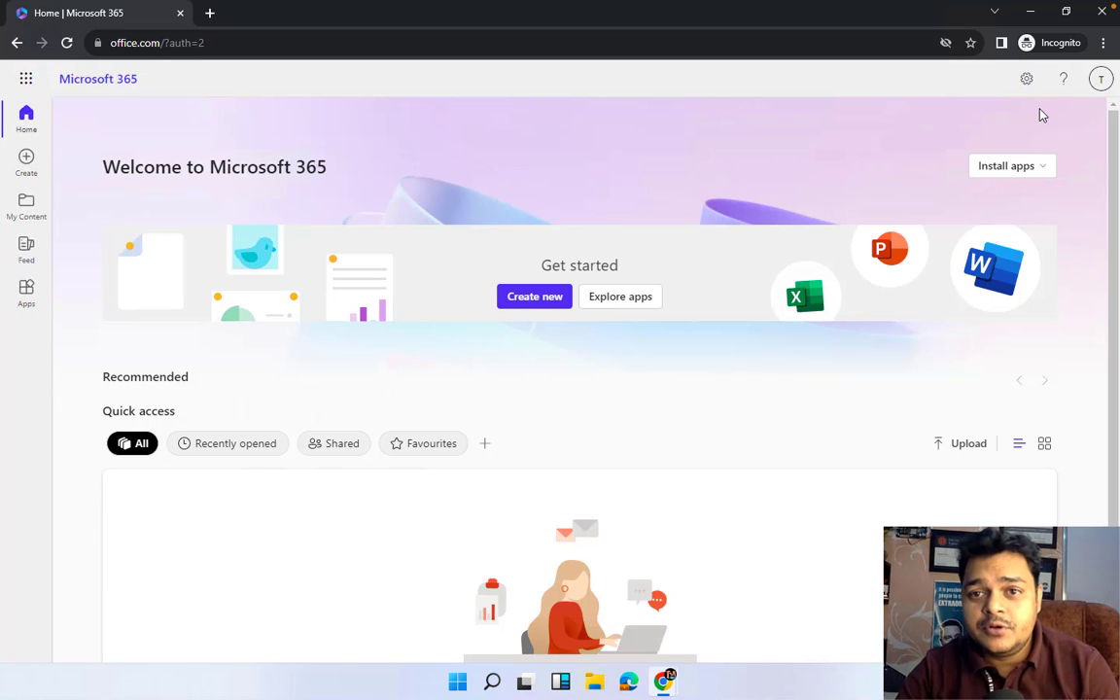
pyautogui.hotkey('ctrl', 'Left')
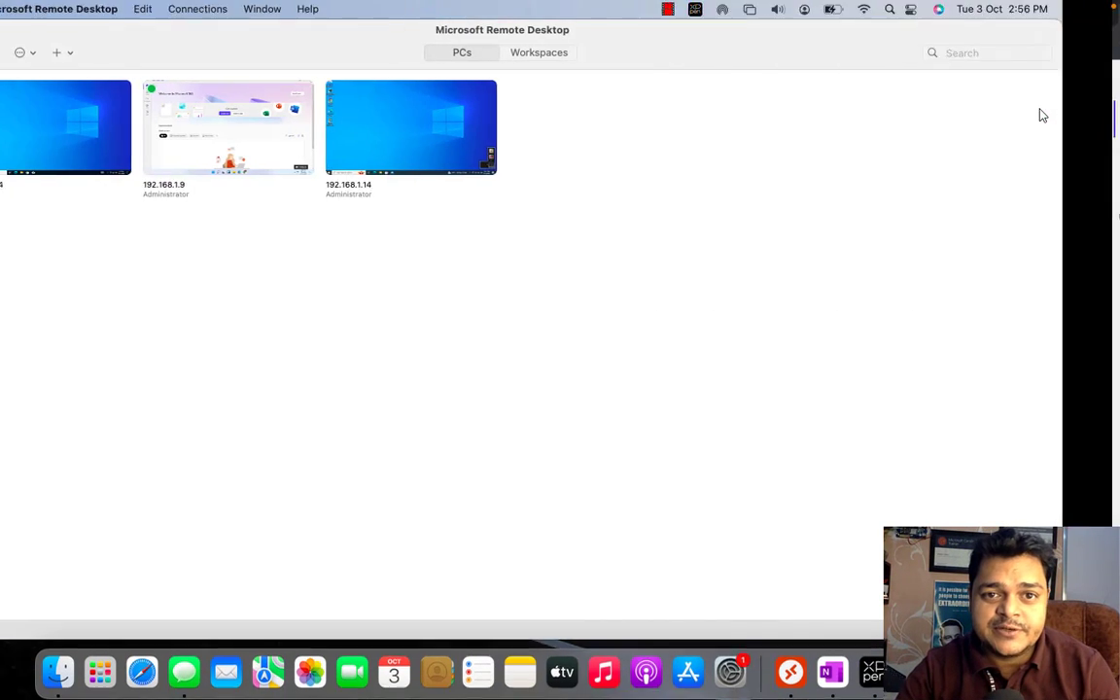
pyautogui.hotkey('ctrl', 'Right')
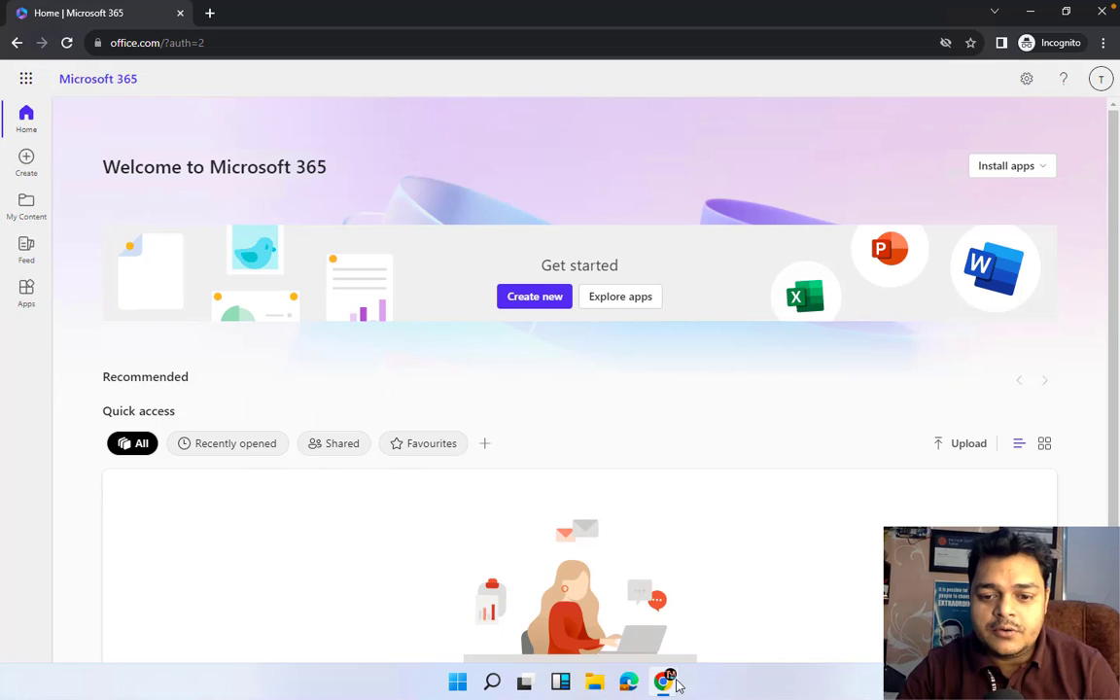
# Step: Return to the admin's Entra window, close the blank tab and reload All users to list the 5 users
pyautogui.moveTo(671, 681)
pyautogui.click(599, 620)
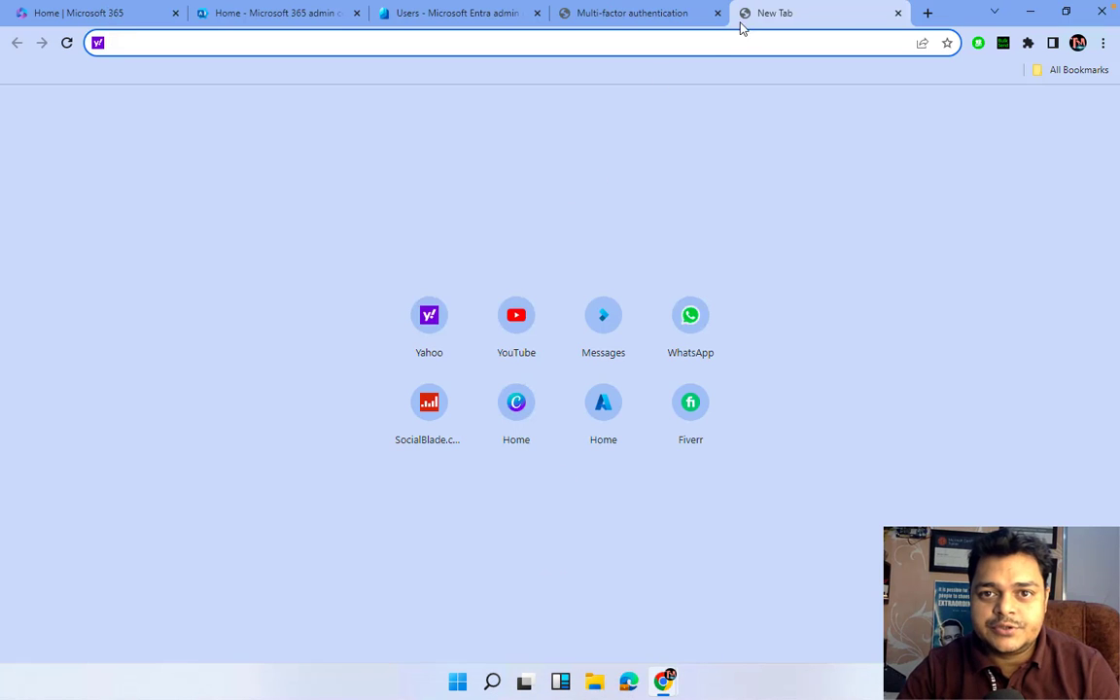
pyautogui.click(896, 13)
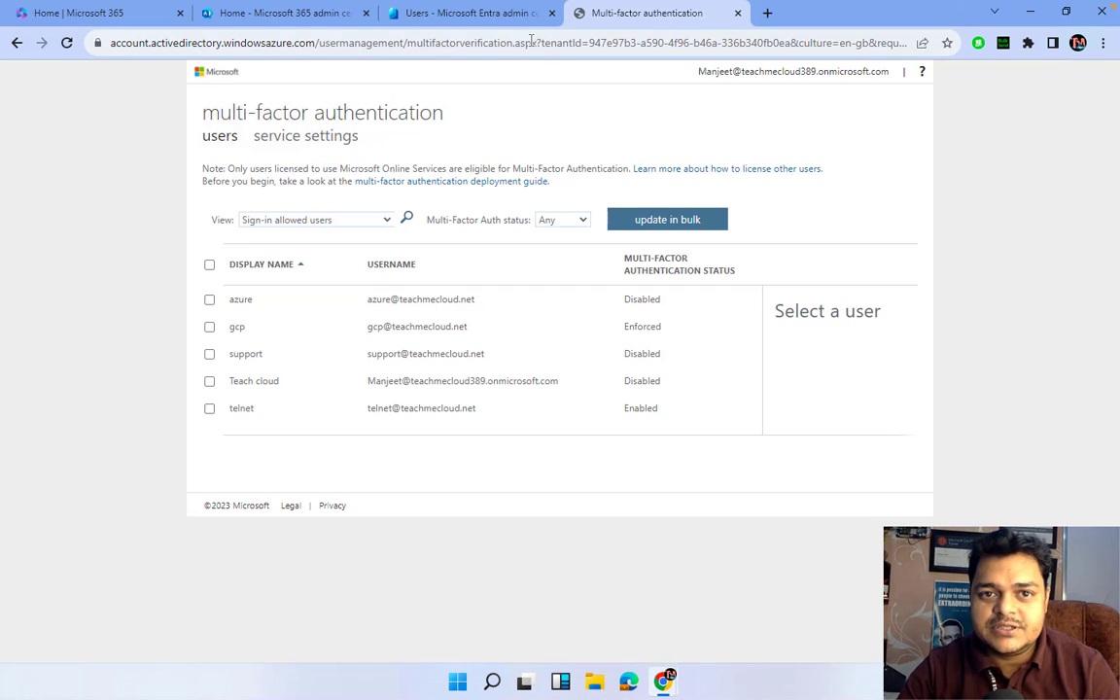
pyautogui.click(467, 13)
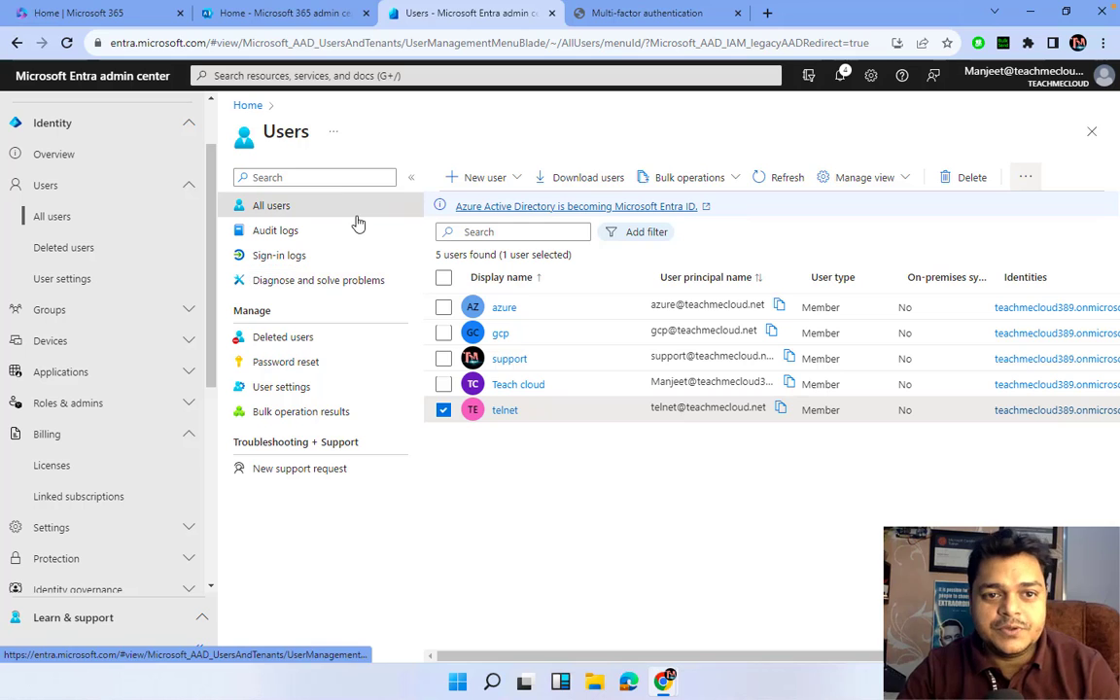
pyautogui.click(53, 215)
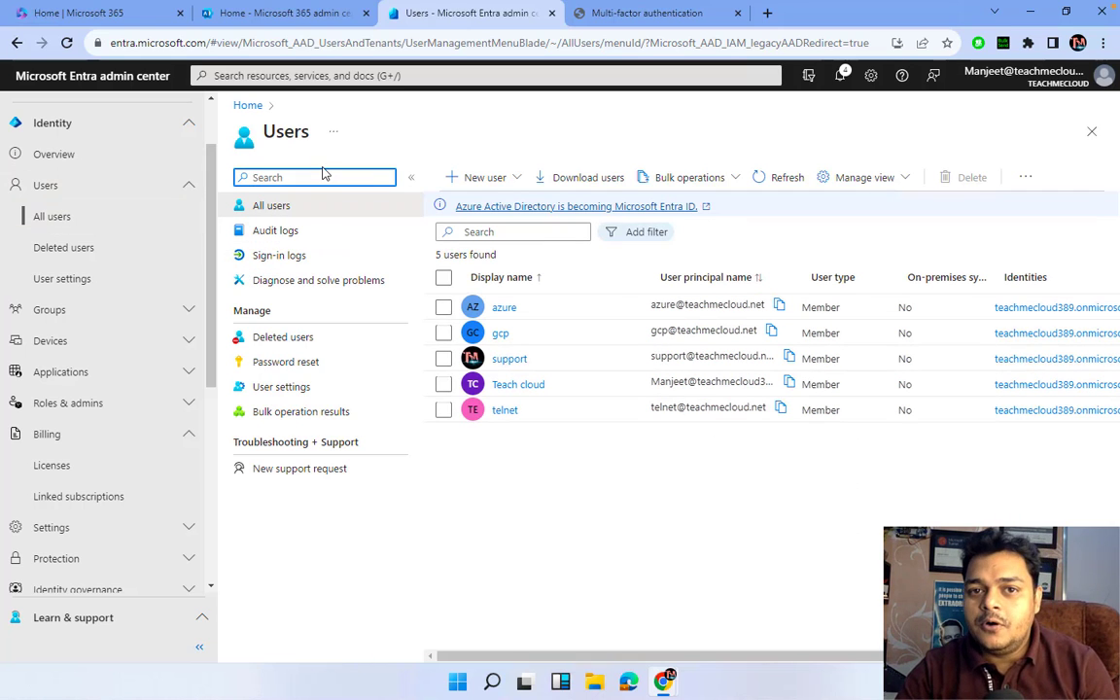
# Step: Under Password reset Properties, set 'Self service password reset enabled' to All and save
pyautogui.click(295, 364)
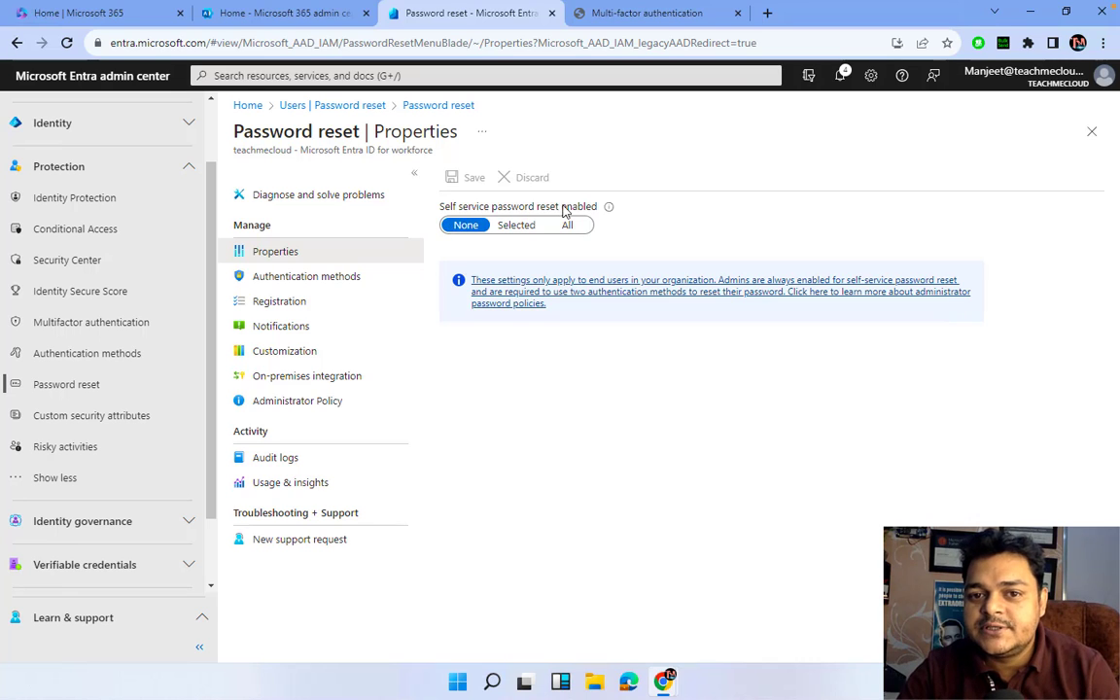
pyautogui.click(508, 229)
pyautogui.click(573, 228)
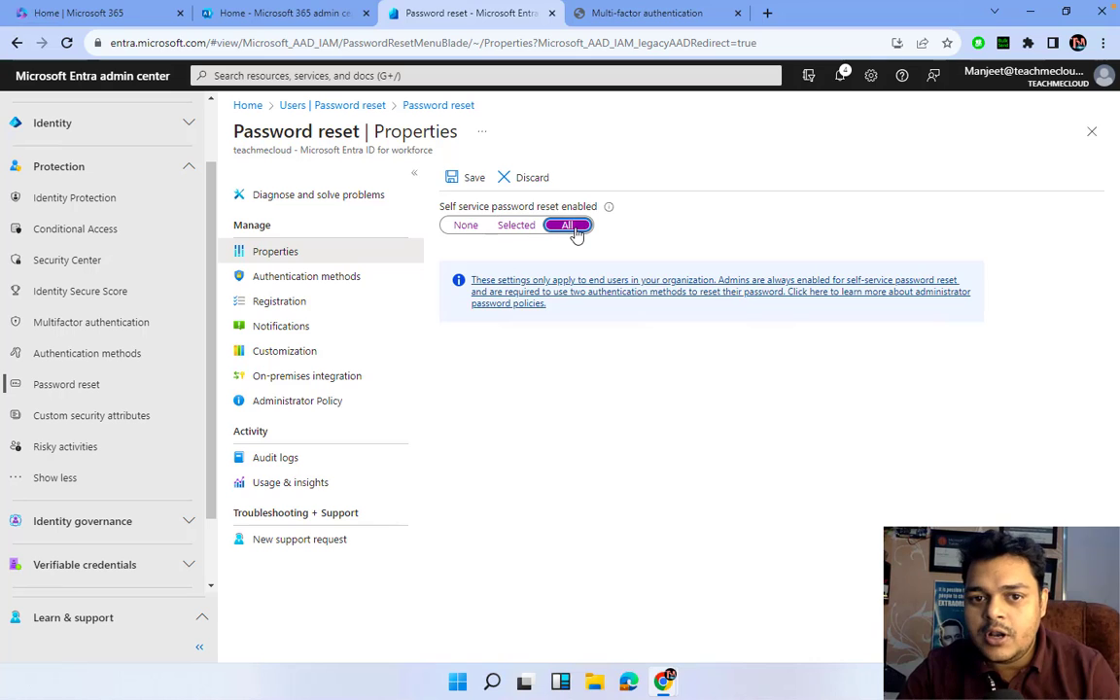
pyautogui.click(465, 230)
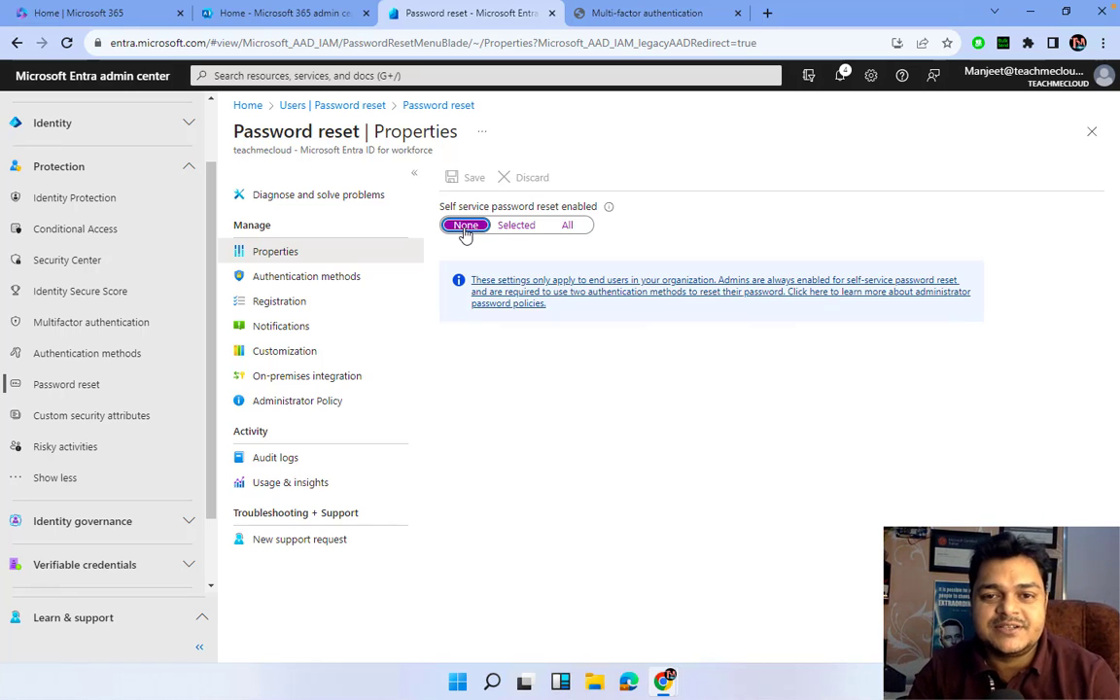
pyautogui.click(515, 226)
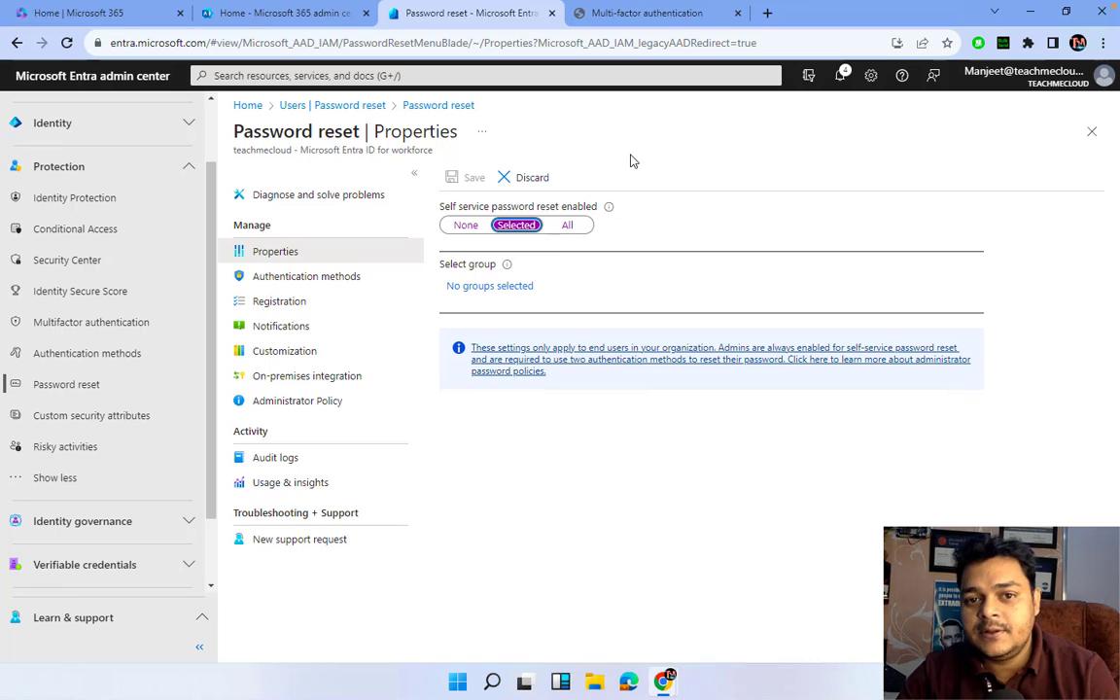
pyautogui.click(568, 225)
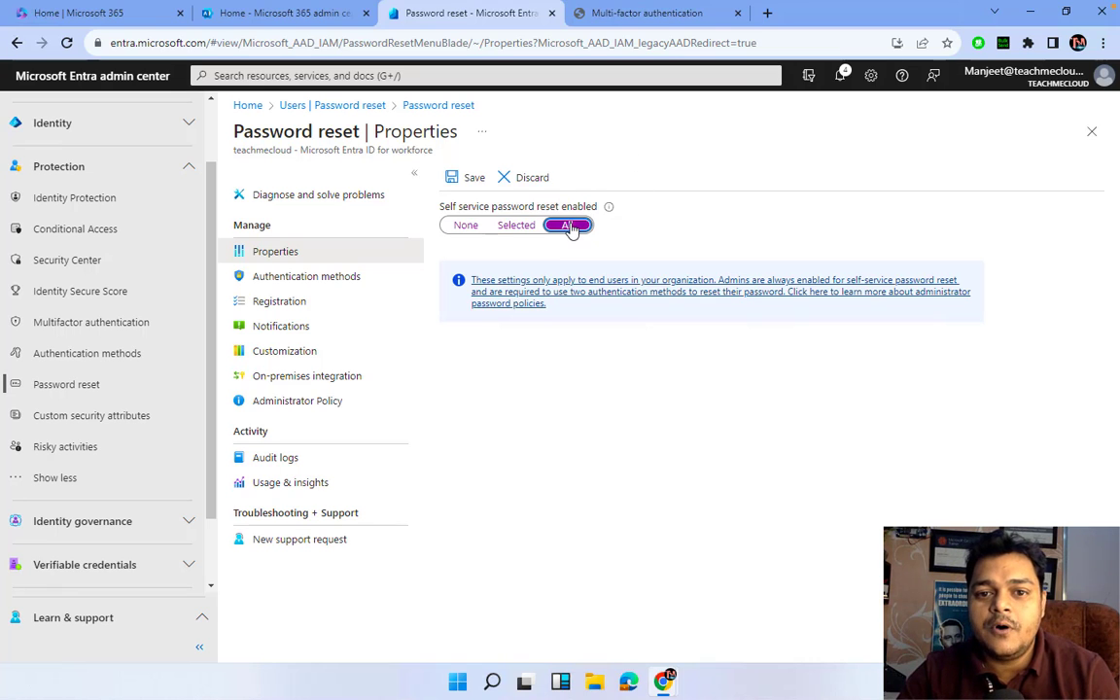
pyautogui.click(469, 185)
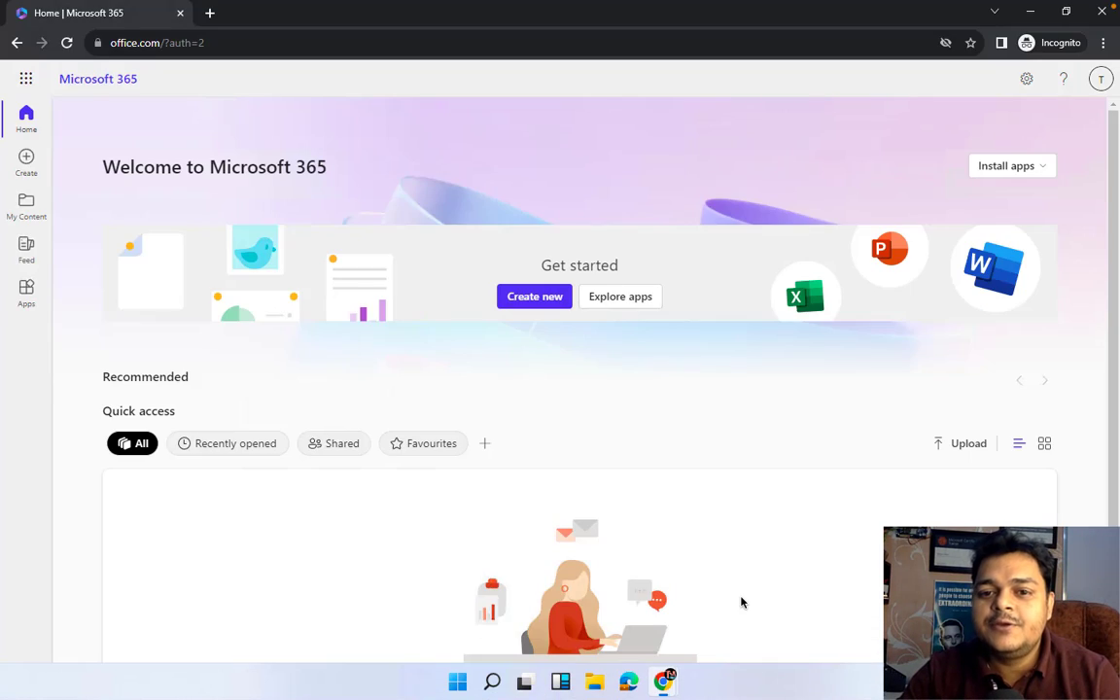
# Step: Sign the user out of Microsoft 365 from the account avatar menu
pyautogui.click(742, 598)
pyautogui.click(1101, 79)
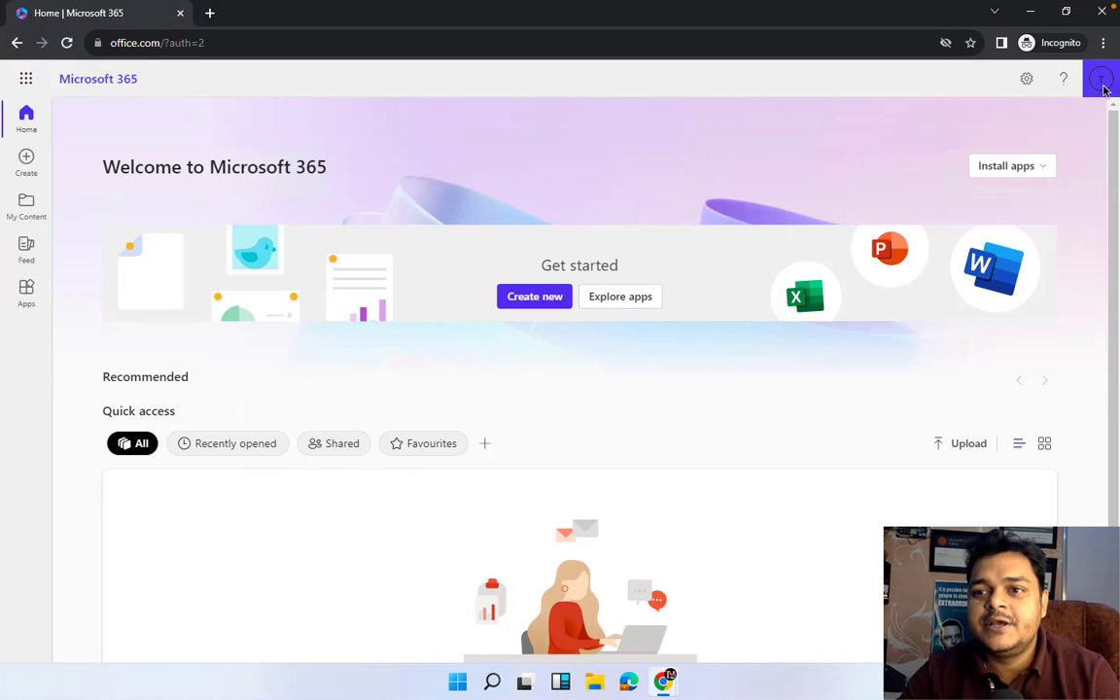
pyautogui.click(1090, 115)
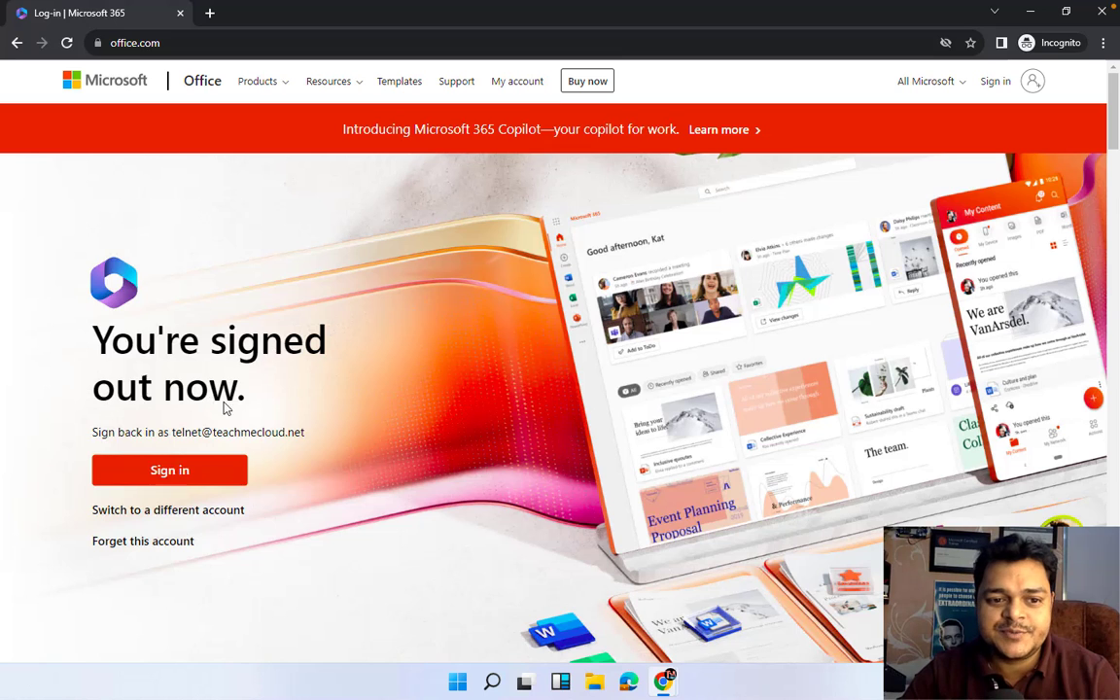
# Step: Sign back in with the same account and choose 'Forgotten my password'
pyautogui.click(148, 473)
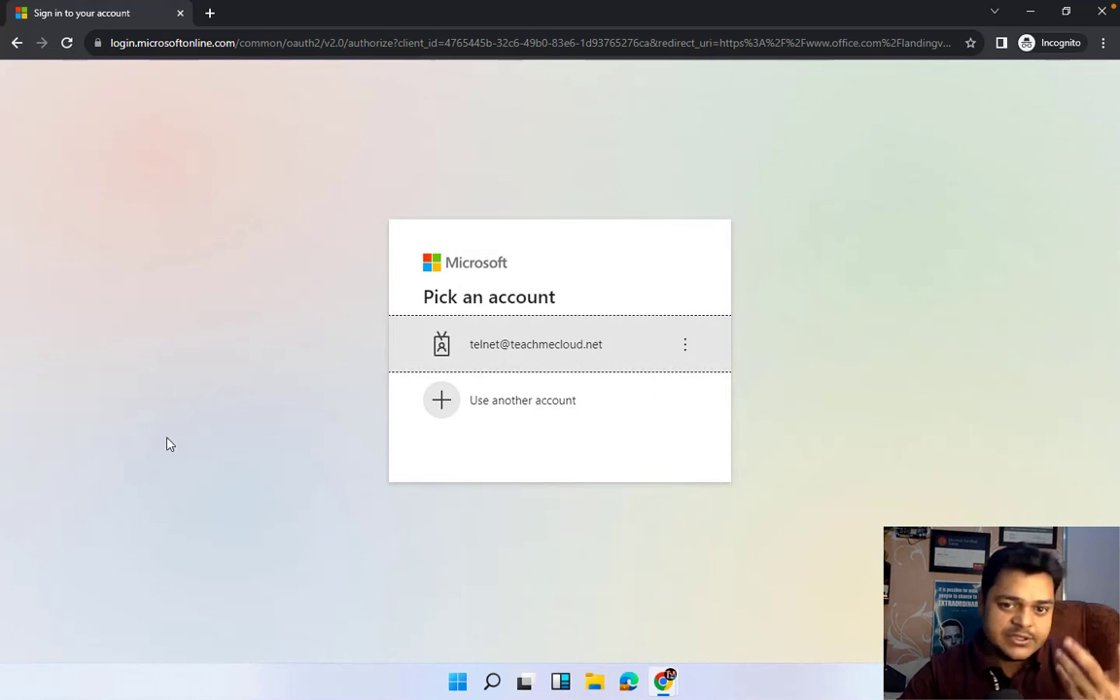
pyautogui.click(533, 360)
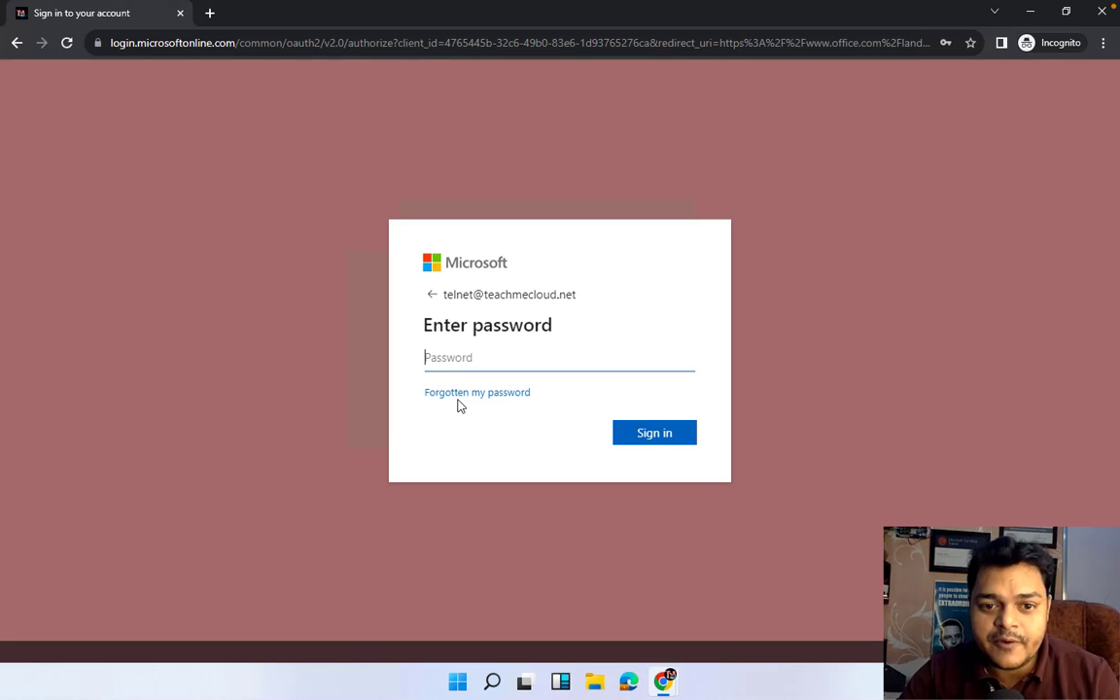
pyautogui.click(498, 396)
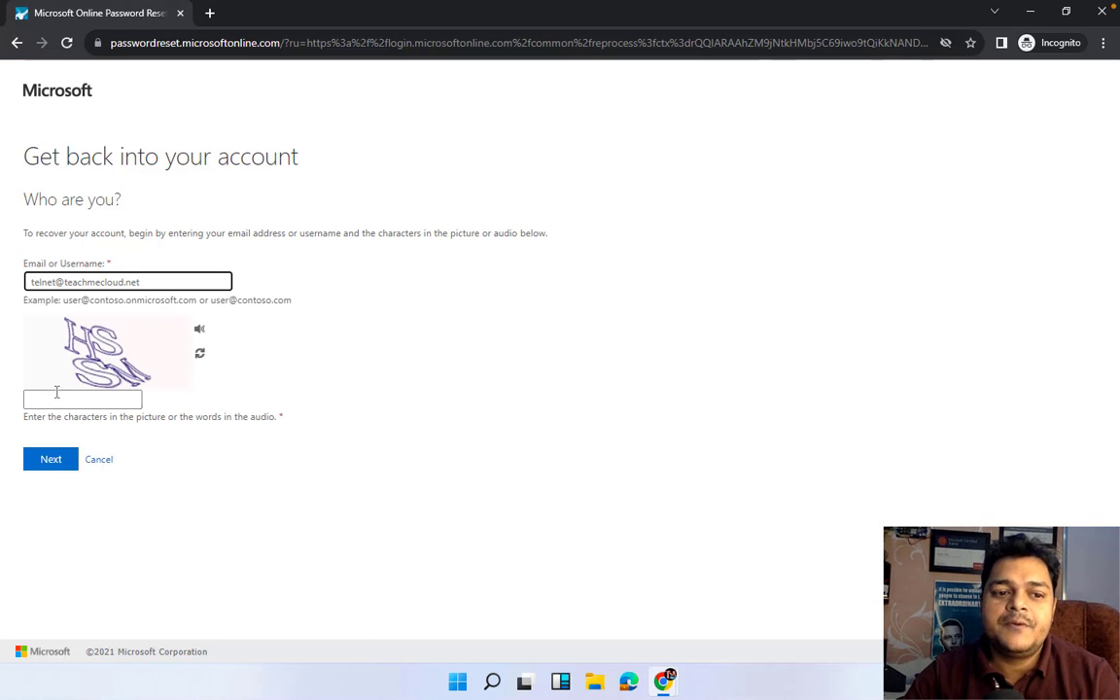
# Step: Type the characters shown in the verification picture into the captcha box
pyautogui.click(58, 403)
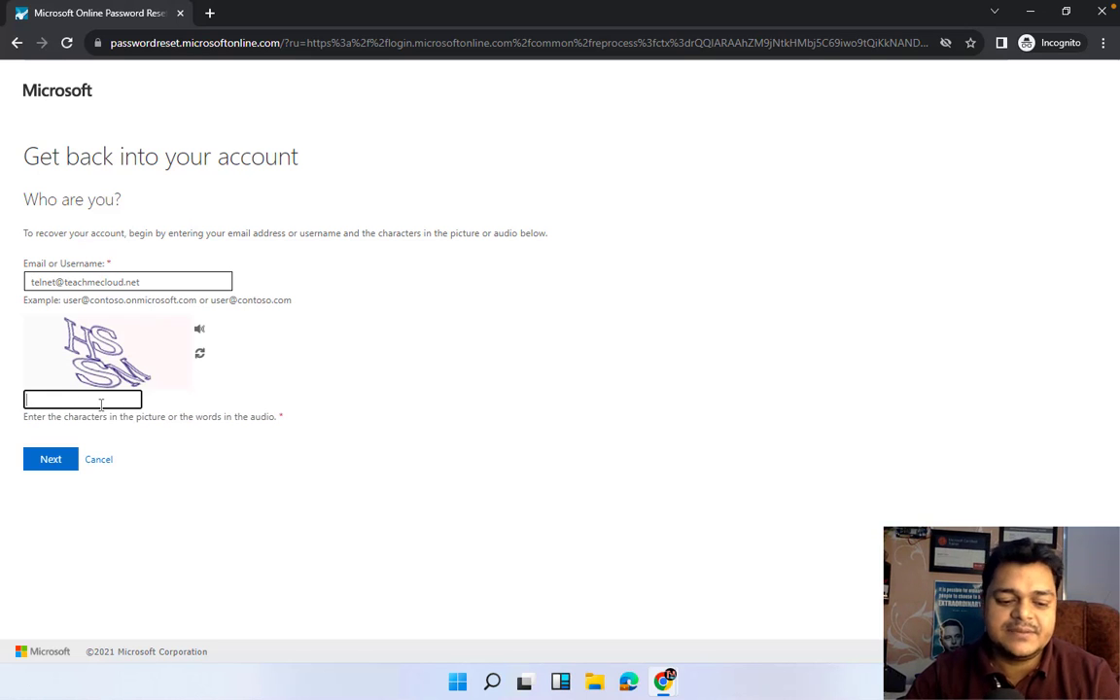
pyautogui.write('H')
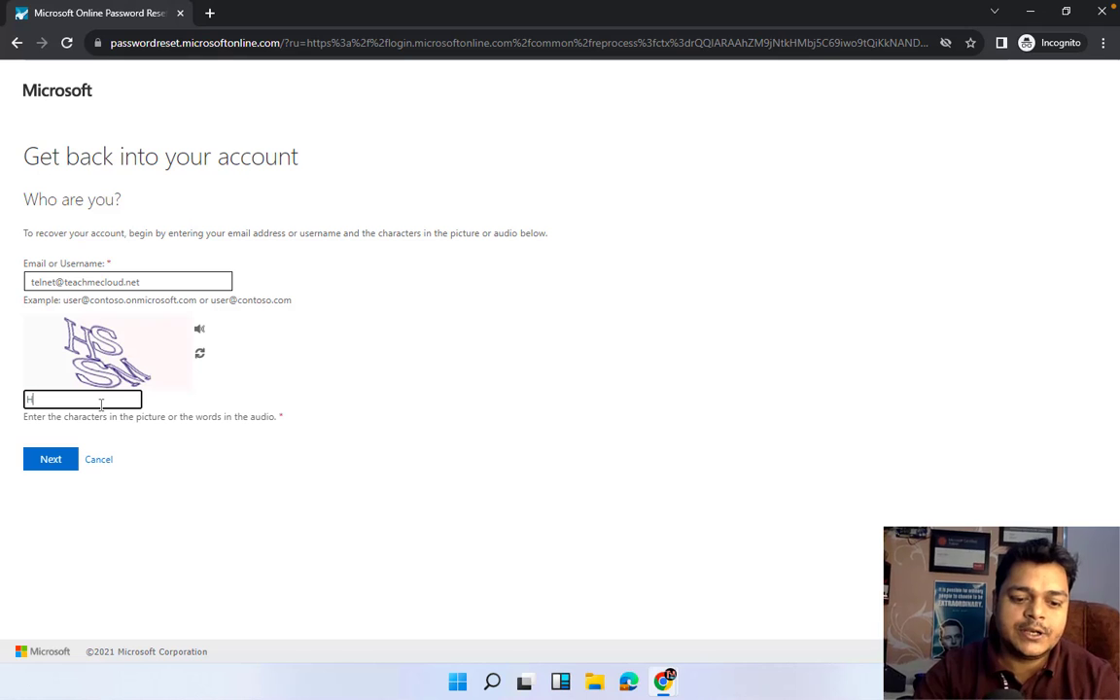
pyautogui.write('SSM')
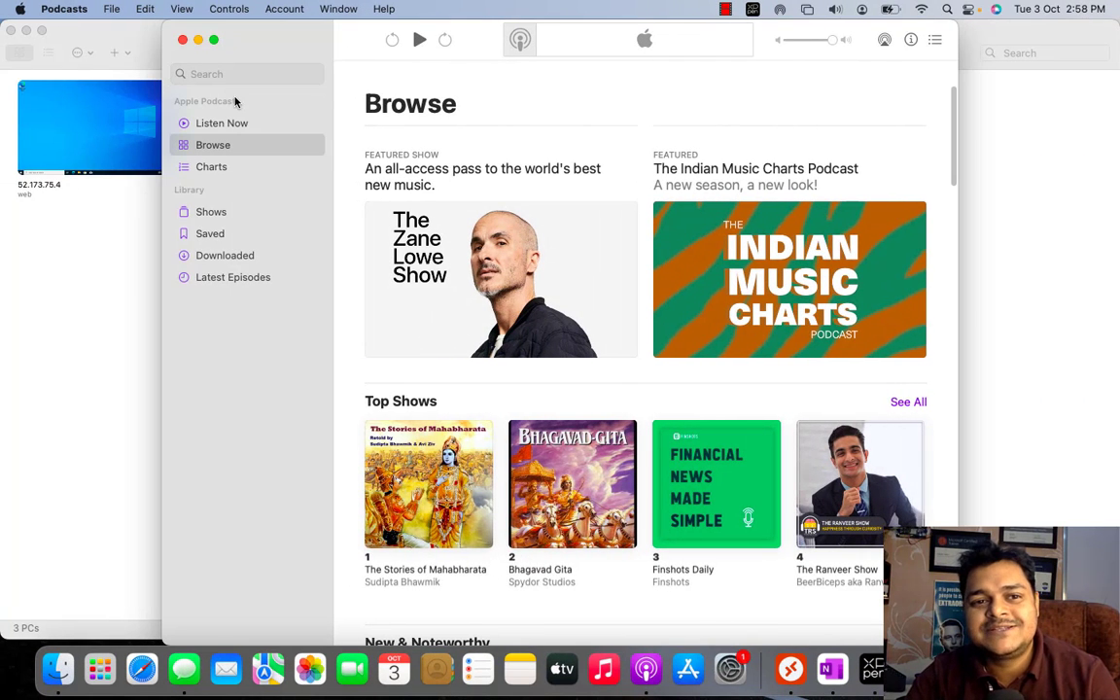
# Step: Close the Podcasts and Microsoft Remote Desktop windows to clear the macOS desktop
pyautogui.click(180, 40)
pyautogui.click(13, 30)
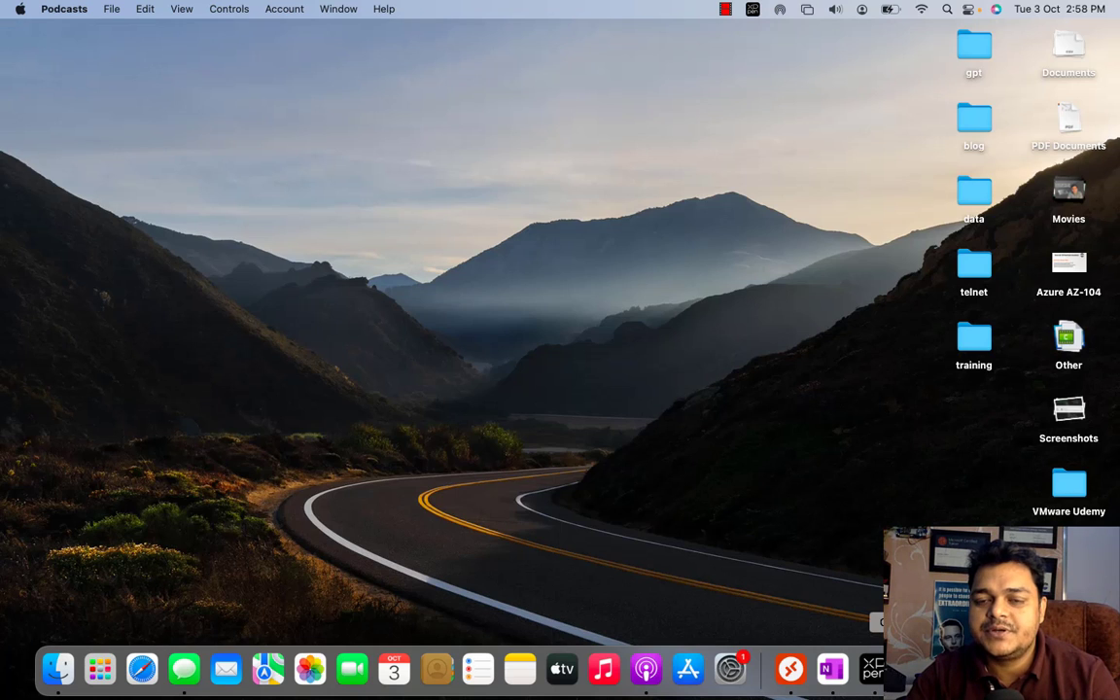
pyautogui.rightClick(917, 669)
pyautogui.click(932, 497)
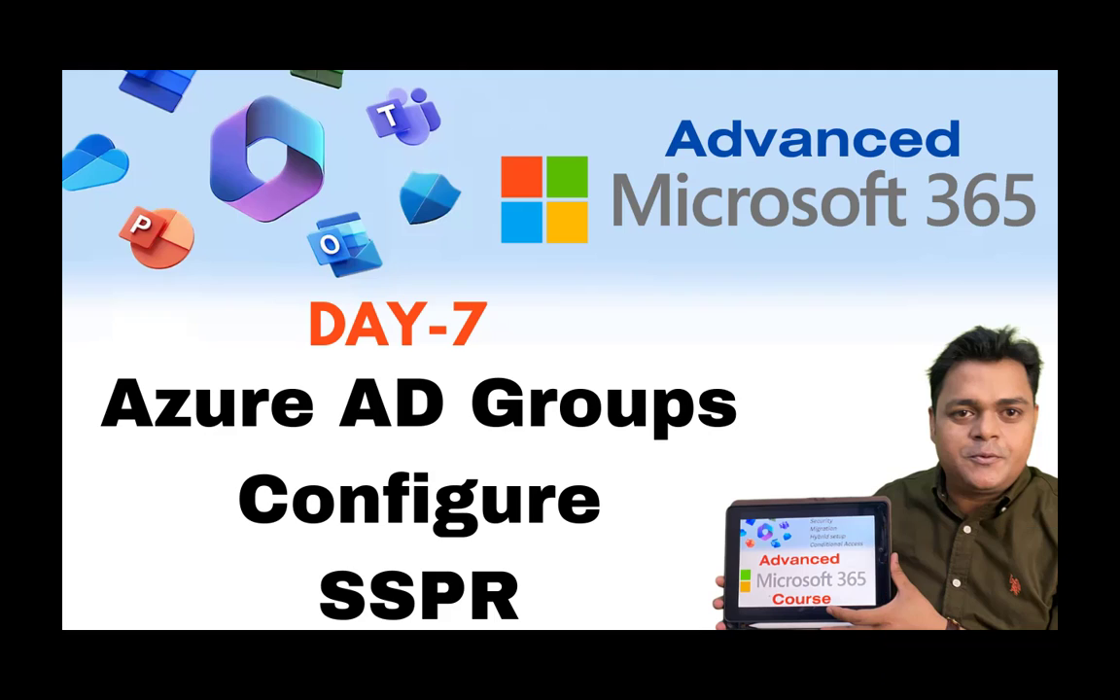